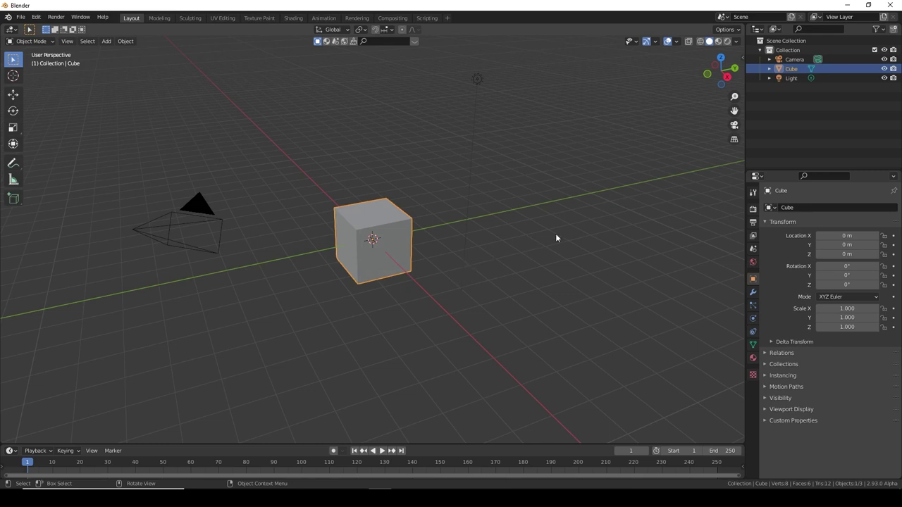
- Orbit the viewport around the default cube to view it from several sides
middle_drag(556, 238, 461, 202)
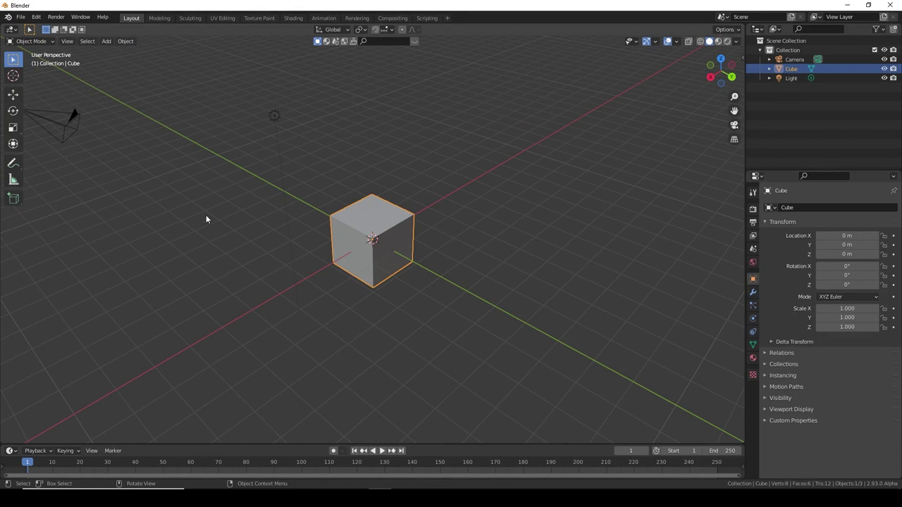
middle_drag(205, 218, 281, 216)
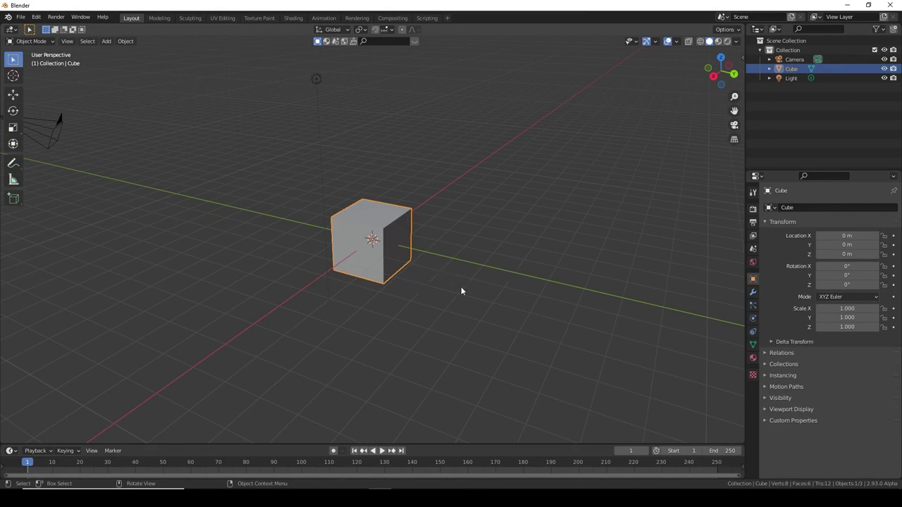
mouse_move(444, 288)
middle_down()
mouse_move(499, 278)
mouse_move(428, 286)
middle_up()
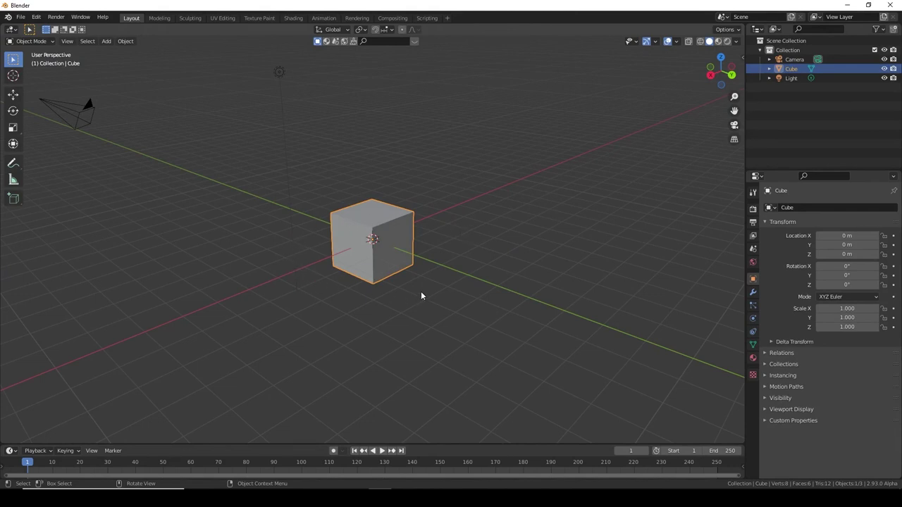
middle_drag(354, 282, 387, 275)
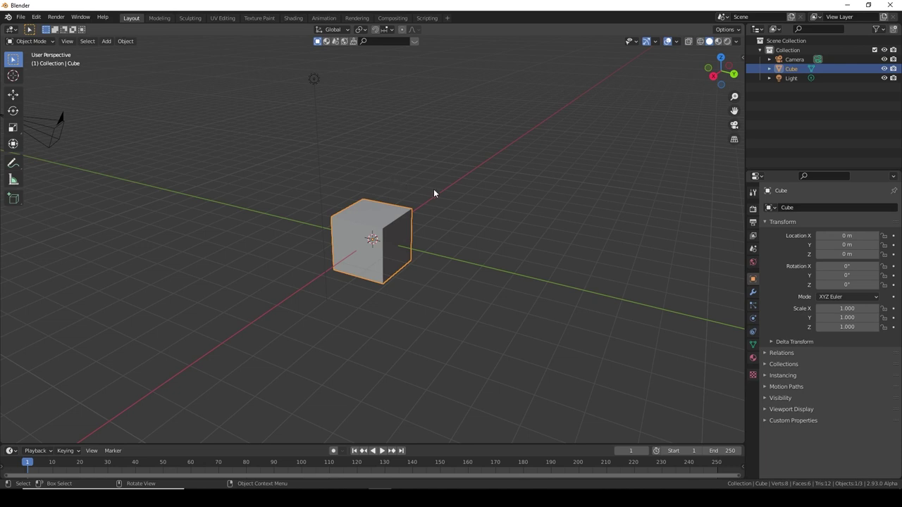
middle_drag(436, 245, 419, 247)
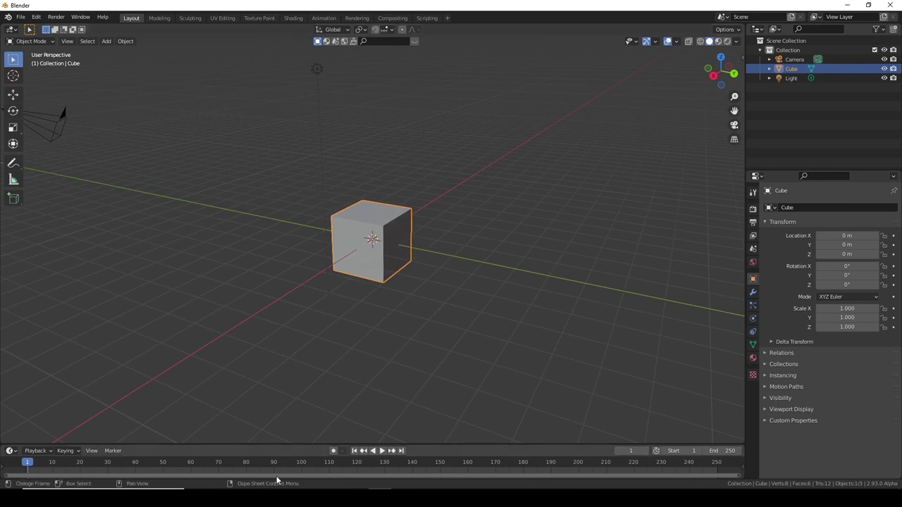
- Search for 'blender' in Chrome and scroll through the blender.org home page
mouse_move(290, 499)
click(289, 451)
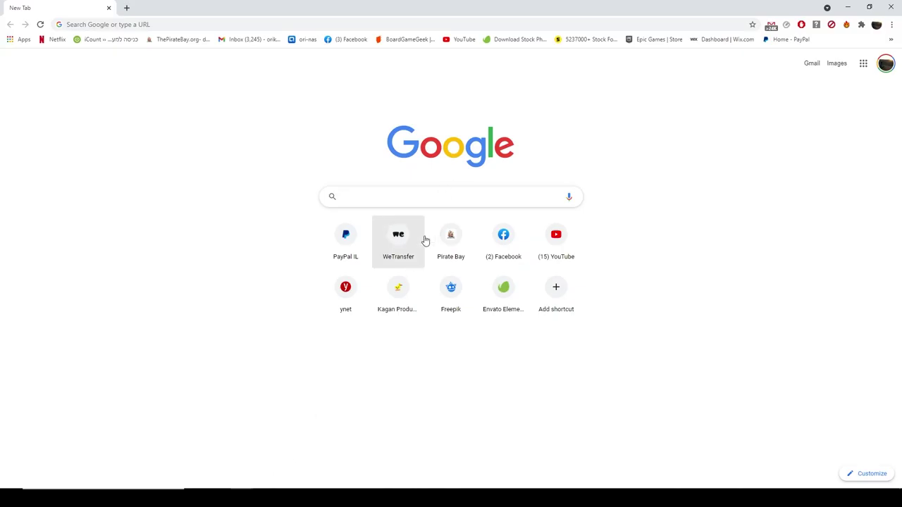
text(blender.org)
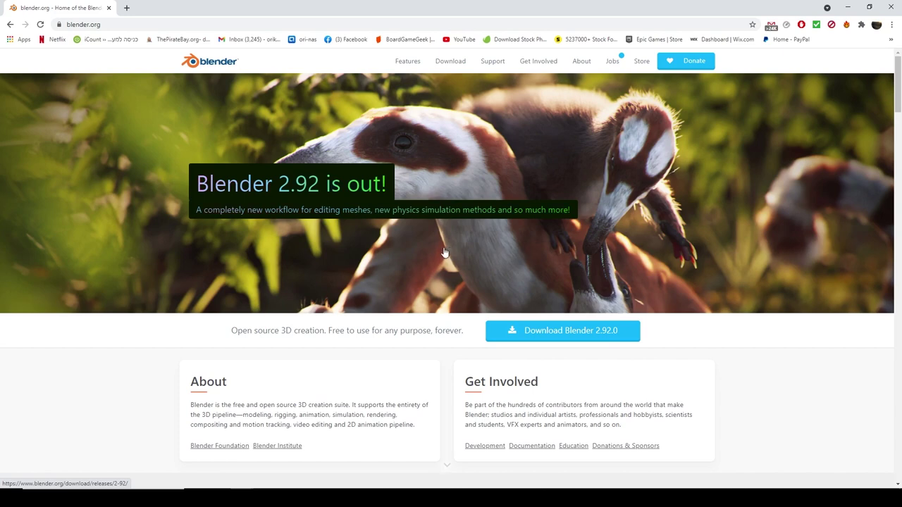
scroll(444, 254, down, 1)
scroll(459, 206, down, 1)
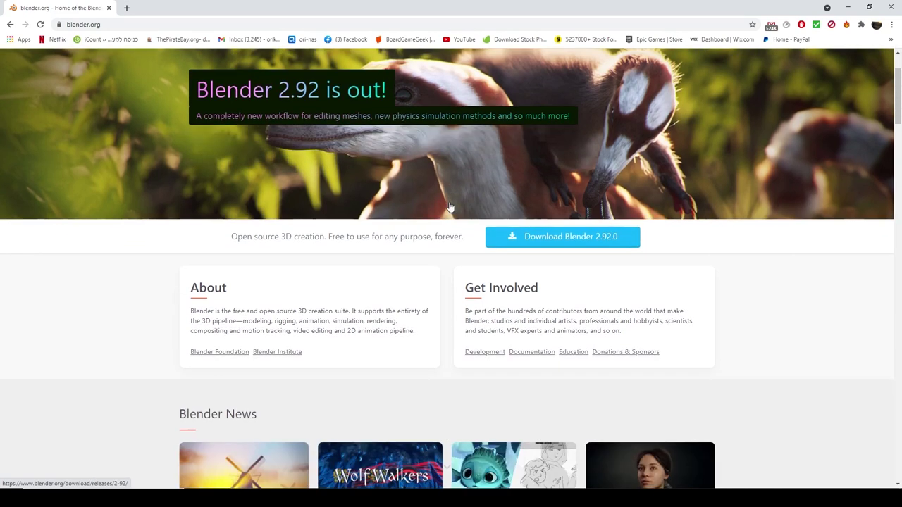
scroll(451, 207, up, 2)
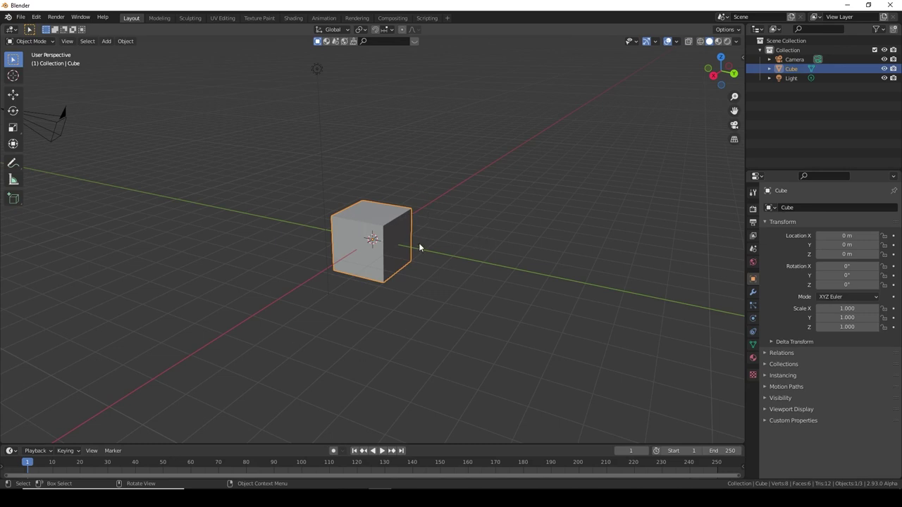
key(g)
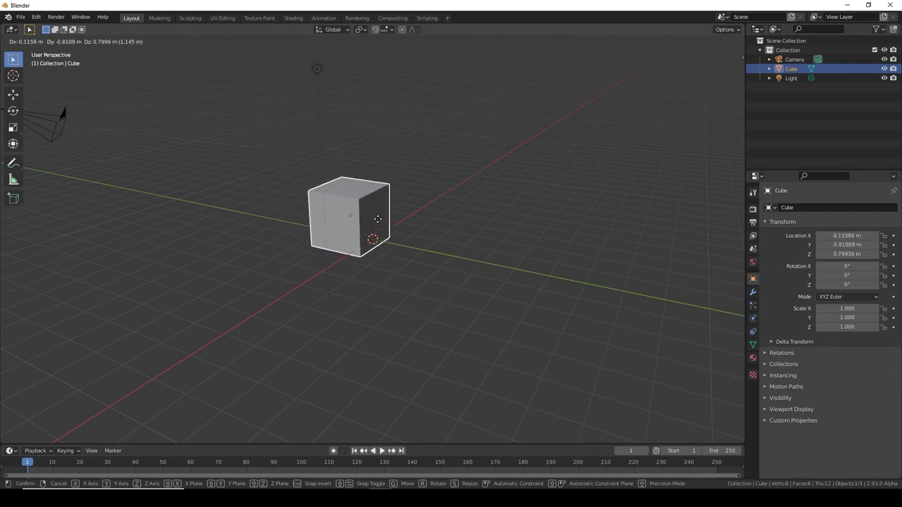
right_click(396, 238)
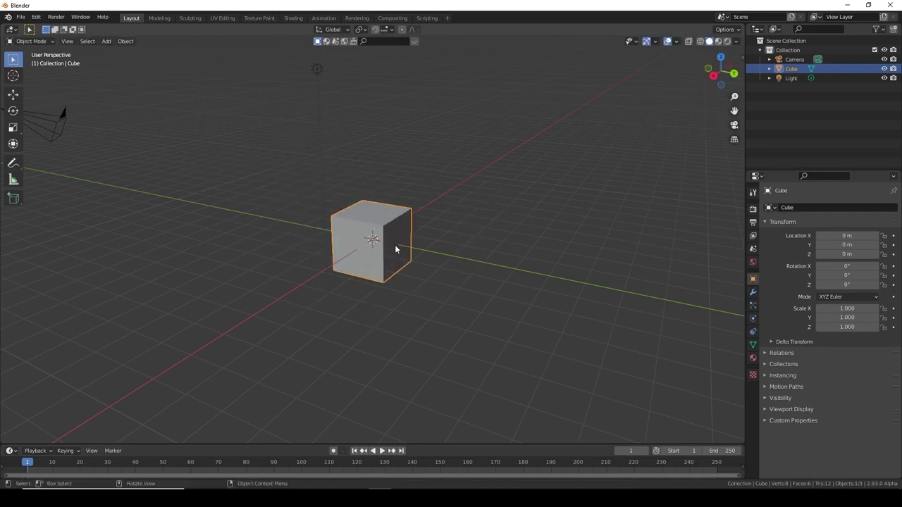
key(x)
click(395, 245)
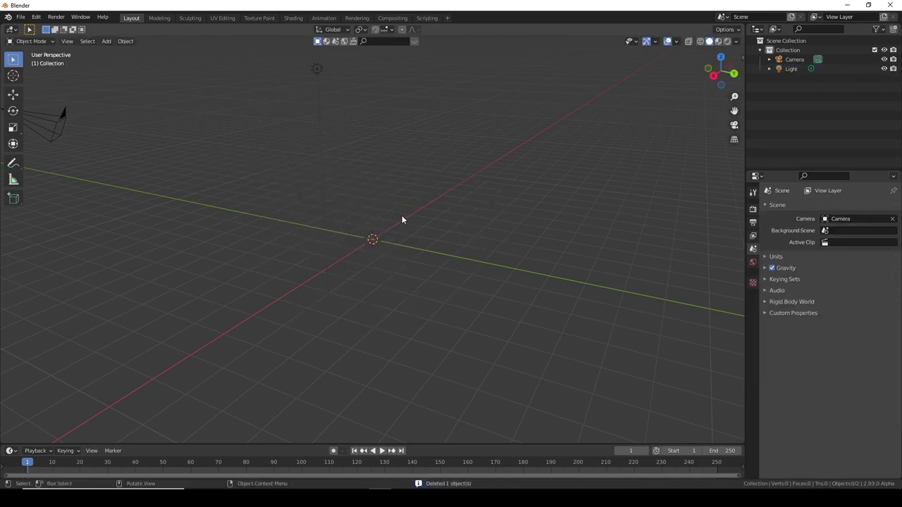
key(ctrl+z)
middle_drag(406, 219, 430, 244)
middle_drag(353, 252, 383, 255)
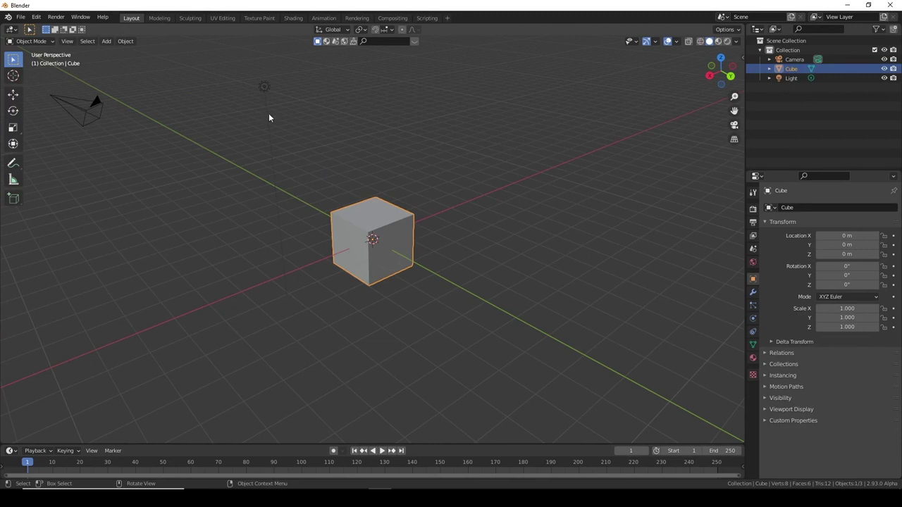
click(266, 89)
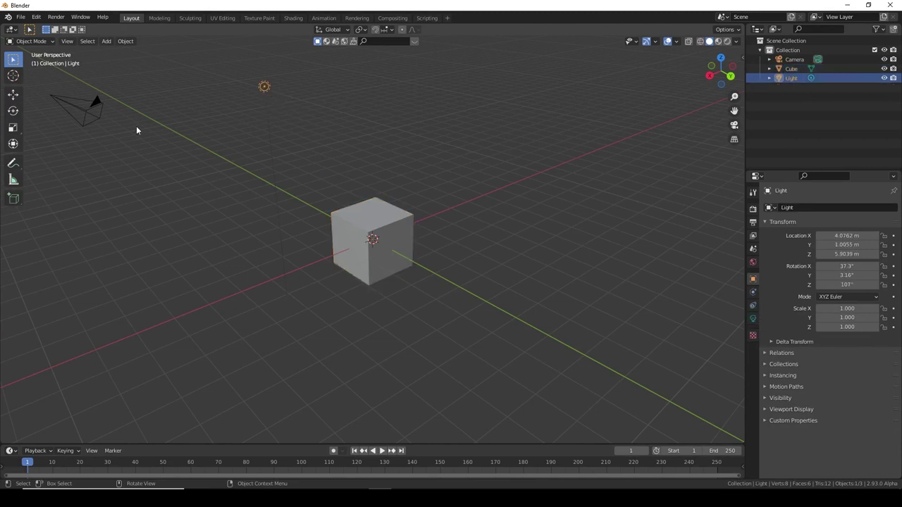
click(103, 122)
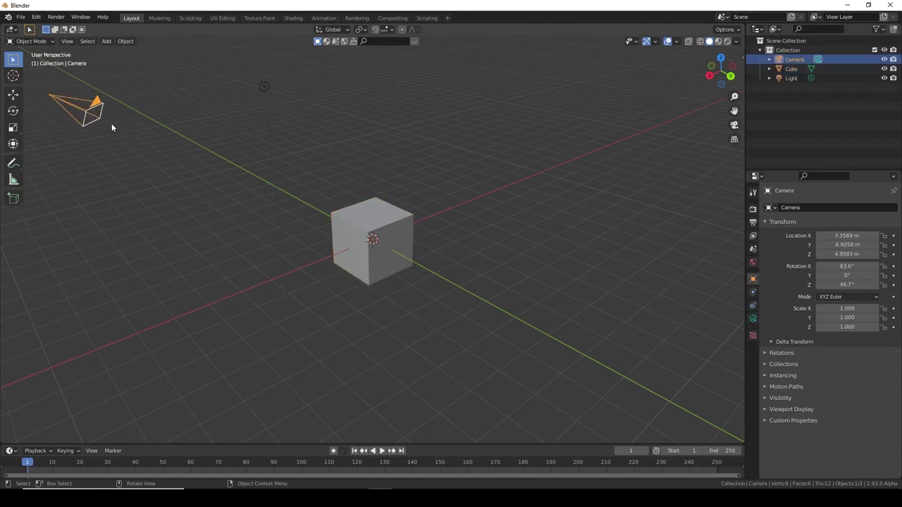
click(373, 205)
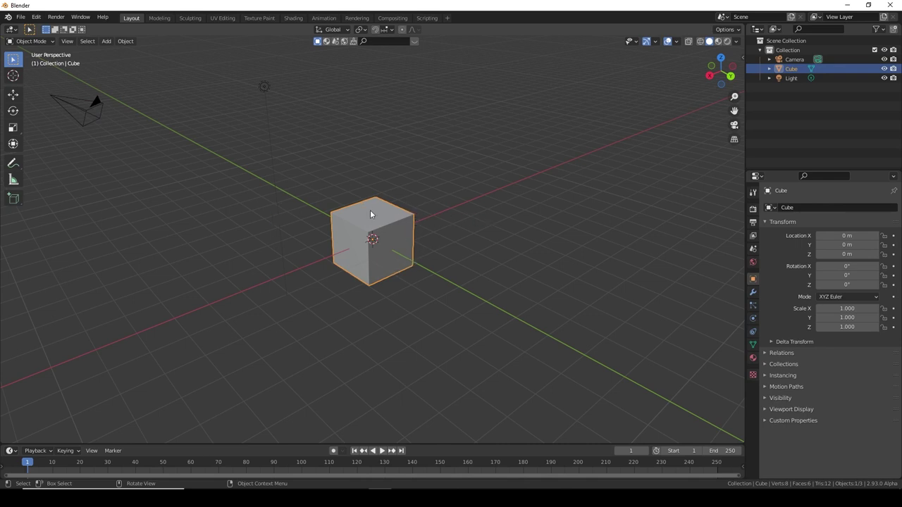
click(468, 231)
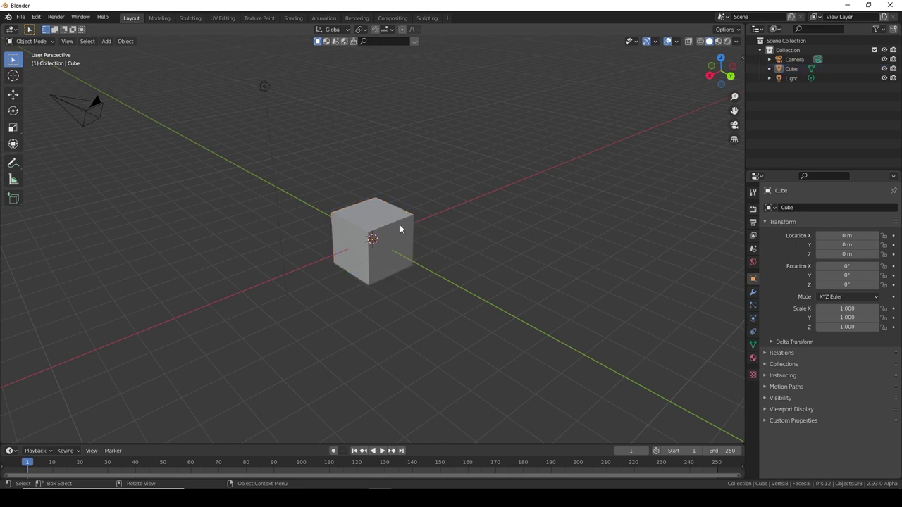
click(360, 217)
click(436, 194)
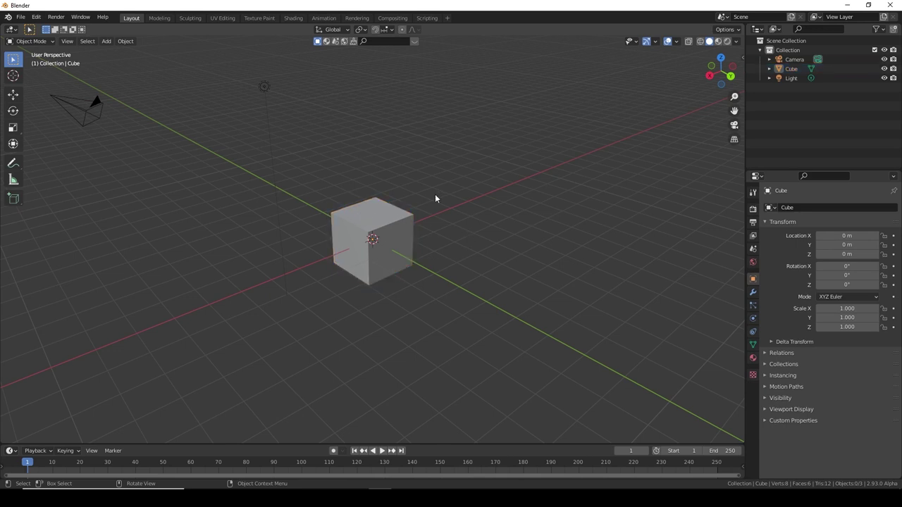
click(260, 91)
click(362, 225)
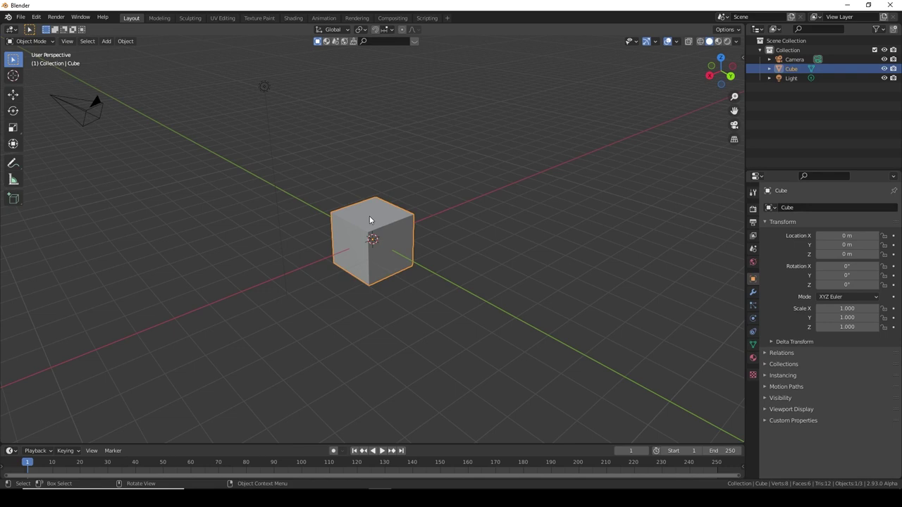
key(g)
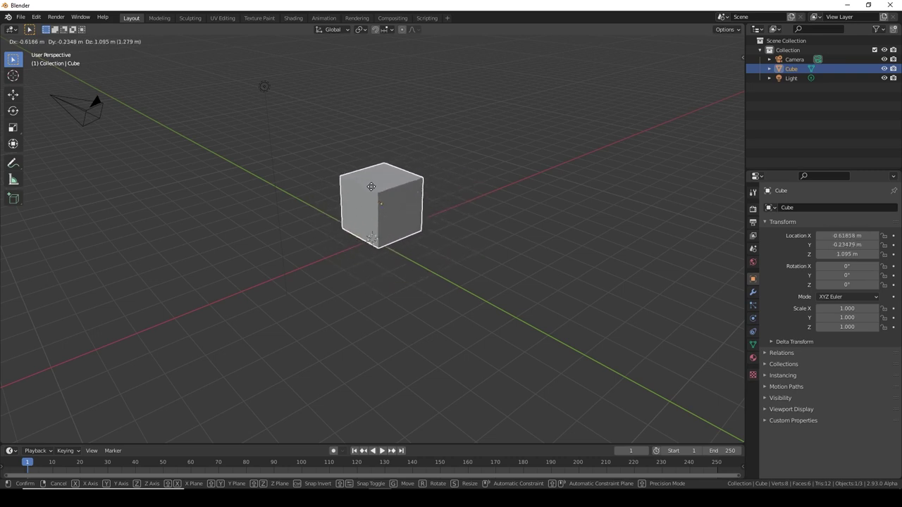
key(Escape)
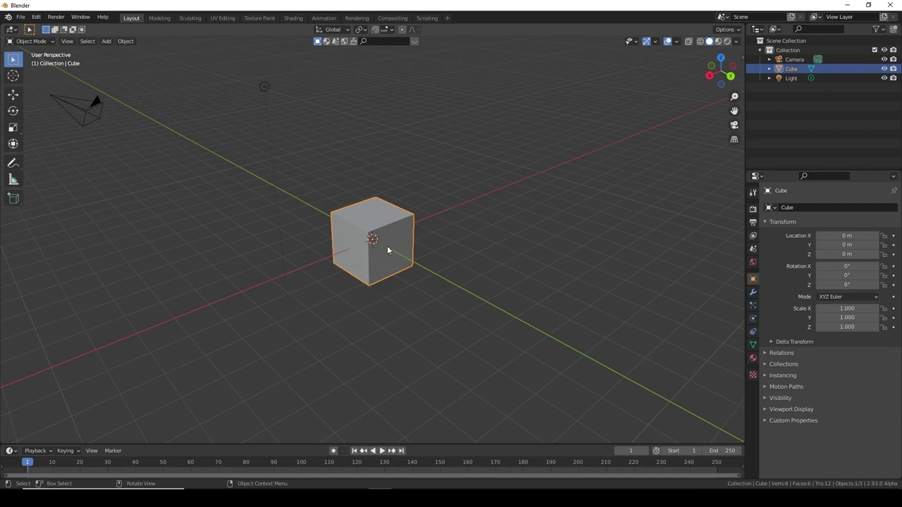
key(g)
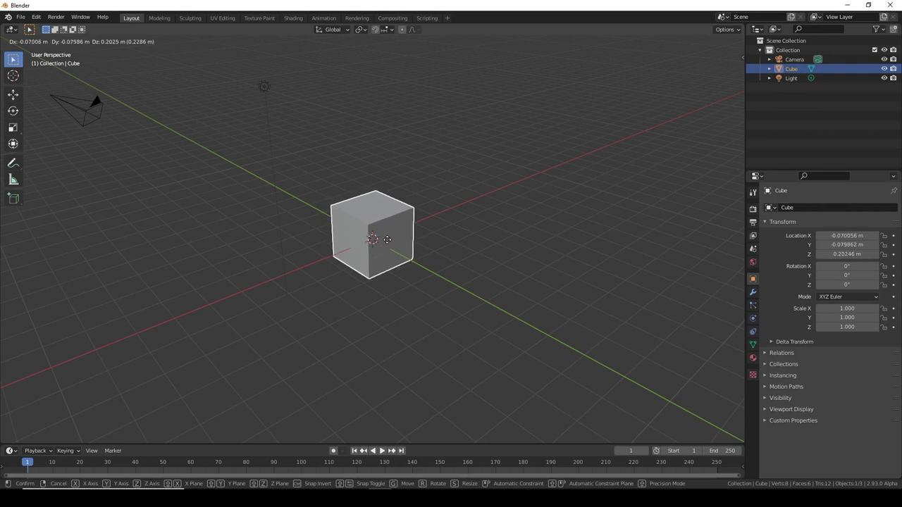
key(x)
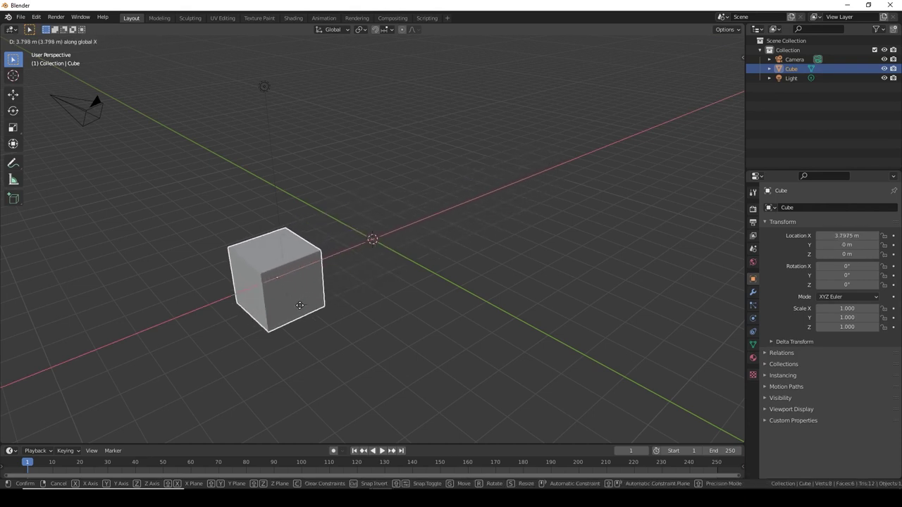
key(y)
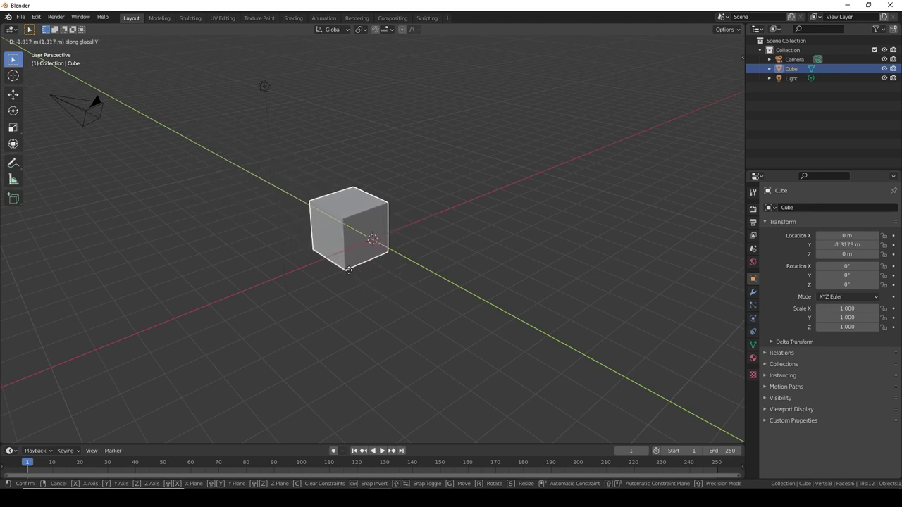
key(z)
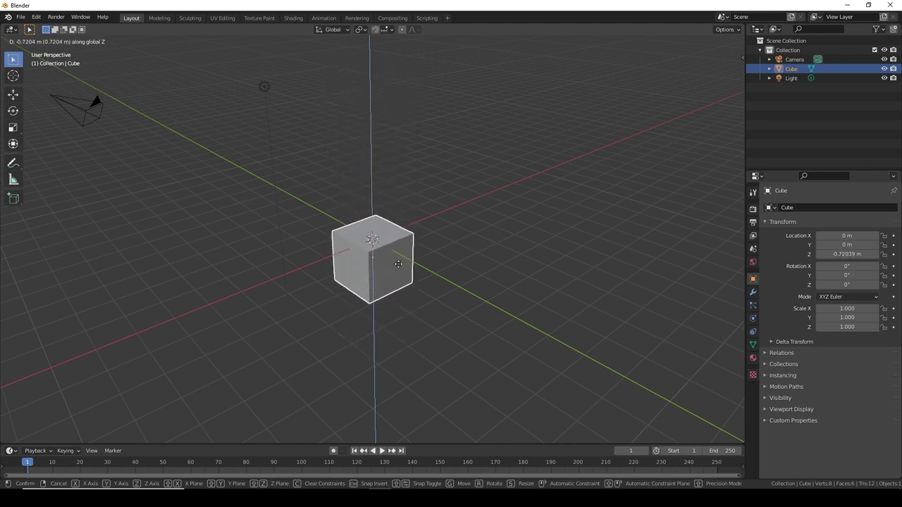
right_click(399, 249)
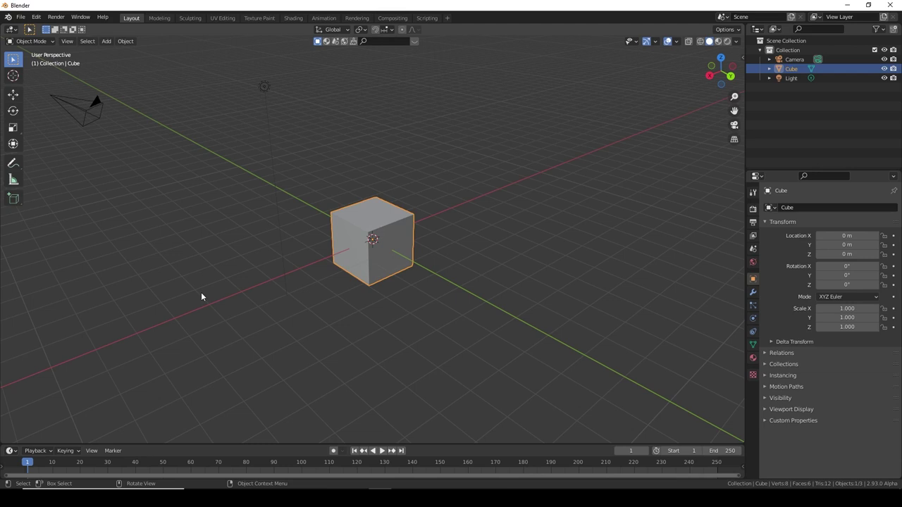
middle_drag(305, 255, 366, 256)
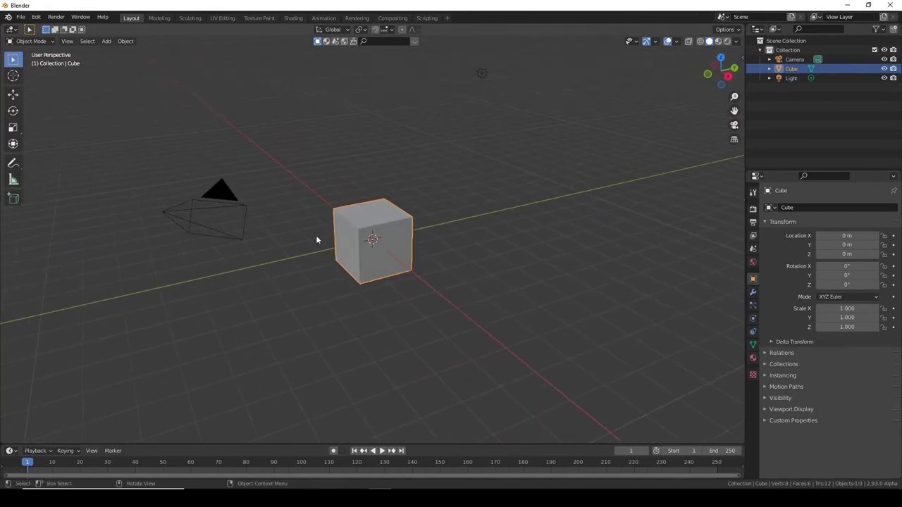
right_click(383, 221)
middle_drag(515, 226, 413, 237)
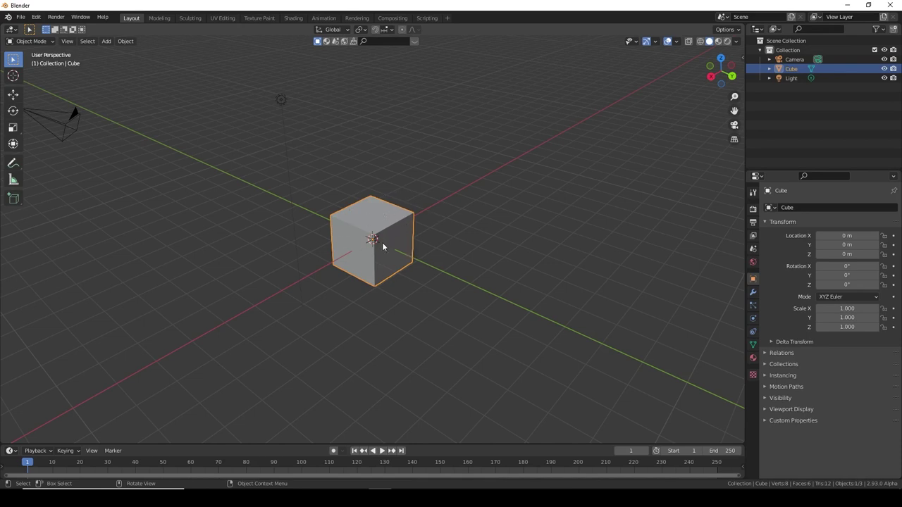
scroll(382, 246, up, 3)
scroll(394, 220, down, 1)
scroll(395, 222, up, 1)
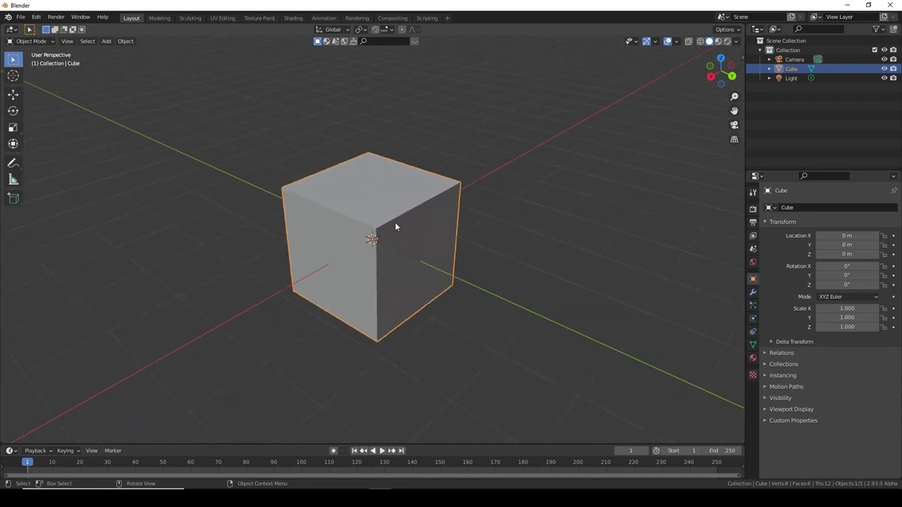
scroll(395, 224, down, 2)
scroll(395, 232, up, 2)
scroll(395, 231, up, 1)
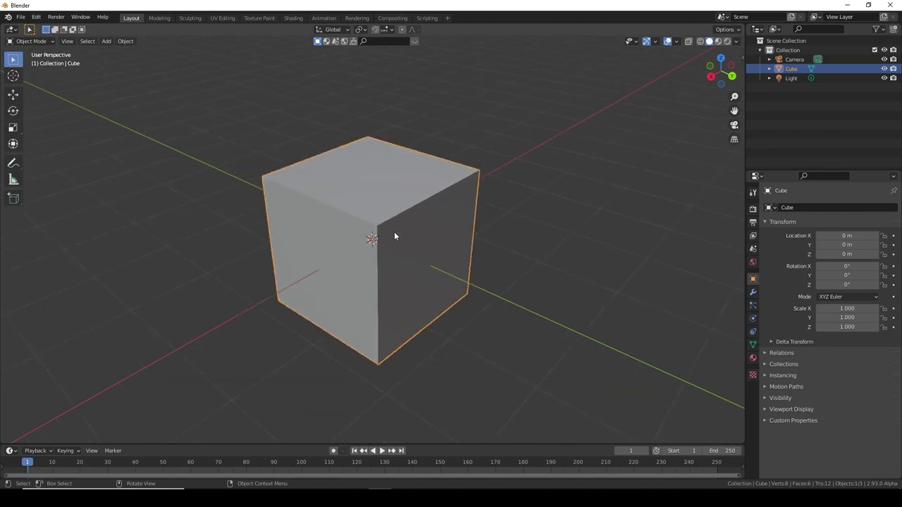
scroll(393, 233, down, 2)
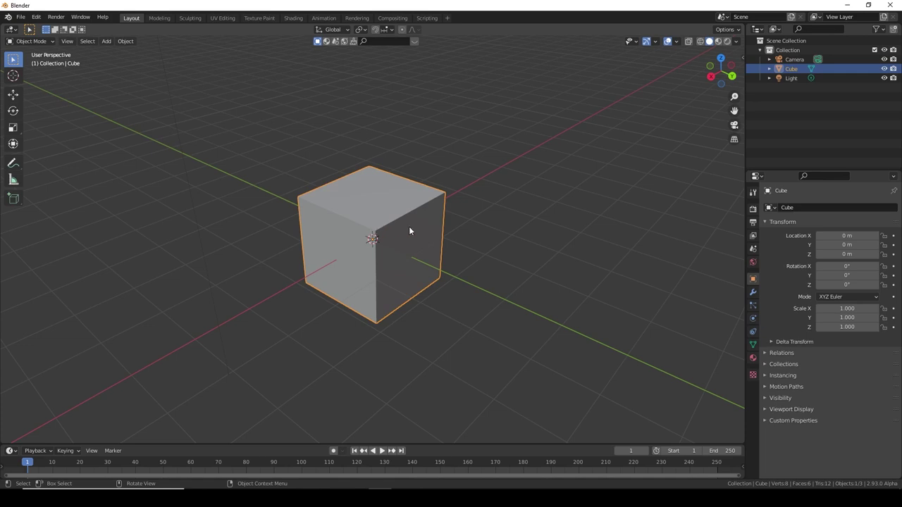
key(g)
right_click(436, 222)
key(s)
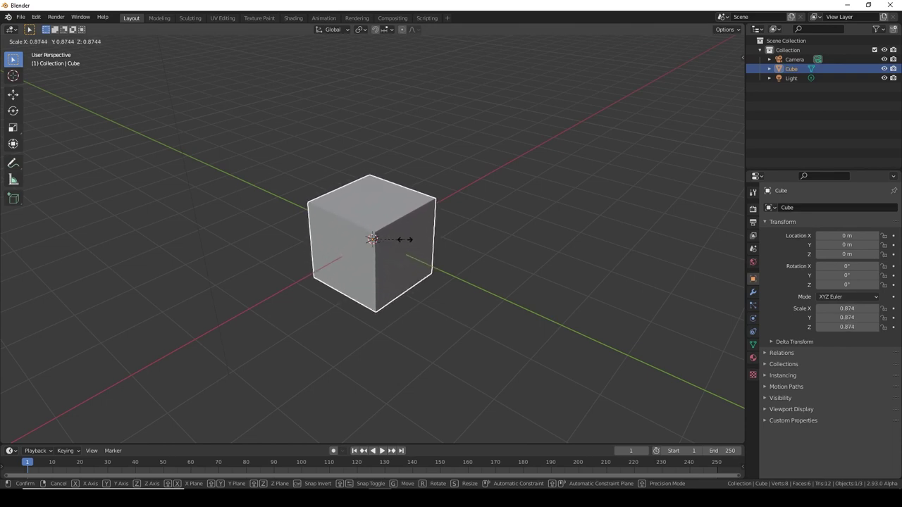
key(x)
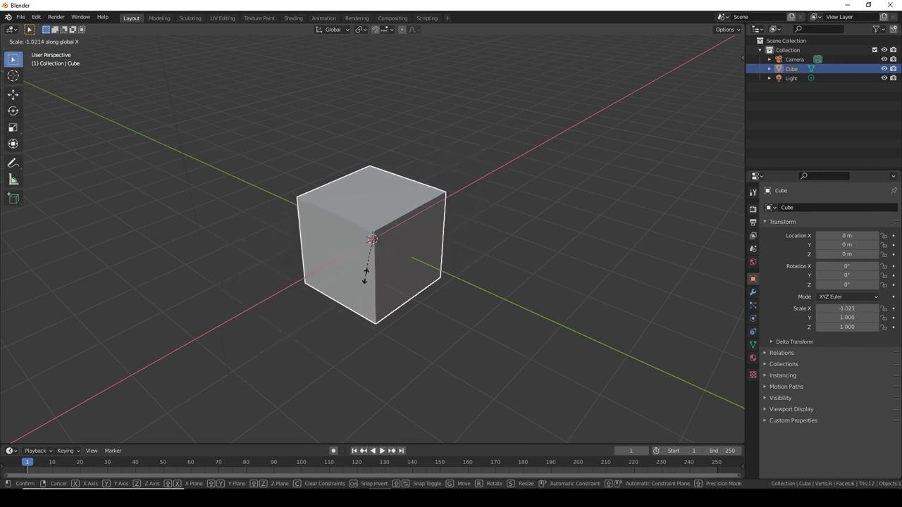
key(y)
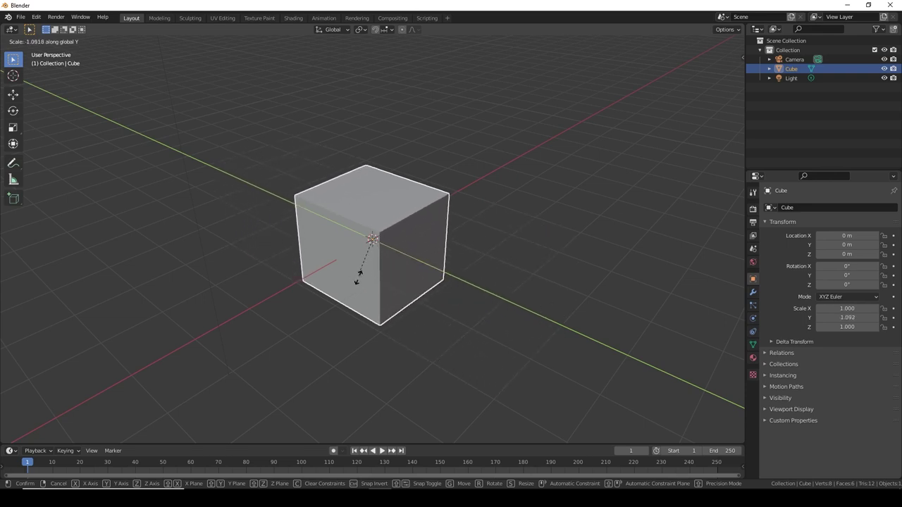
key(z)
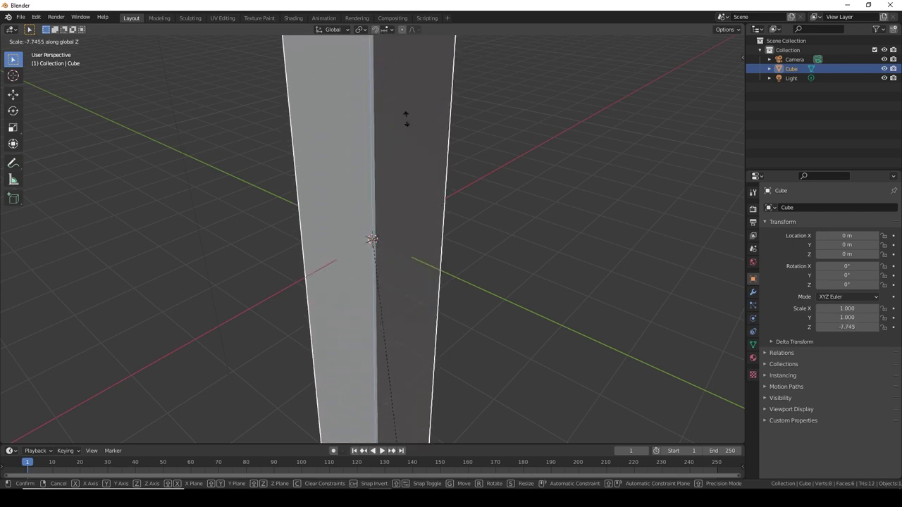
key(Escape)
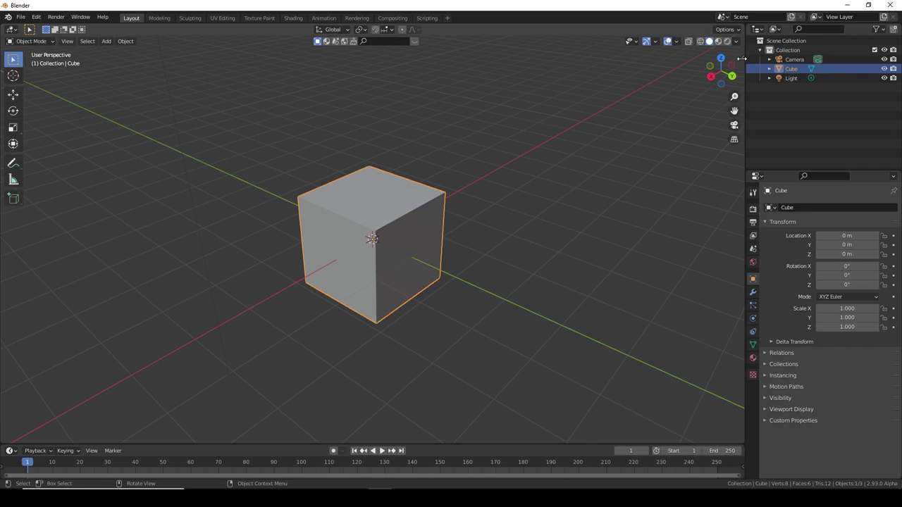
- Open the sidebar showing the cube's location, rotation, scale and dimensions fields
drag(740, 58, 605, 72)
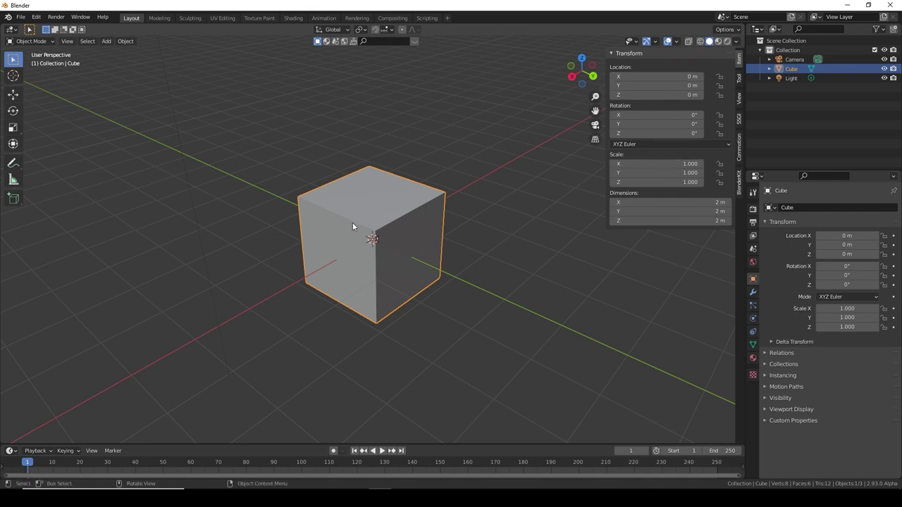
scroll(352, 222, down, 6)
scroll(370, 257, up, 2)
scroll(371, 256, up, 2)
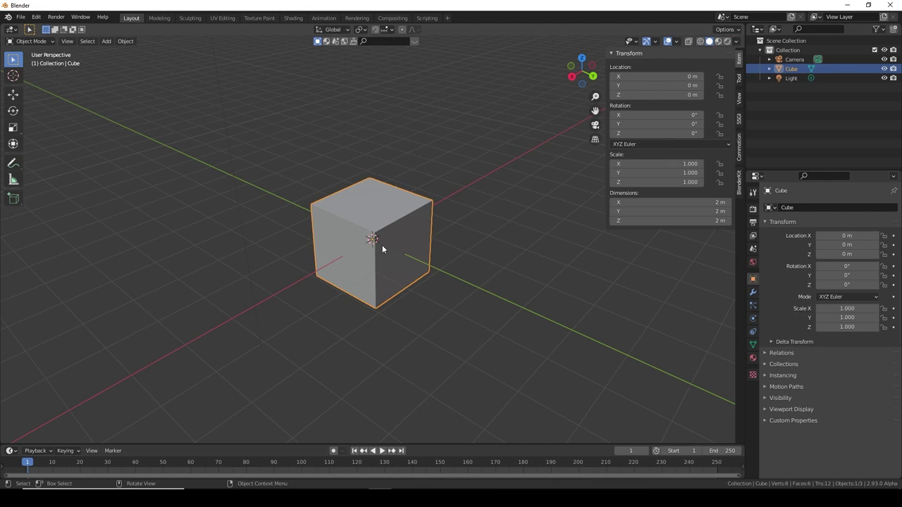
- Try moving the cube with G and scaling it with S, cancelling both
key(g)
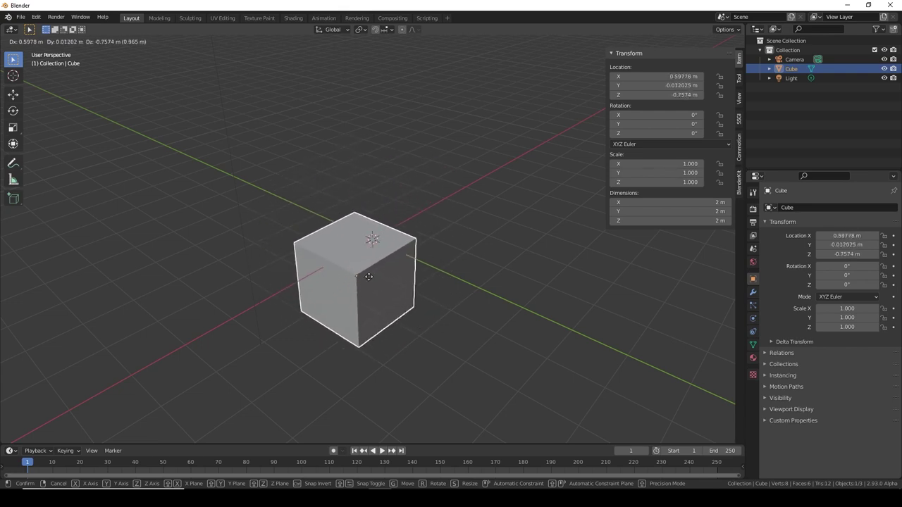
right_click(375, 259)
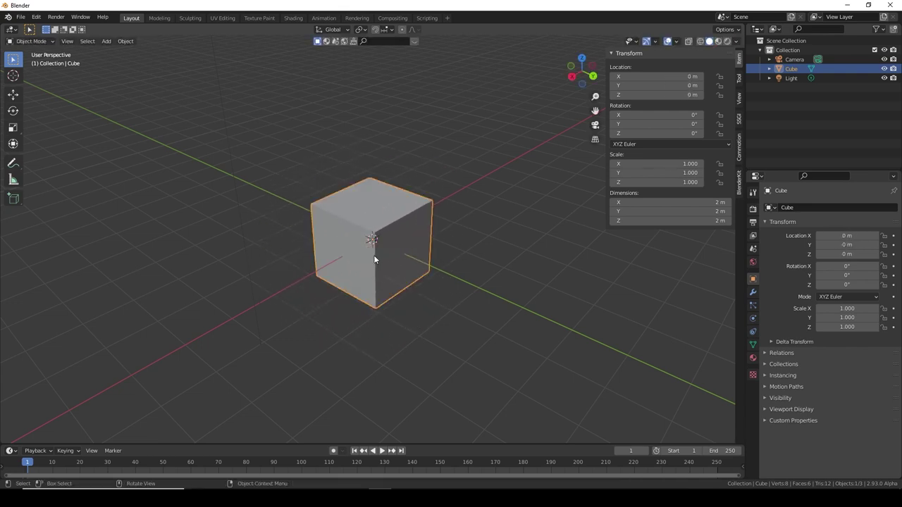
key(s)
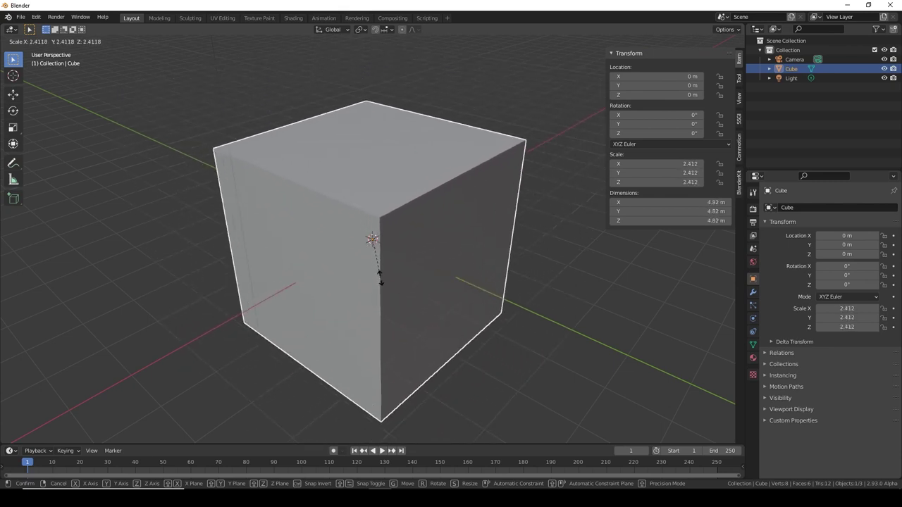
right_click(382, 284)
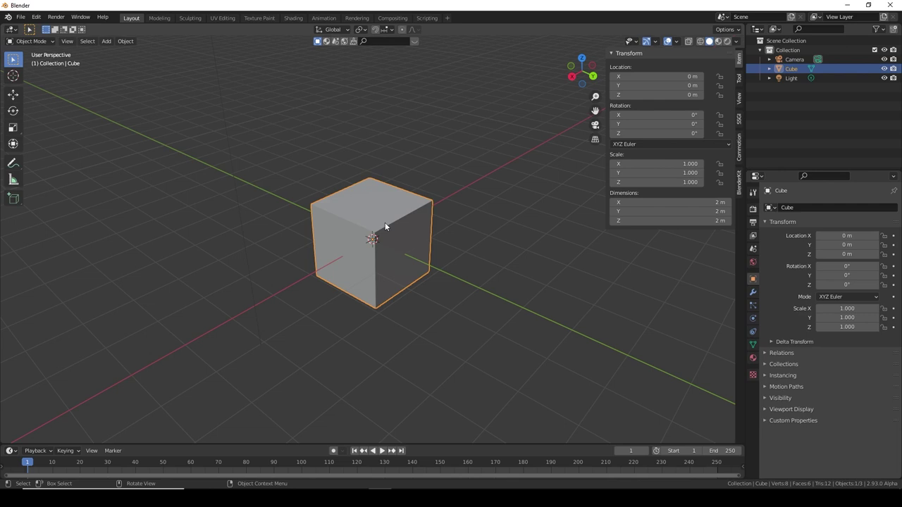
- Start rotating the cube with R, constraining it to X and then to global Z
key(r)
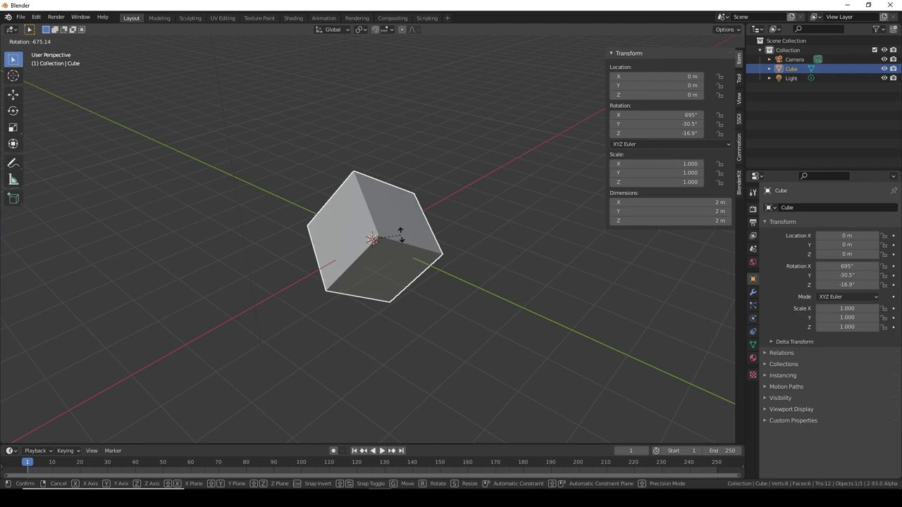
key(x)
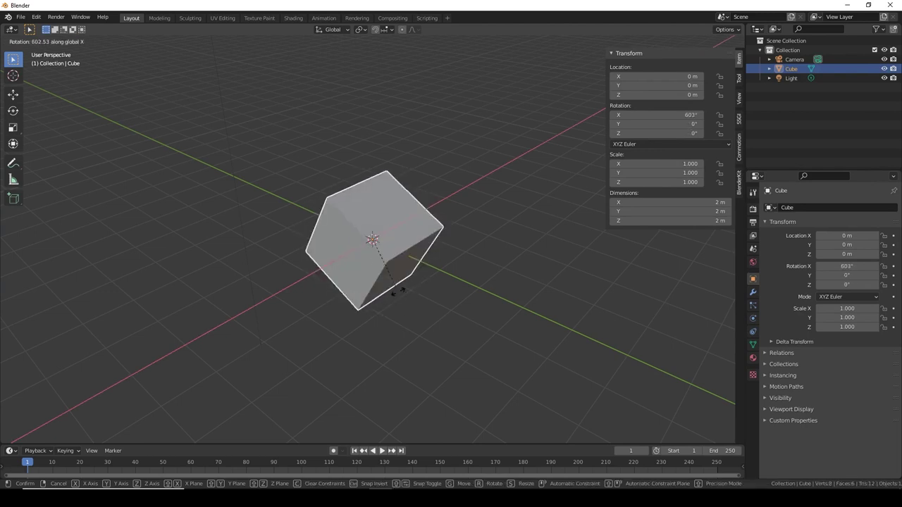
key(z)
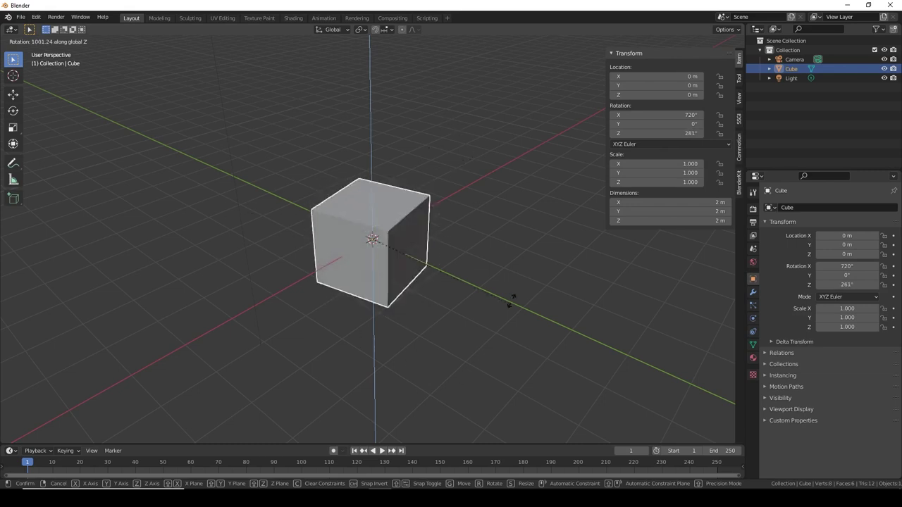
- Cancel the rotation so the cube returns to 0°, then orbit to a front, eye-level view
key(Escape)
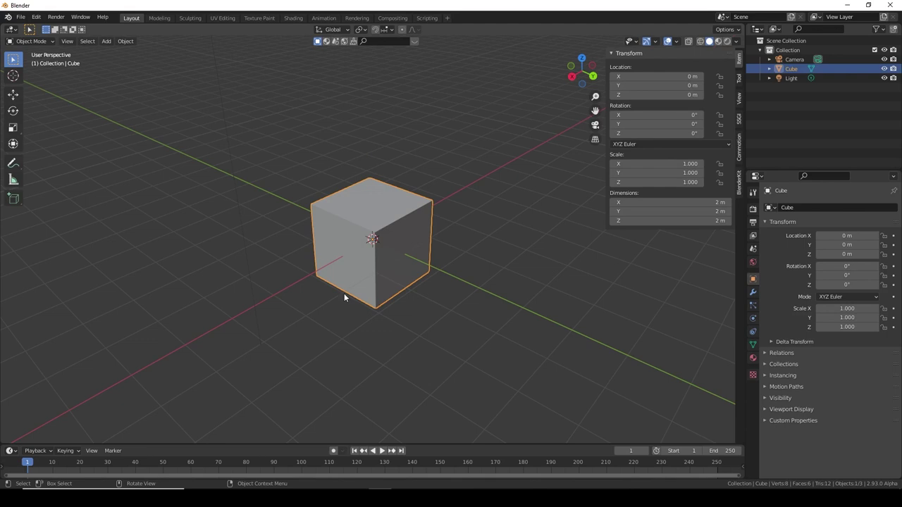
middle_drag(343, 293, 500, 297)
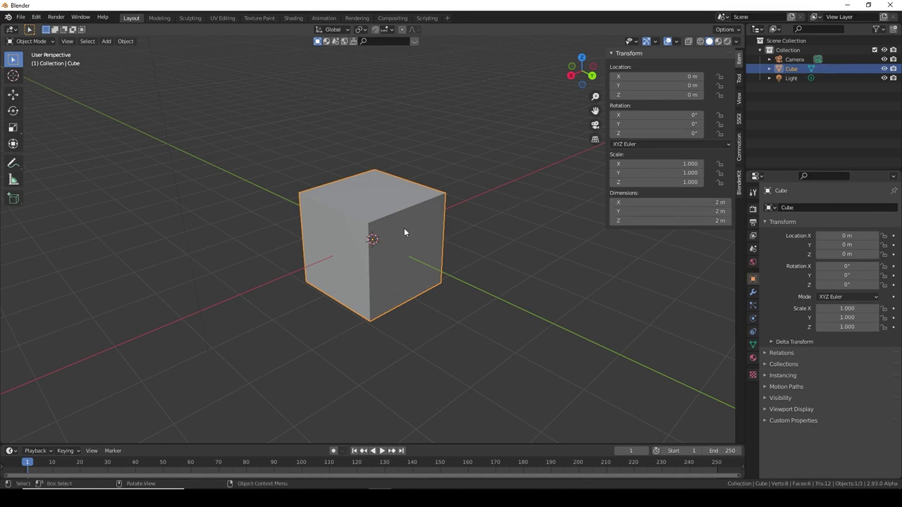
mouse_move(441, 261)
middle_down()
mouse_move(512, 237)
mouse_move(455, 247)
mouse_move(438, 269)
mouse_move(436, 256)
middle_up()
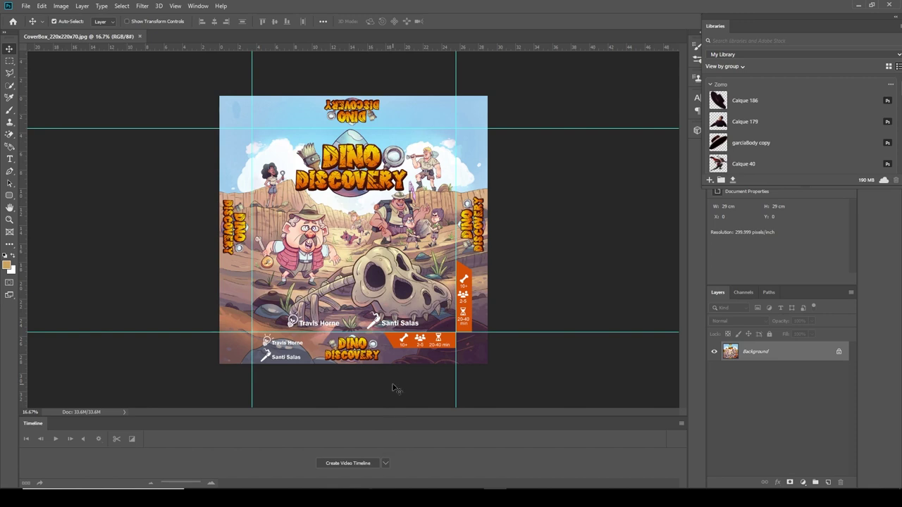
- Switch back and forth between Blender and the Photoshop box art via taskbar and Alt+Tab
mouse_move(386, 483)
click(395, 484)
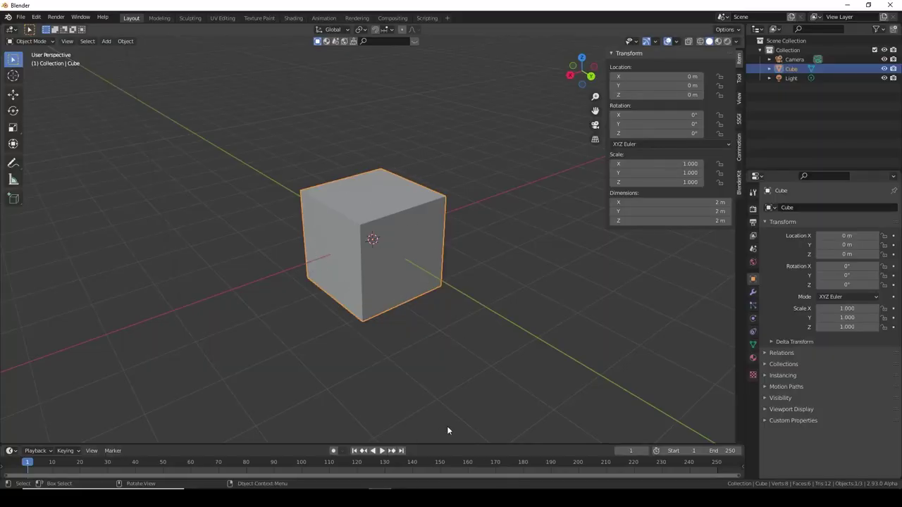
click(388, 485)
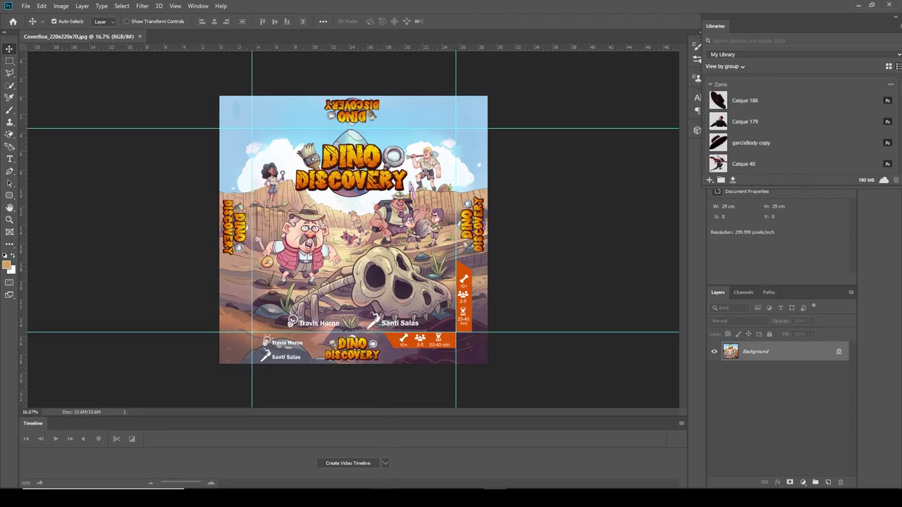
key(alt+Tab)
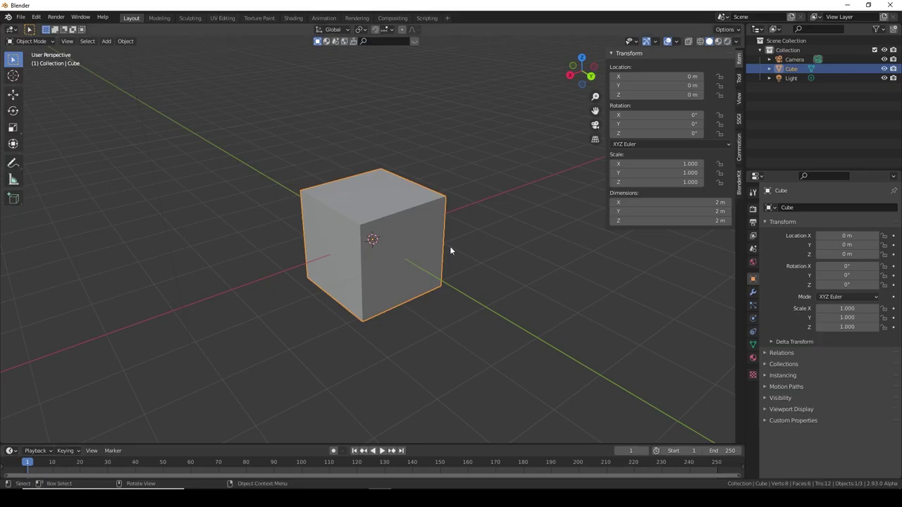
key(alt+Tab)
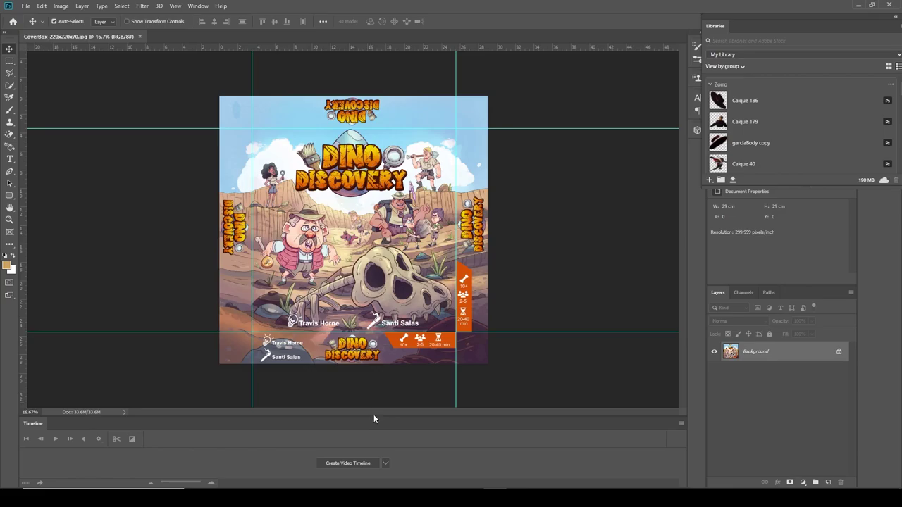
key(alt+Tab)
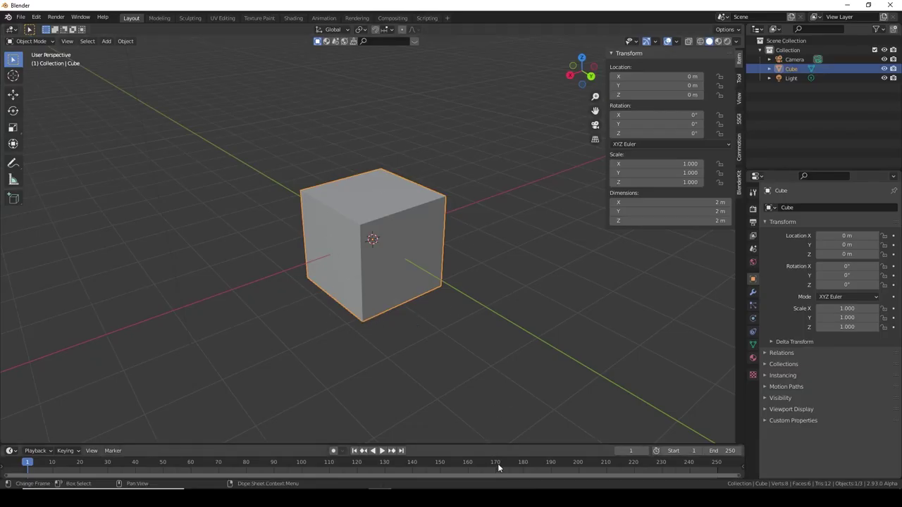
key(alt+Tab)
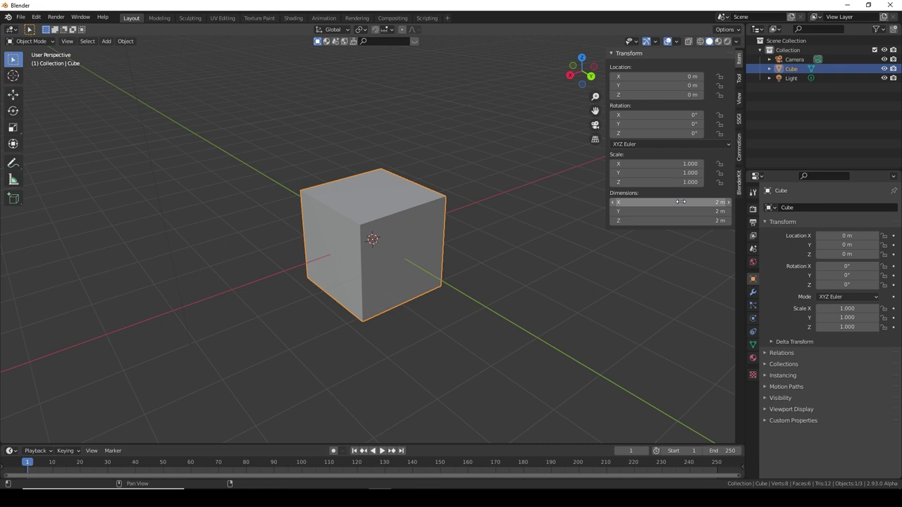
- Set the cube's X and Y dimensions to 220 mm
click(675, 203)
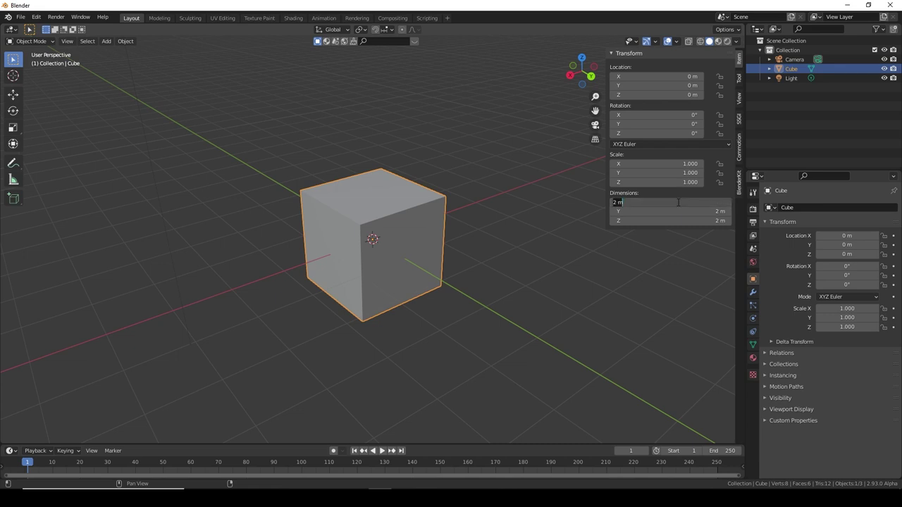
text(220cm)
key(Return)
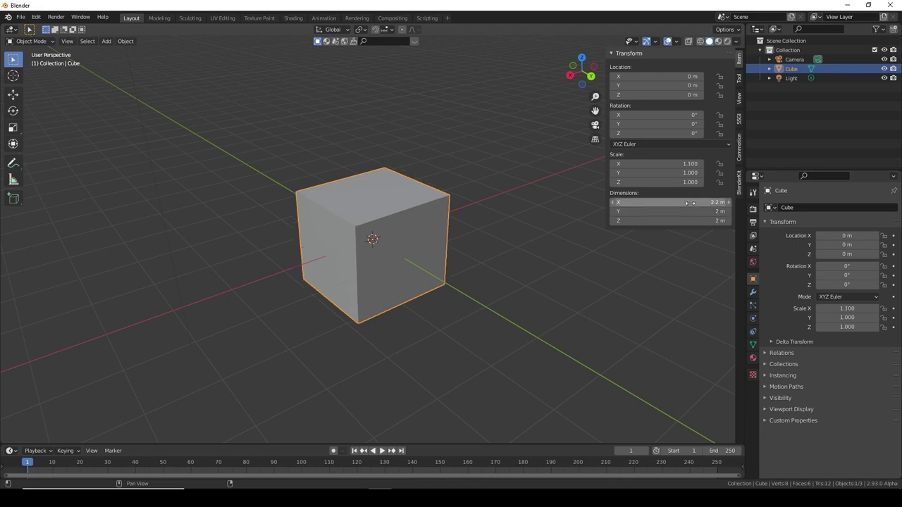
click(694, 212)
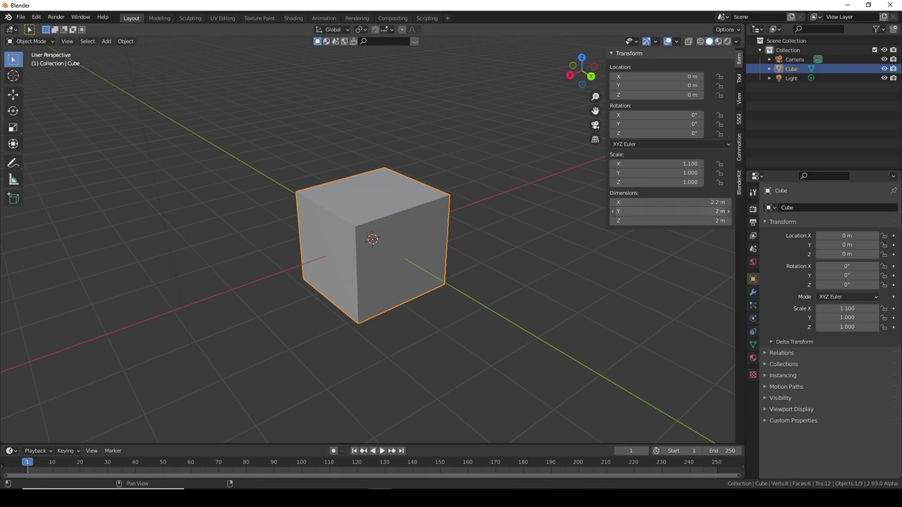
text(220)
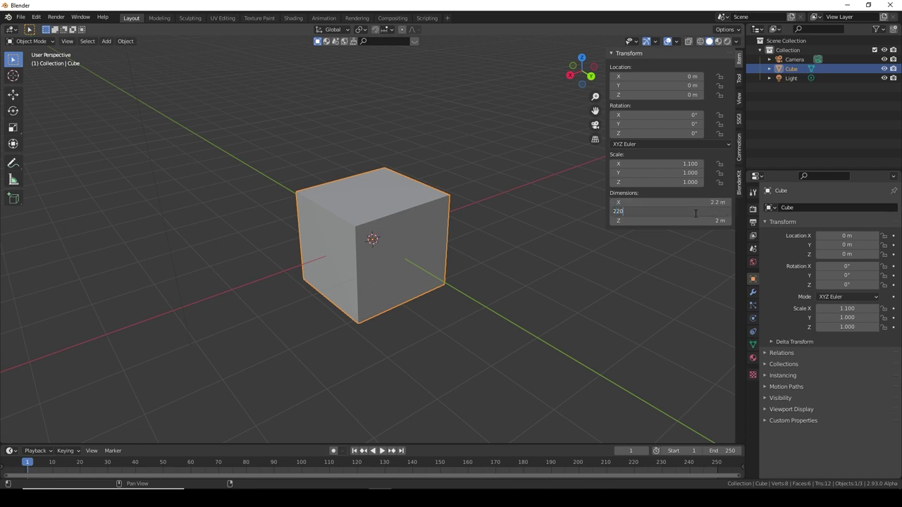
text(cm)
key(BackSpace)
key(BackSpace)
text(mm)
key(Return)
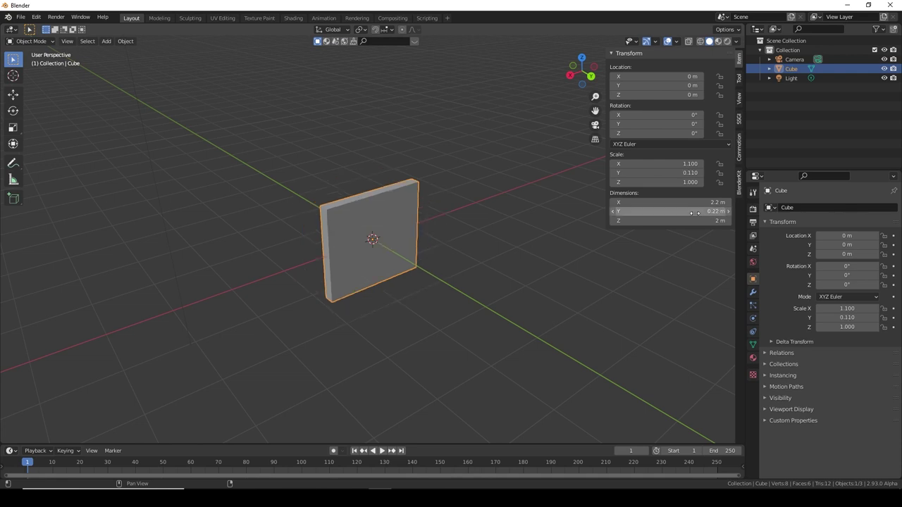
click(696, 203)
text(2)
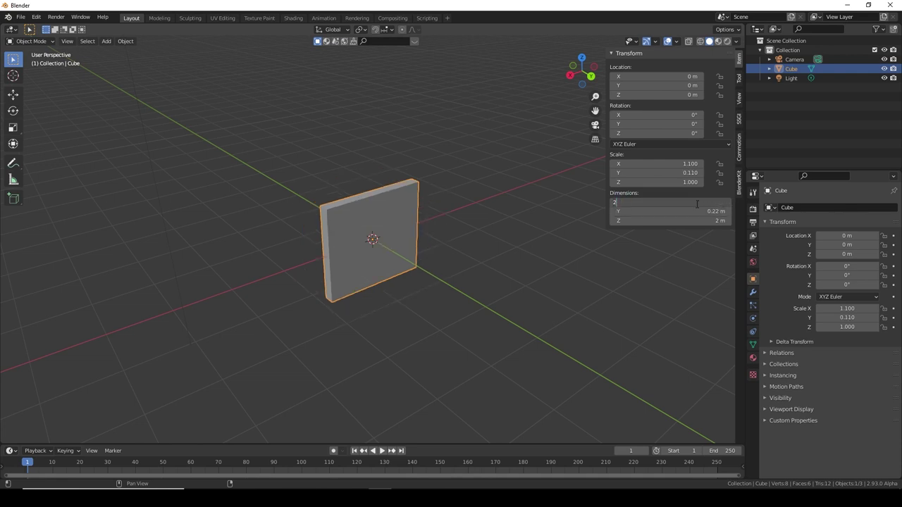
text(20mm)
key(Return)
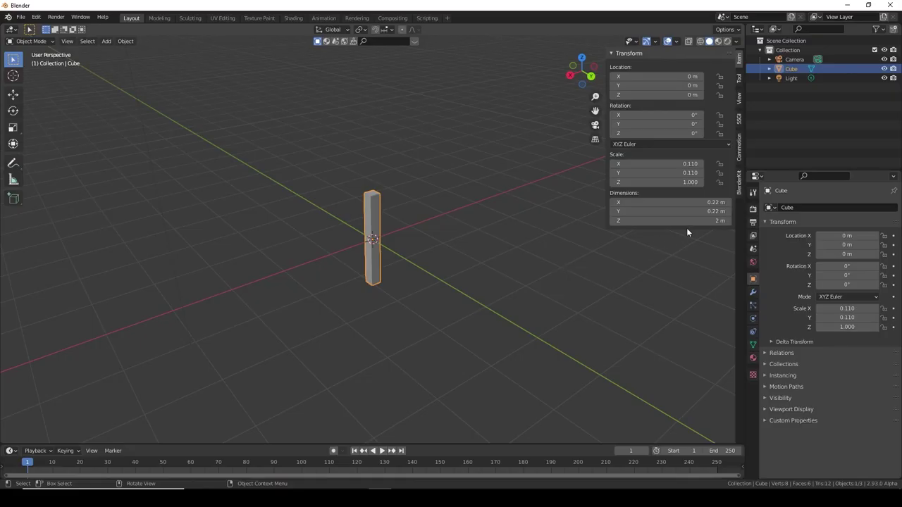
- Set the Z dimension to 70 mm and frame the flattened box in the view
click(690, 221)
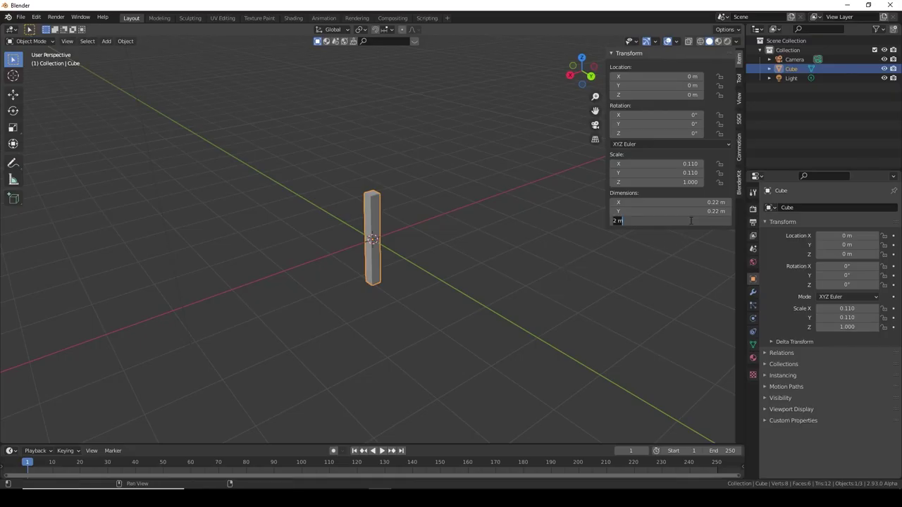
text(70mm)
key(Return)
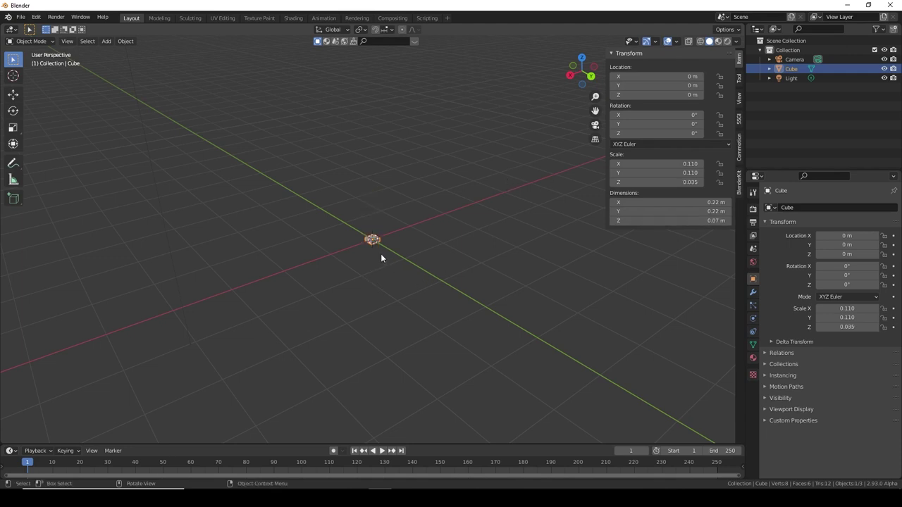
key(KP_Decimal)
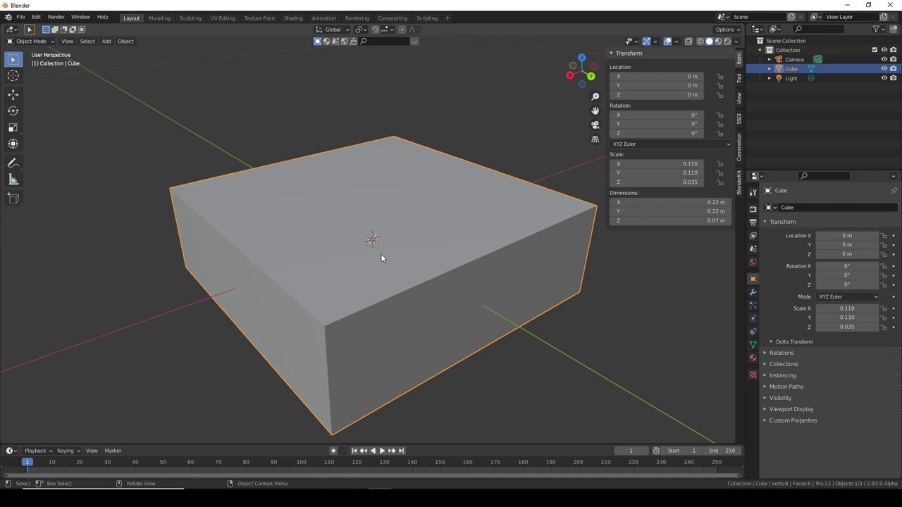
- Zoom, reframe and orbit around the flat box to inspect it from above
scroll(380, 258, down, 15)
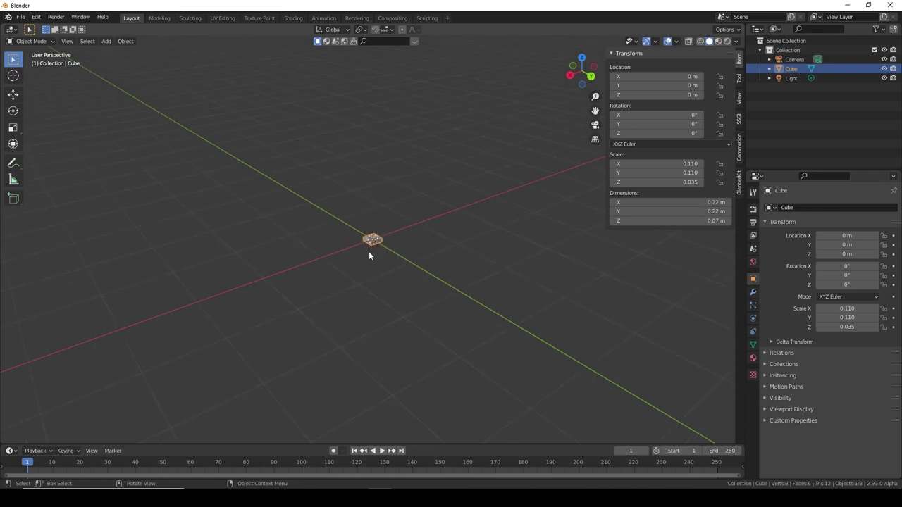
scroll(451, 254, down, 5)
scroll(450, 253, up, 3)
key(KP_Decimal)
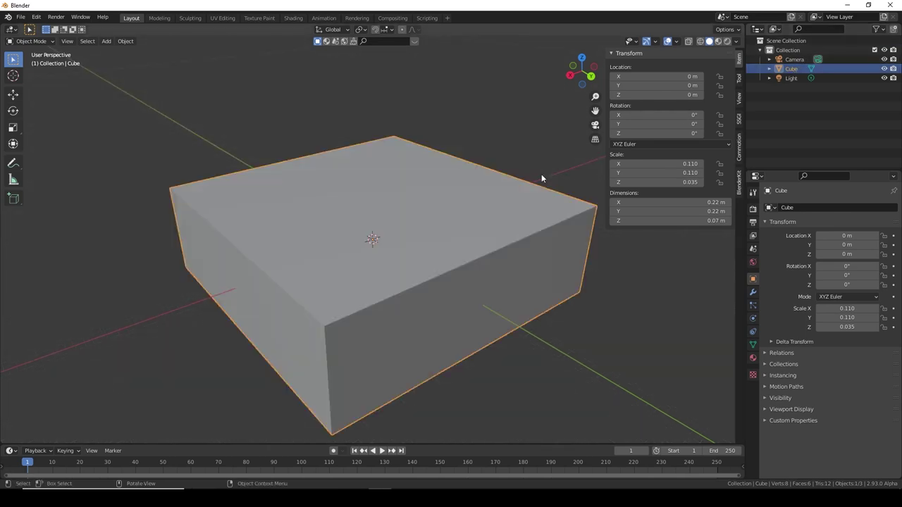
middle_drag(500, 191, 377, 233)
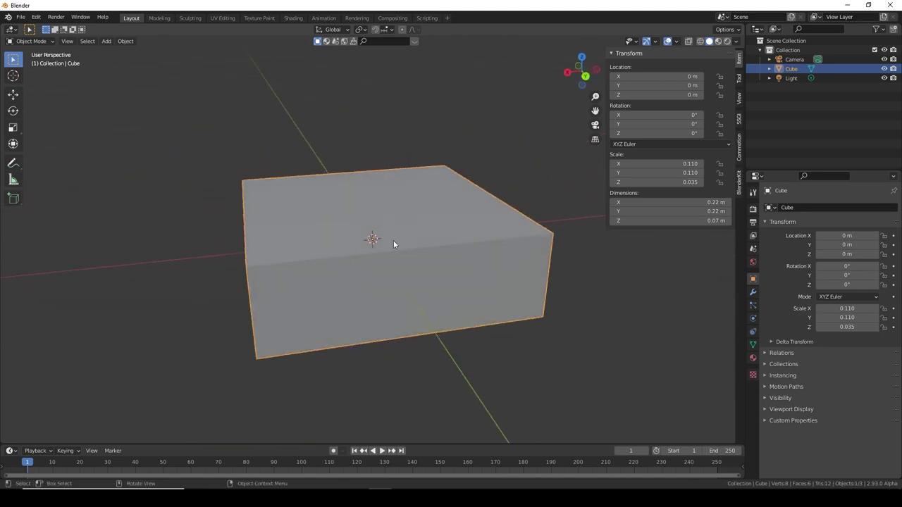
scroll(395, 223, up, 2)
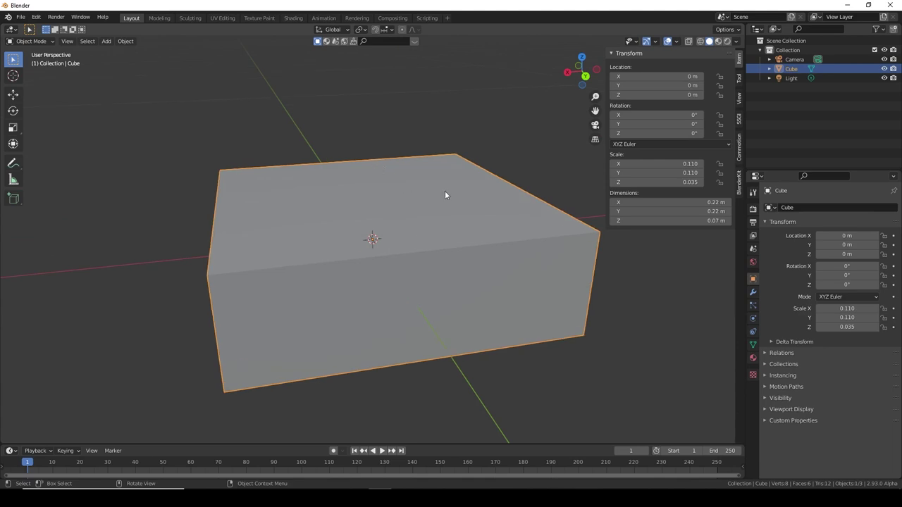
middle_drag(444, 195, 386, 55)
middle_drag(434, 332, 482, 433)
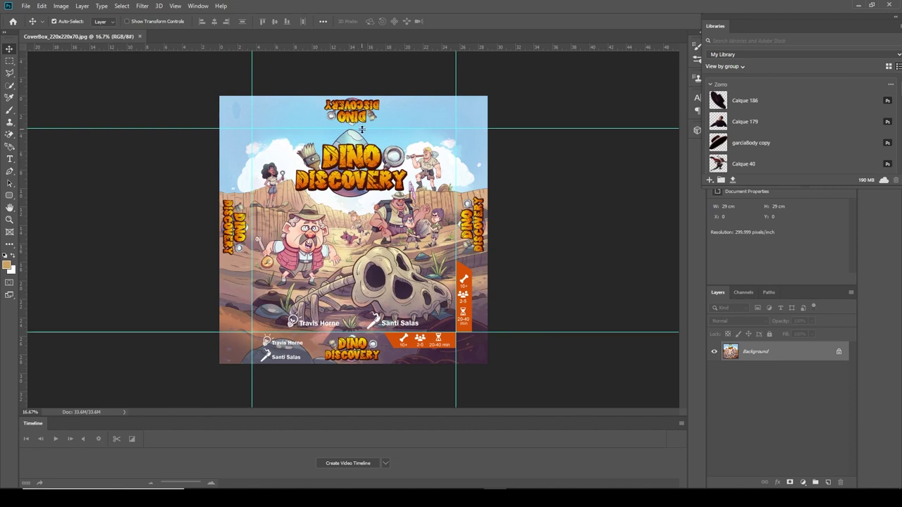
- Crop the cover to the front panel selected between the guides
click(894, 20)
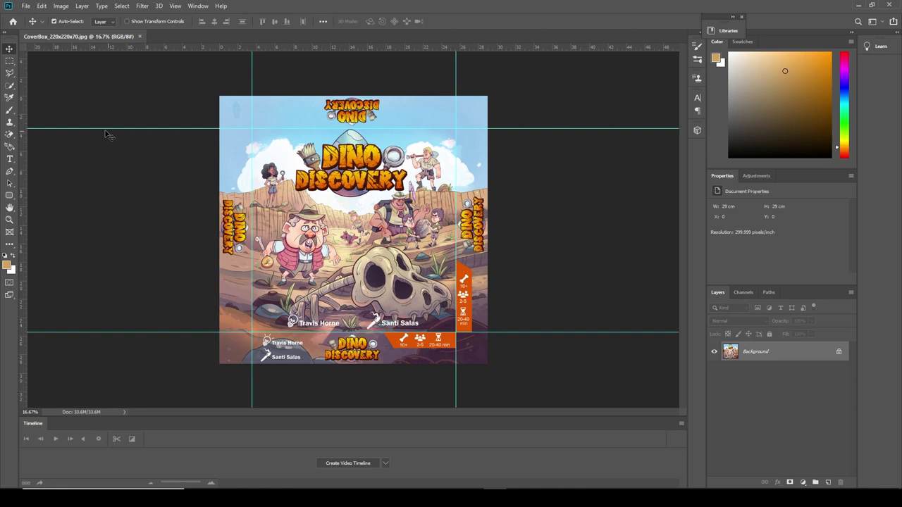
click(10, 60)
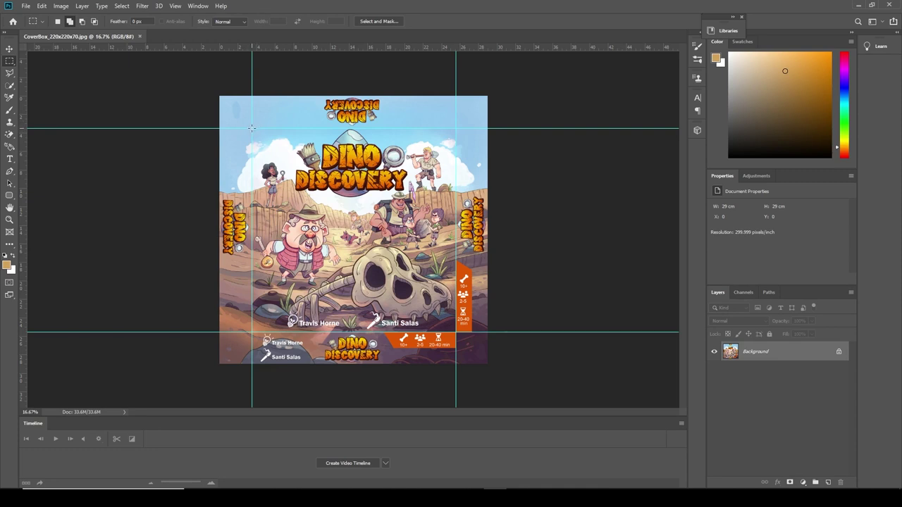
drag(251, 128, 456, 331)
click(60, 6)
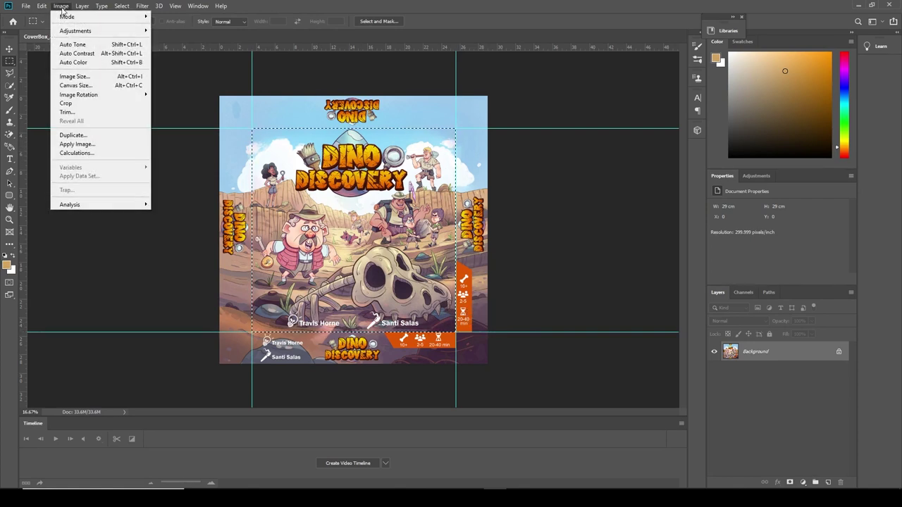
click(83, 104)
- Quick-export the cropped front panel as a PNG named Front, then undo the crop
click(26, 5)
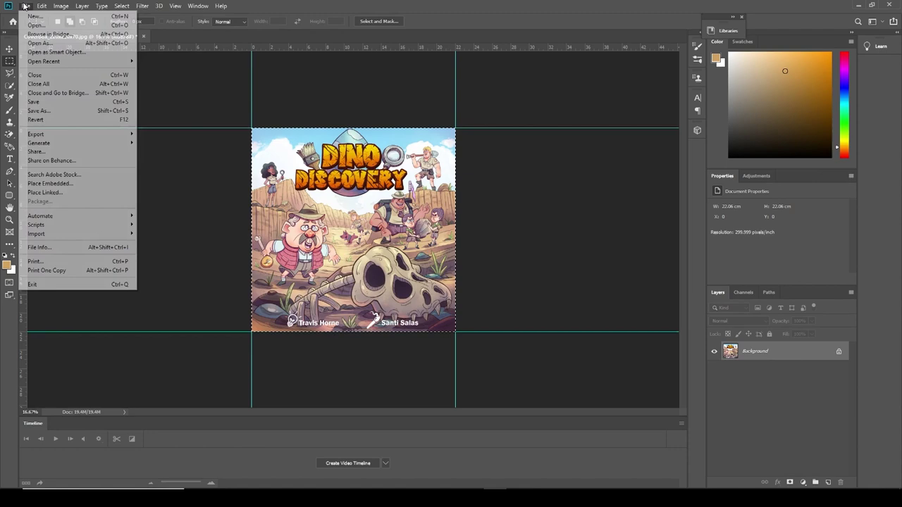
mouse_move(84, 134)
click(153, 136)
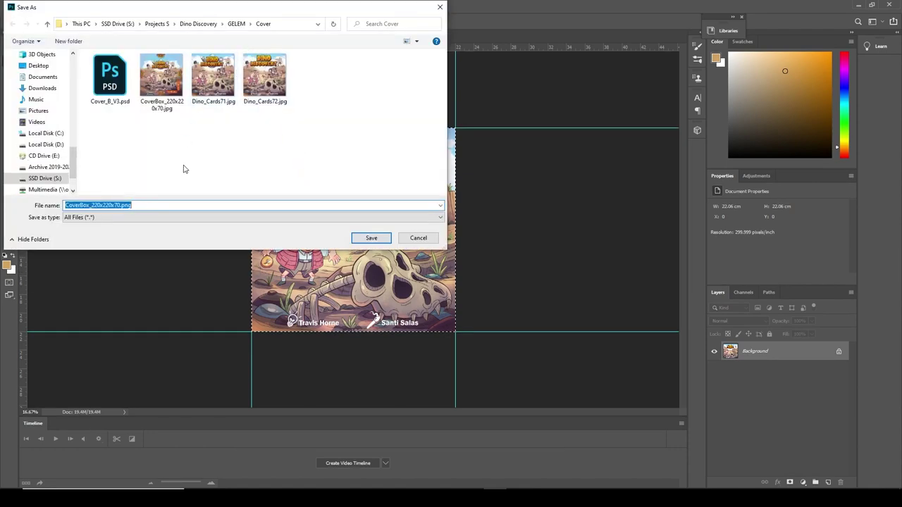
text(Front)
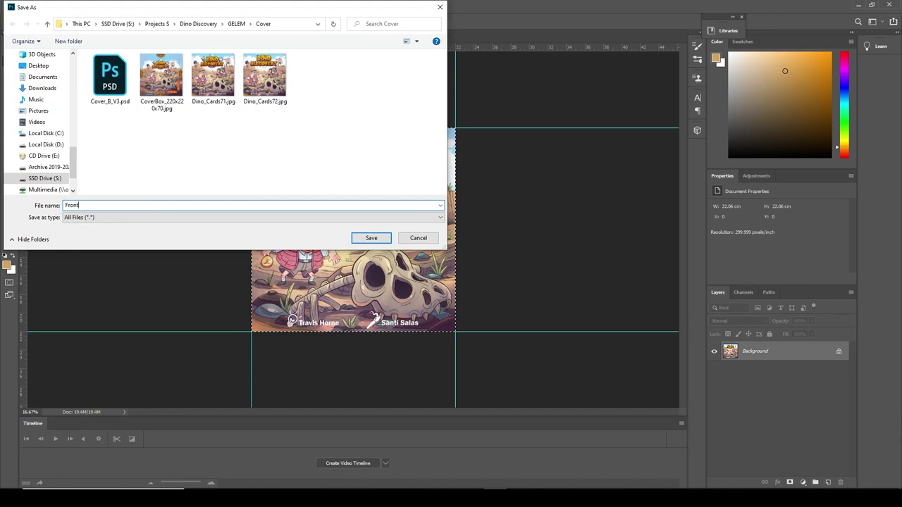
key(Return)
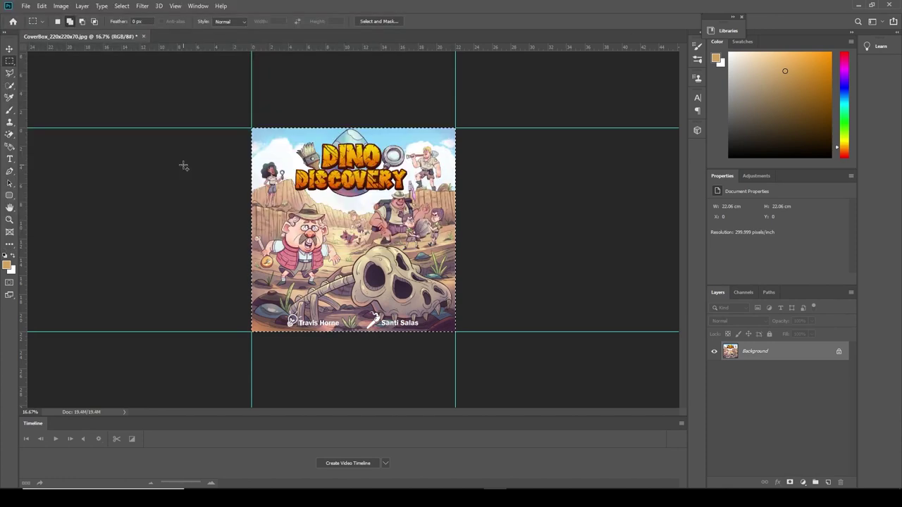
key(ctrl+z)
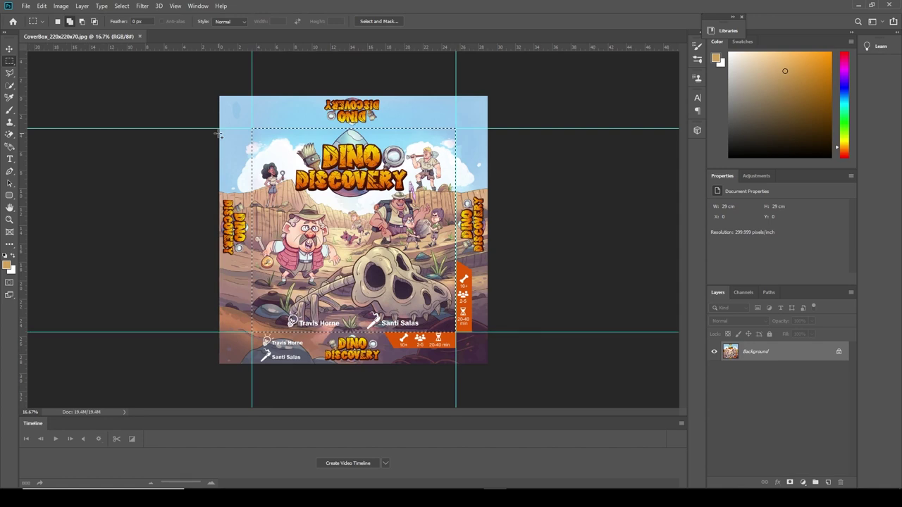
- Crop the cover to the left side flap strip between the guides
click(250, 130)
drag(249, 129, 215, 331)
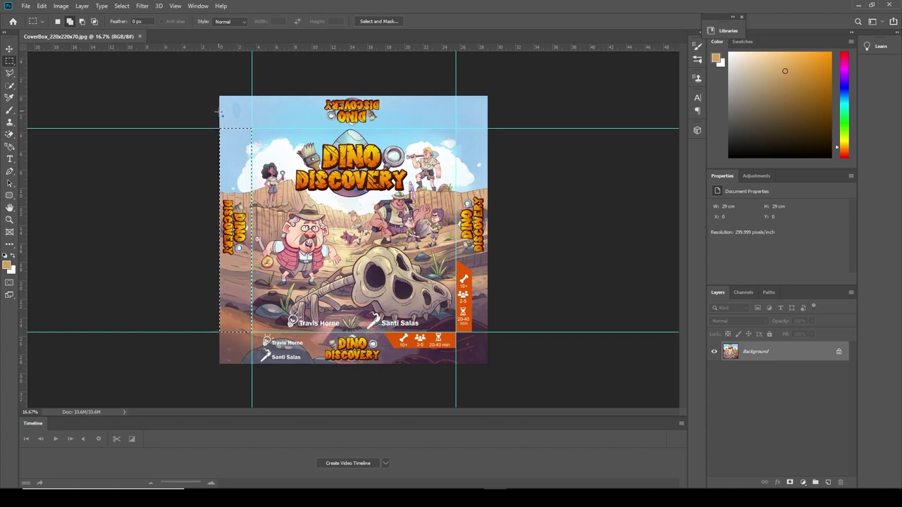
click(61, 6)
click(65, 103)
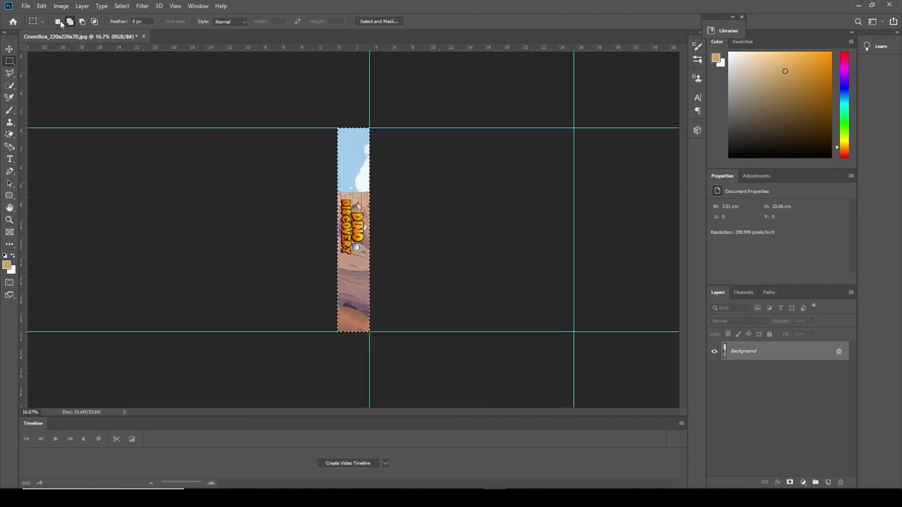
- Quick-export the left flap as a PNG named Left Side, then undo the crop
click(26, 6)
mouse_move(94, 135)
click(176, 133)
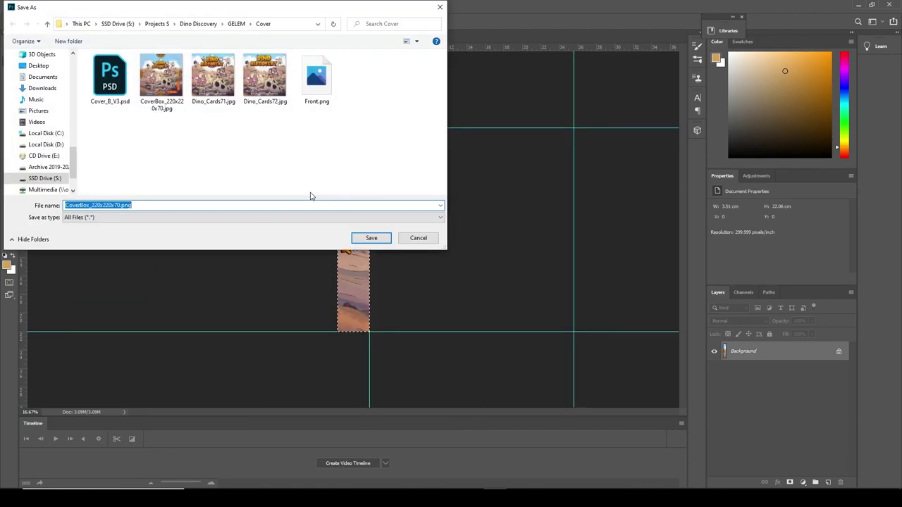
text(Left S)
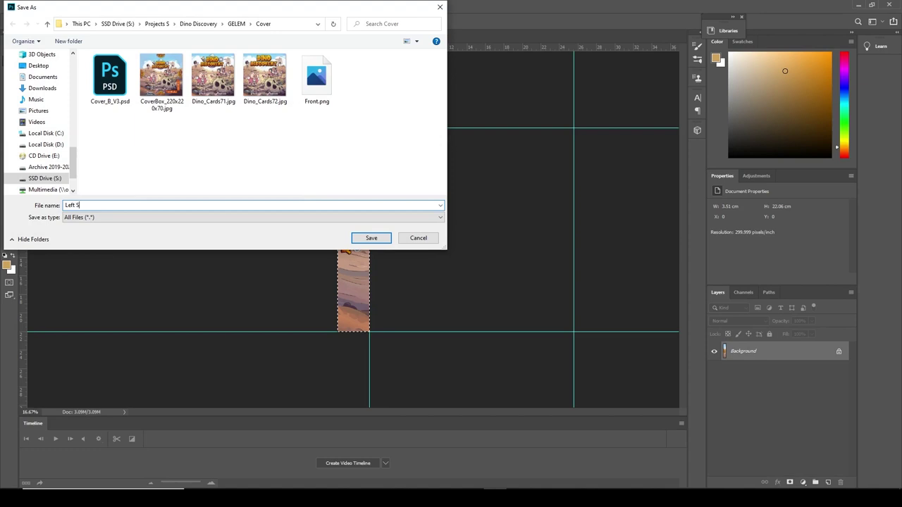
text(ide)
key(Return)
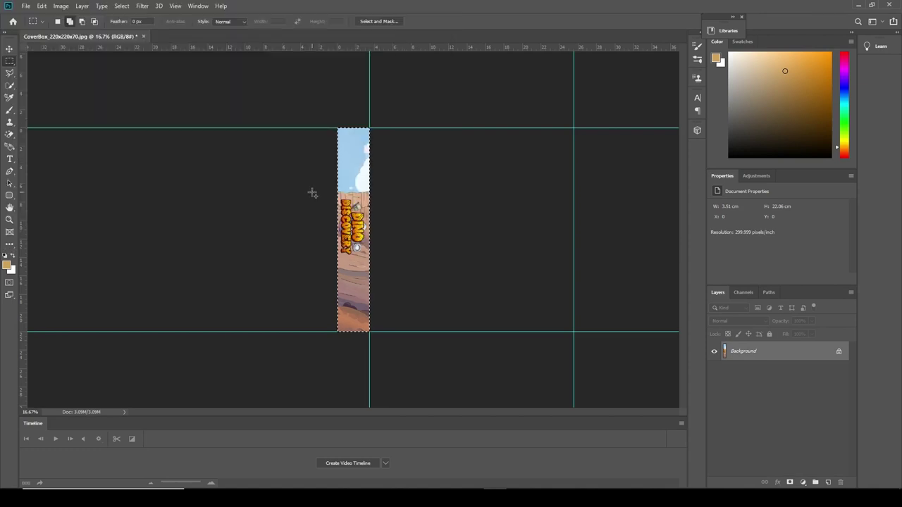
key(ctrl+z)
- Crop the cover to the right side flap strip between the guides
key(ctrl+d)
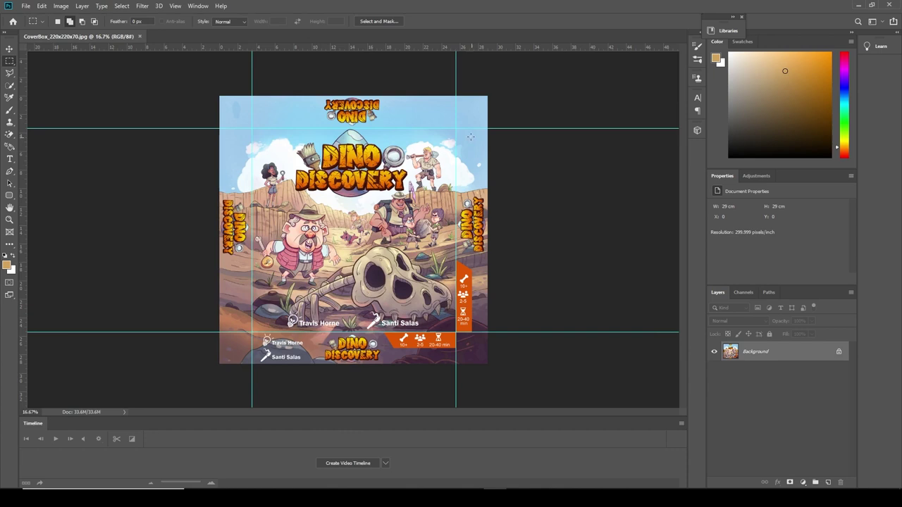
drag(455, 128, 491, 332)
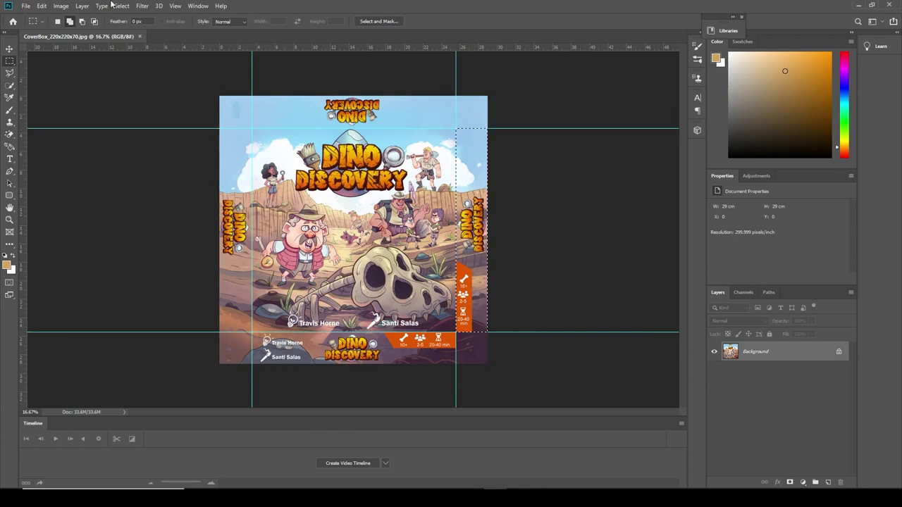
click(60, 5)
click(70, 104)
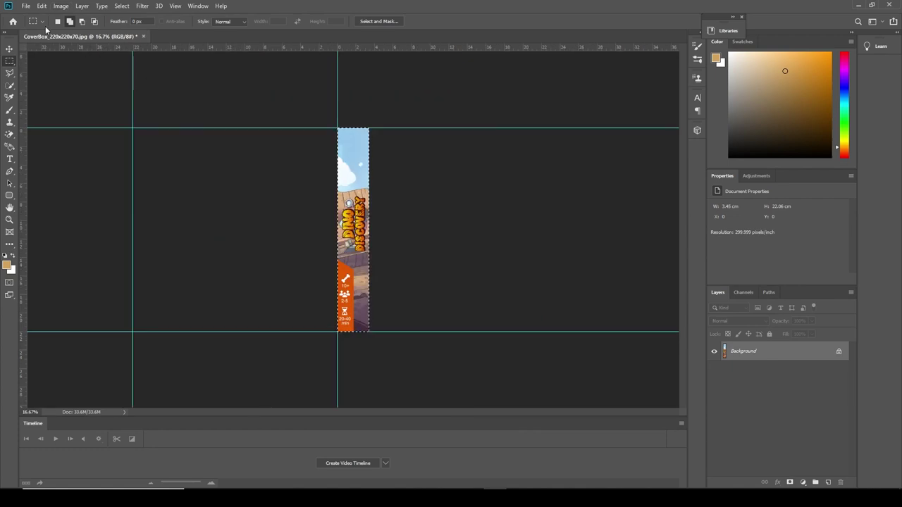
- Quick-export the cropped right flap as a PNG named Right Side
click(25, 5)
mouse_move(90, 137)
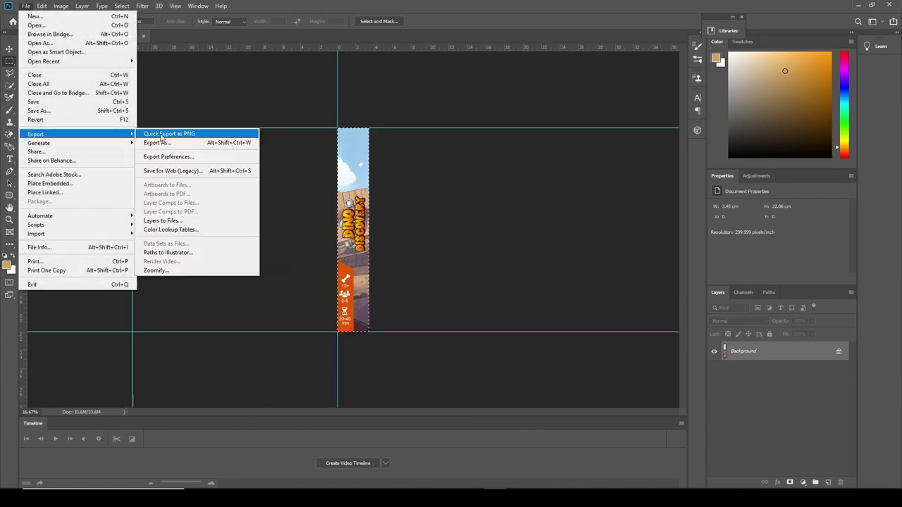
click(177, 135)
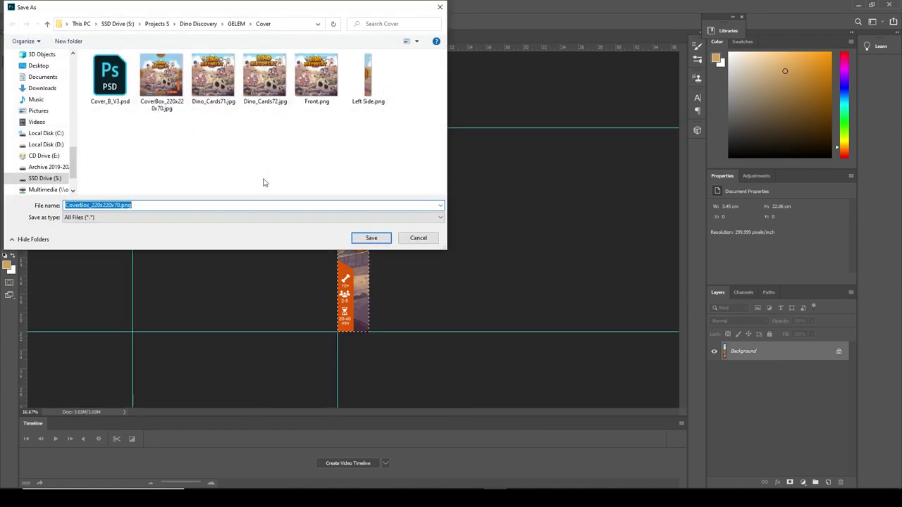
text(Right)
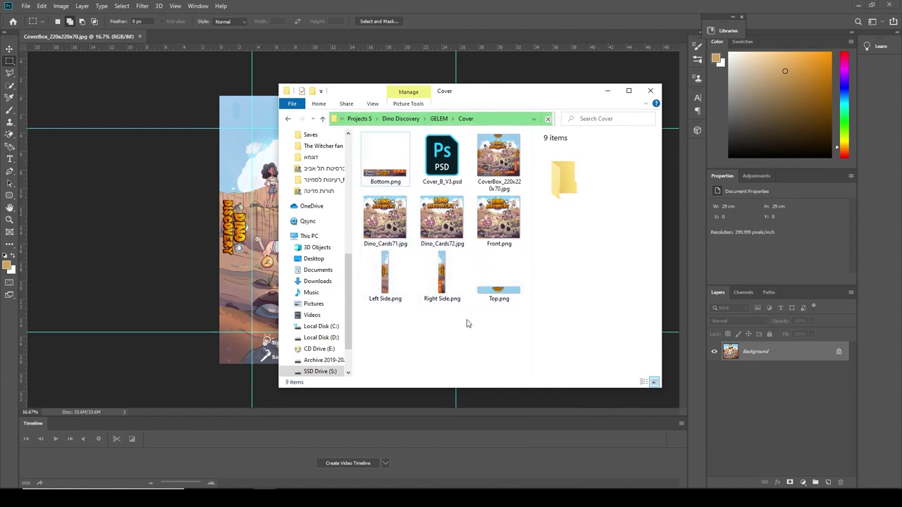
- Check the Front, Left Side, Right Side, Top and Bottom PNG exports in Explorer, then return to the Blender box
click(499, 220)
click(394, 276)
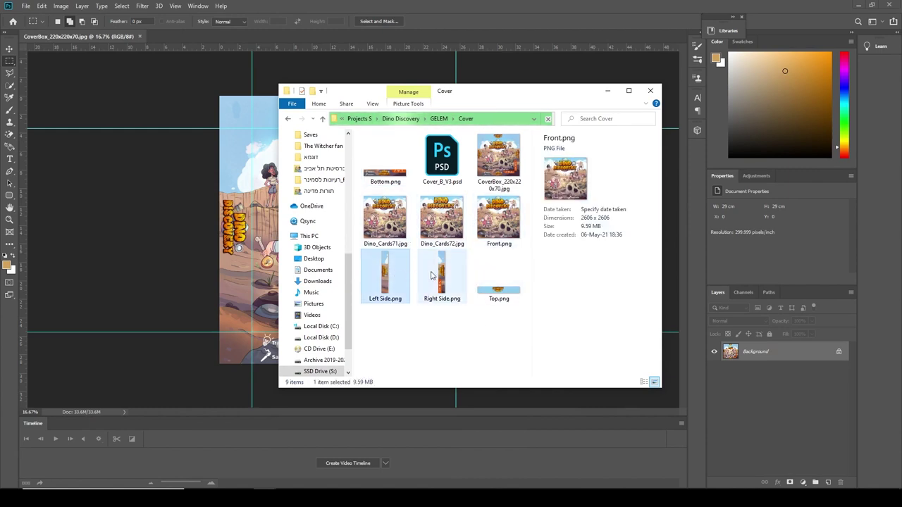
click(441, 276)
click(499, 282)
click(395, 175)
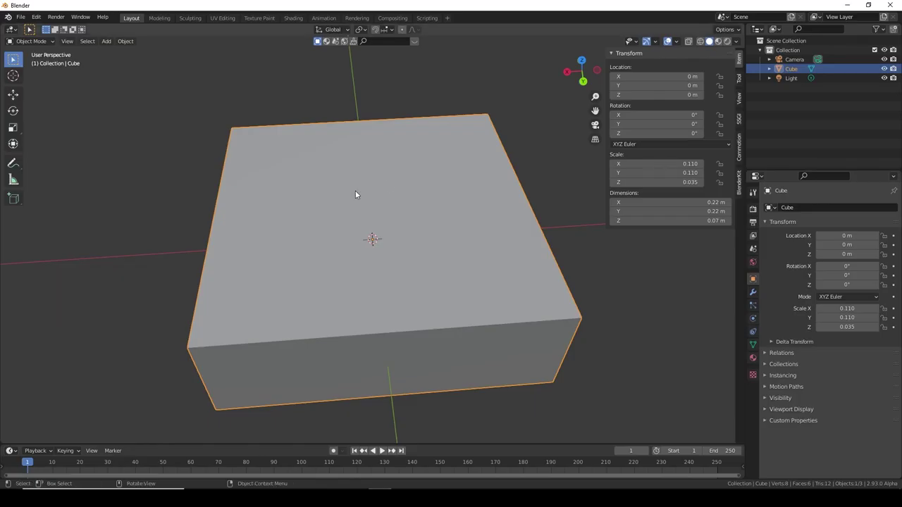
middle_drag(355, 195, 474, 209)
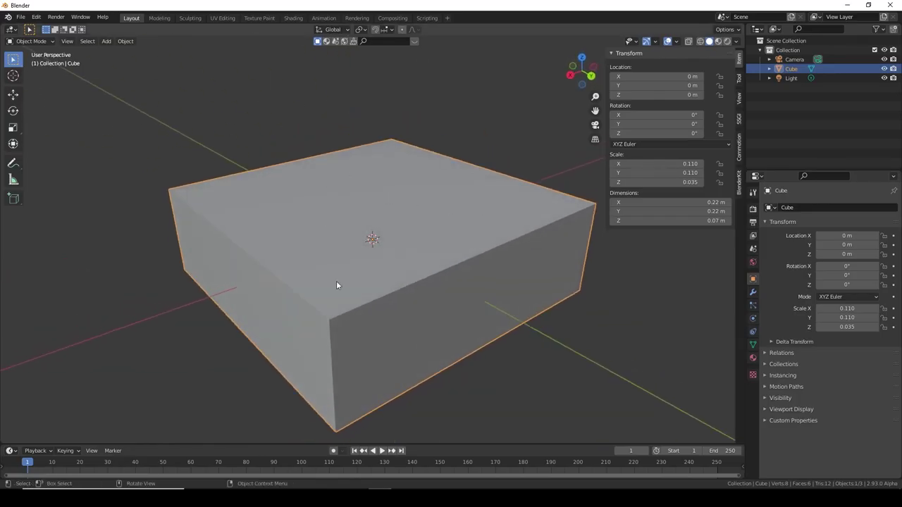
- Orbit around the box and show the Cube's material, a Principled BSDF with white base color
middle_drag(511, 267, 417, 242)
scroll(386, 238, down, 5)
scroll(385, 238, up, 2)
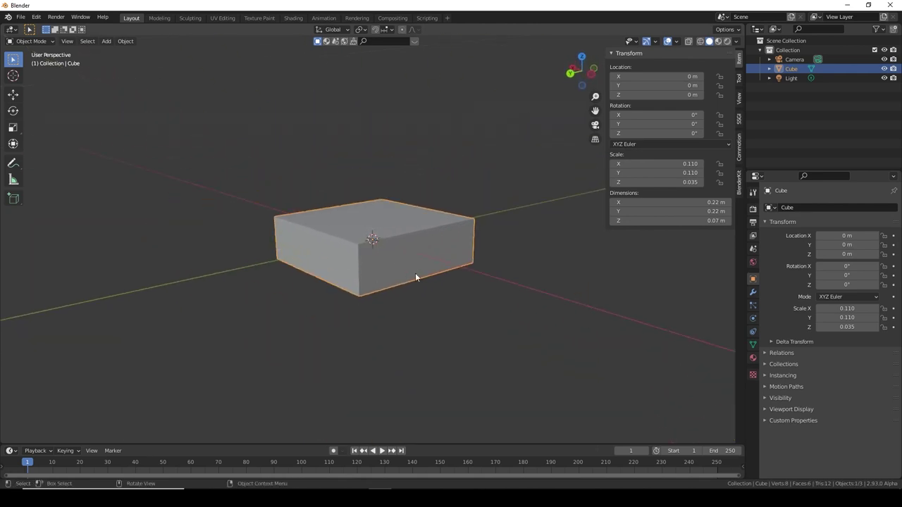
middle_drag(413, 275, 467, 278)
scroll(437, 274, up, 3)
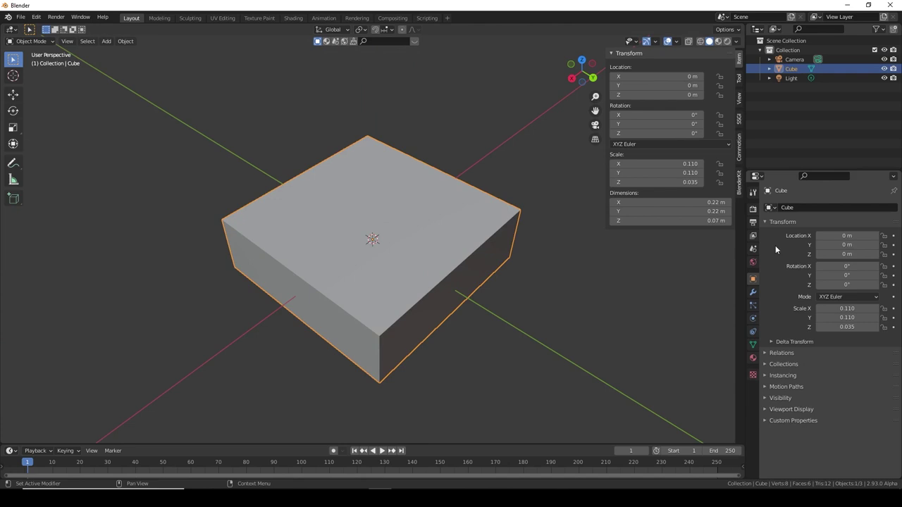
middle_drag(439, 251, 428, 262)
scroll(427, 262, up, 2)
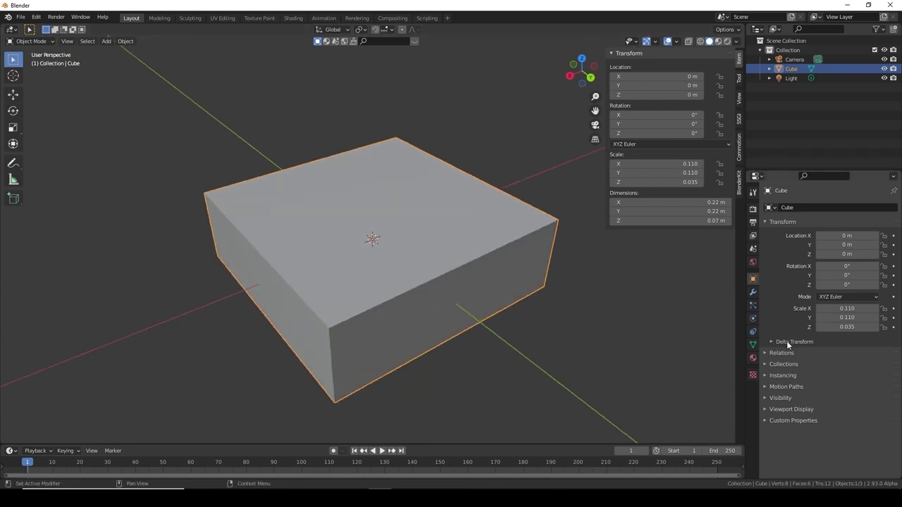
click(754, 358)
mouse_move(604, 310)
middle_down()
mouse_move(593, 306)
mouse_move(606, 310)
middle_up()
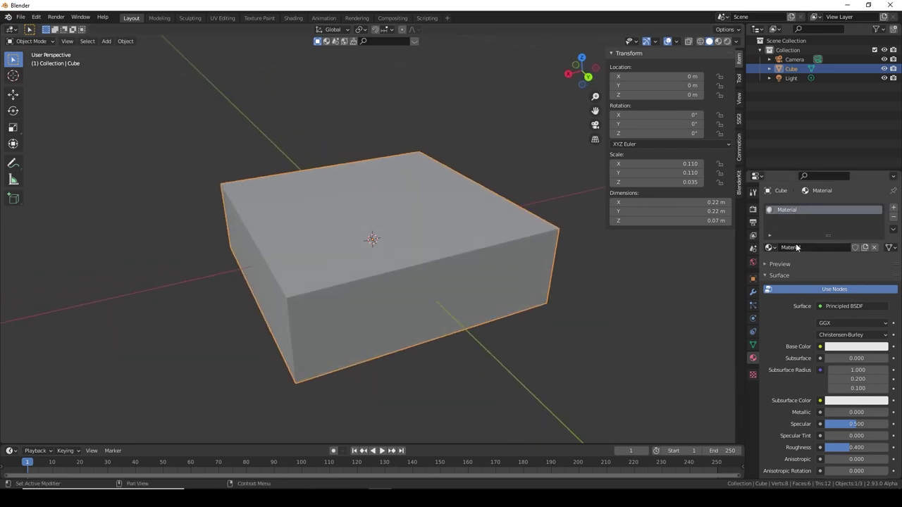
middle_drag(373, 235, 351, 248)
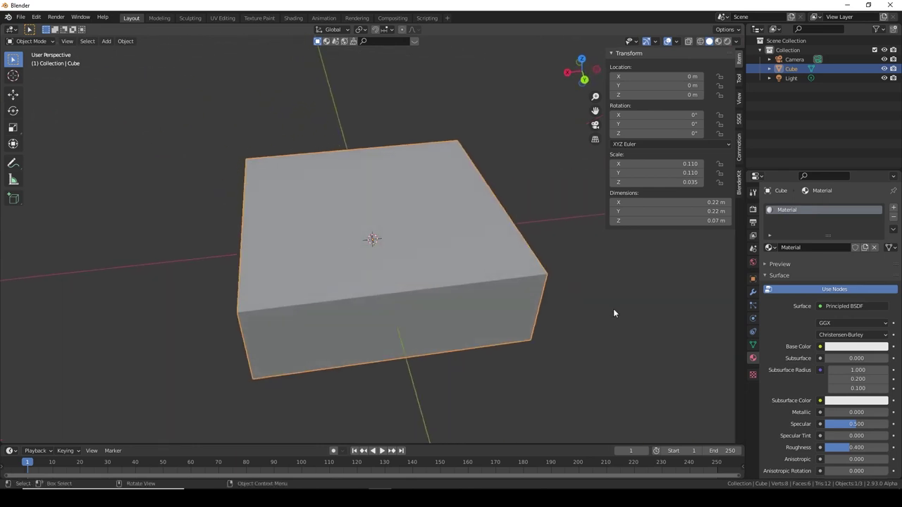
scroll(775, 317, down, 1)
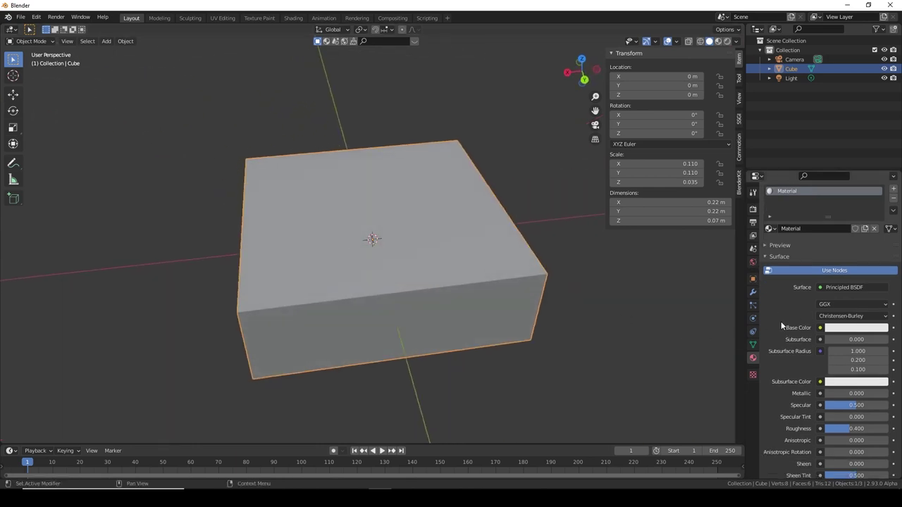
- Drive the material's Base Color with an Image Texture loaded from Front.png in the Cover folder
click(820, 328)
click(820, 329)
click(821, 329)
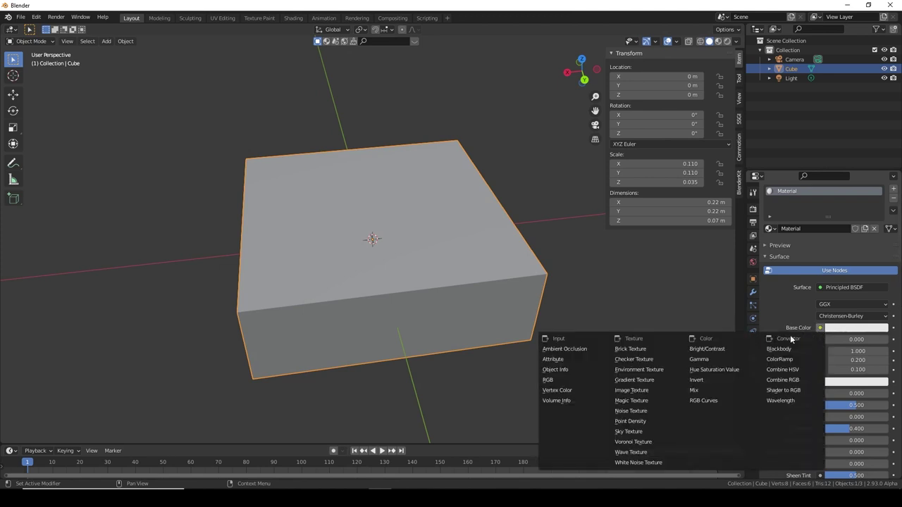
click(627, 392)
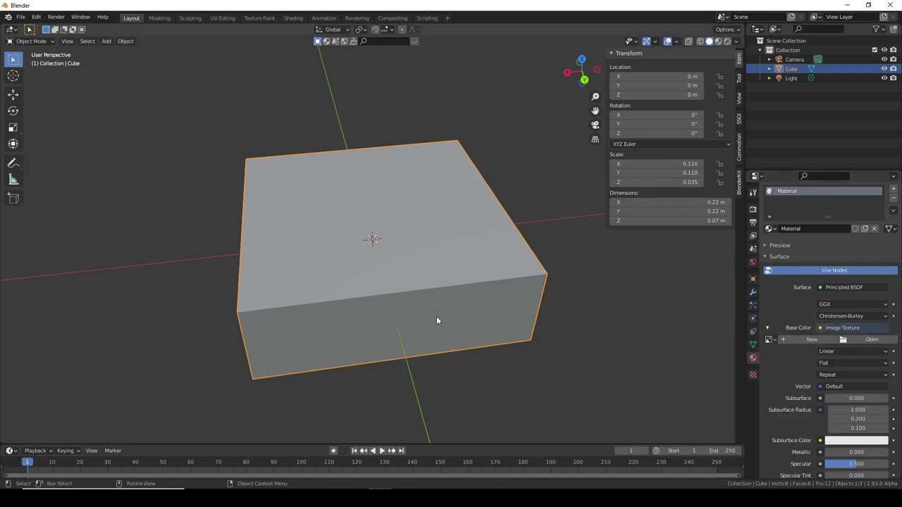
click(863, 340)
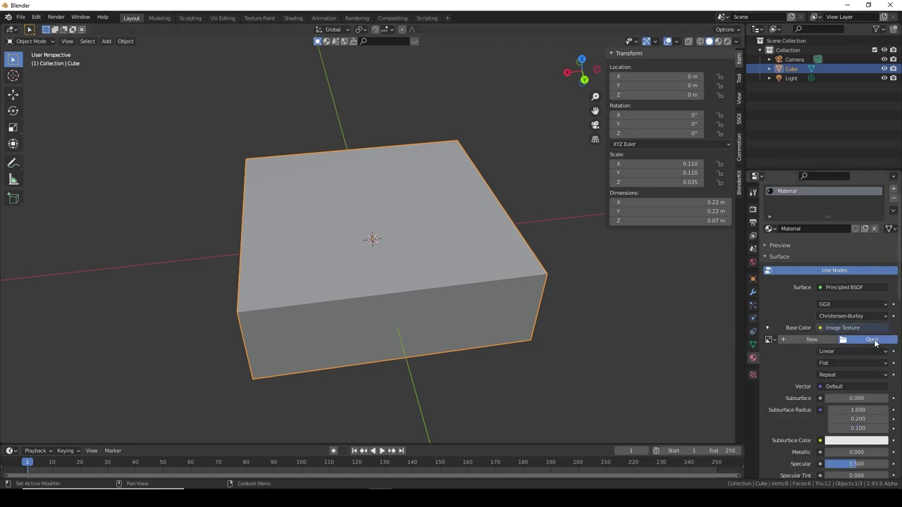
click(237, 357)
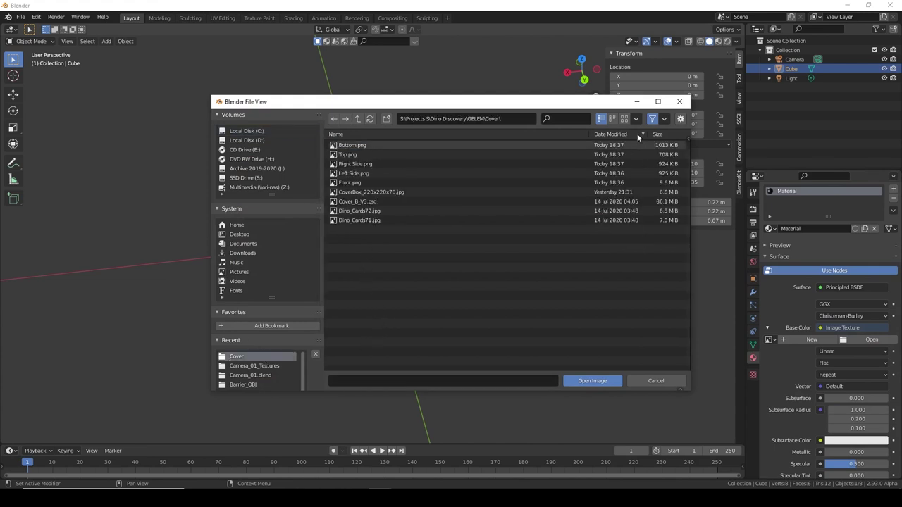
click(624, 119)
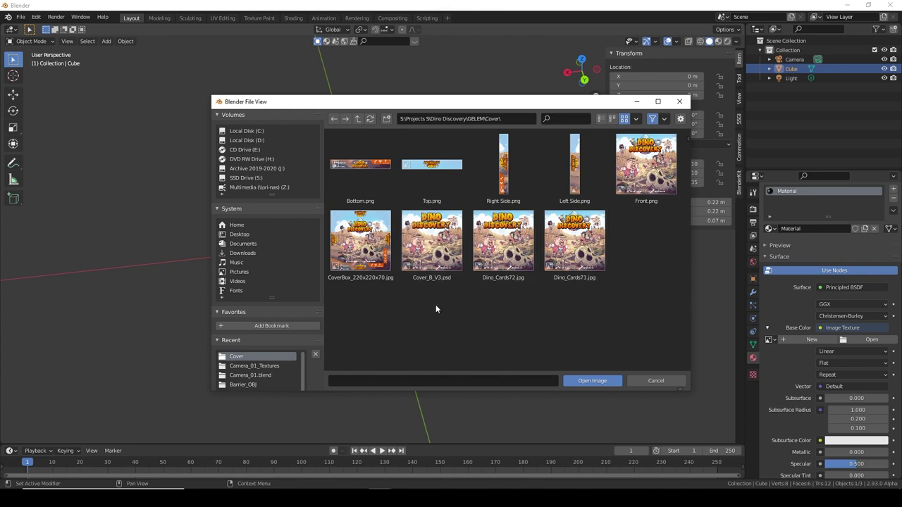
click(640, 173)
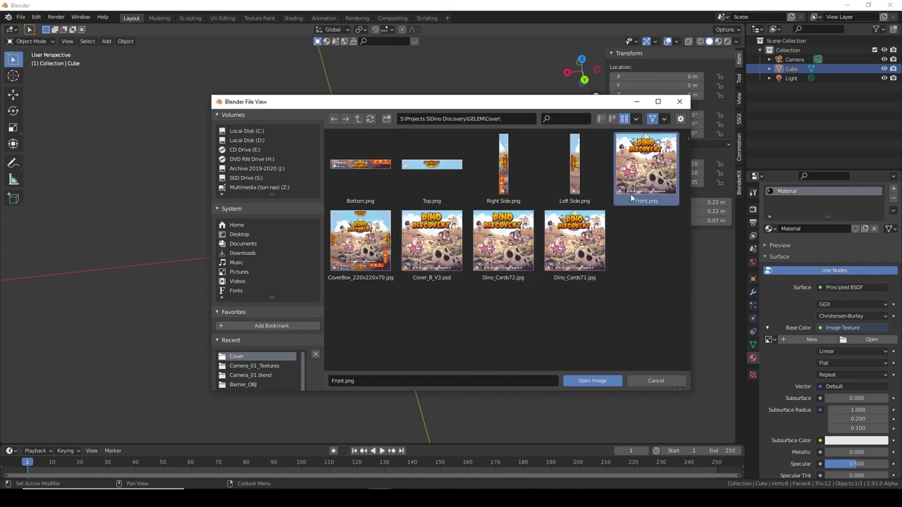
click(582, 380)
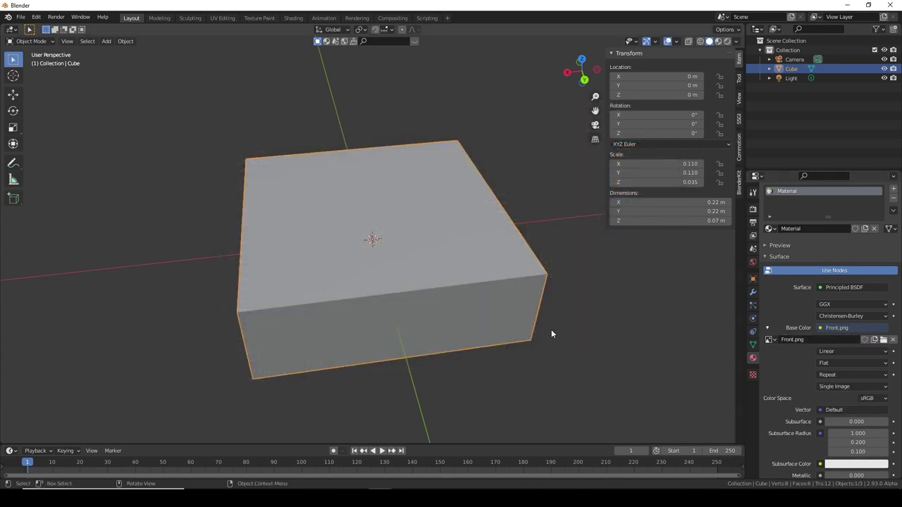
middle_drag(560, 311, 423, 316)
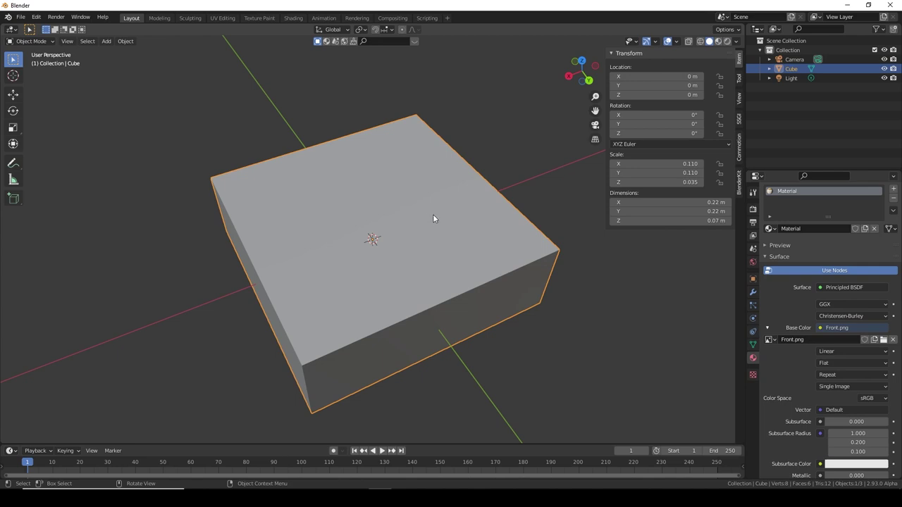
click(700, 41)
mouse_move(493, 212)
middle_down()
mouse_move(443, 252)
mouse_move(438, 209)
mouse_move(399, 244)
mouse_move(447, 230)
mouse_move(423, 238)
middle_up()
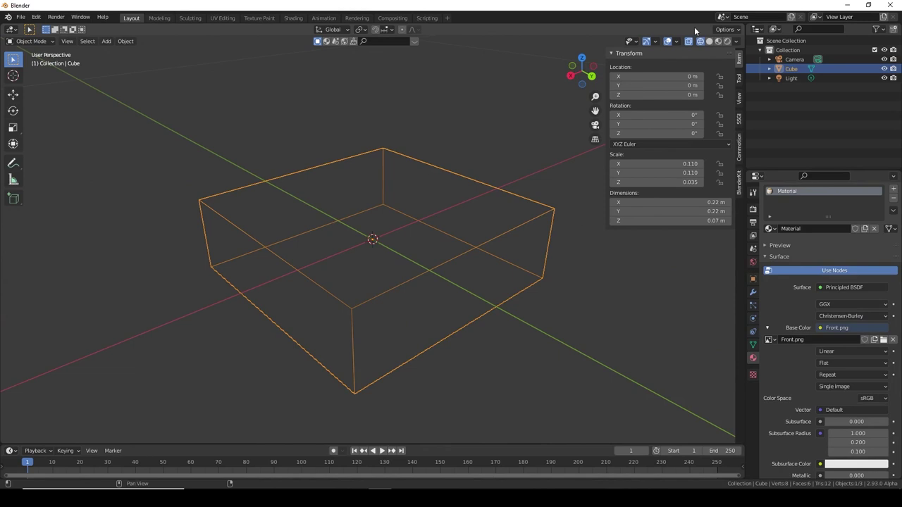
click(706, 41)
mouse_move(451, 204)
middle_down()
mouse_move(390, 214)
mouse_move(378, 177)
mouse_move(447, 202)
mouse_move(418, 200)
middle_up()
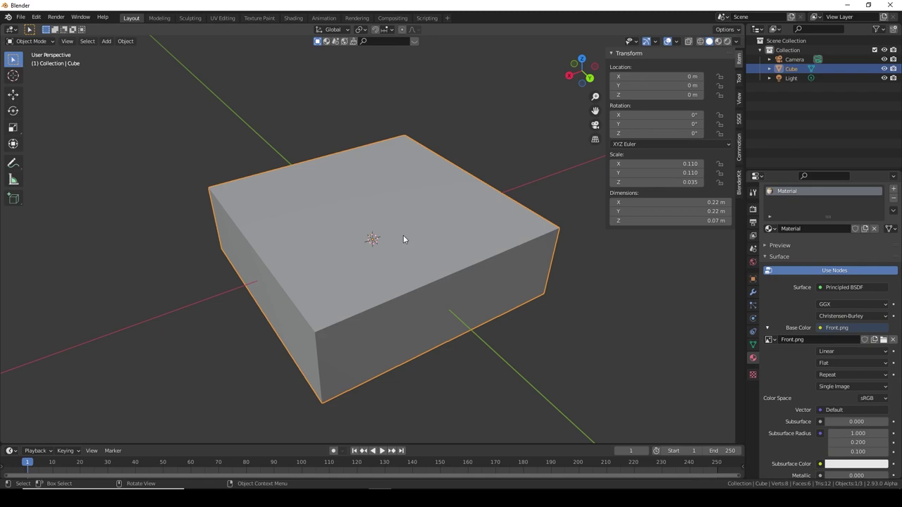
- Switch the viewport to Material Preview to see the Front.png artwork on the box
click(717, 43)
mouse_move(501, 209)
middle_down()
mouse_move(479, 220)
mouse_move(428, 287)
mouse_move(354, 240)
mouse_move(349, 254)
mouse_move(332, 233)
mouse_move(408, 191)
mouse_move(396, 224)
mouse_move(416, 239)
middle_up()
click(728, 43)
scroll(417, 238, down, 6)
middle_drag(473, 262, 503, 255)
scroll(458, 250, down, 6)
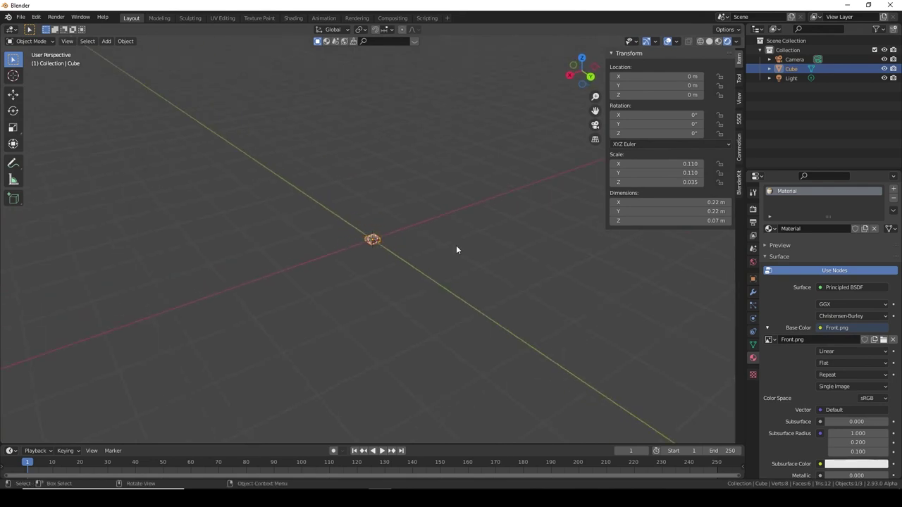
scroll(456, 250, down, 3)
- Select the light, toggle its viewport visibility off and back on, and inspect the textured box
click(315, 167)
scroll(335, 205, up, 6)
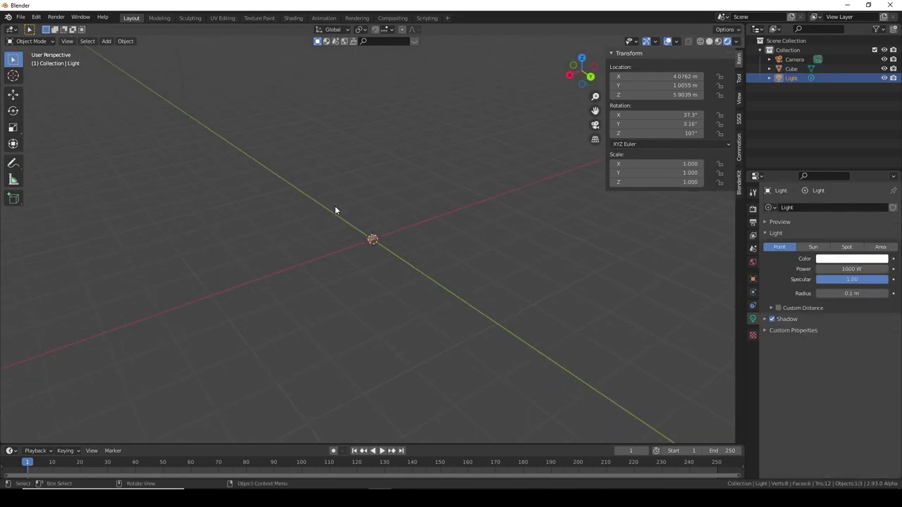
scroll(324, 201, up, 4)
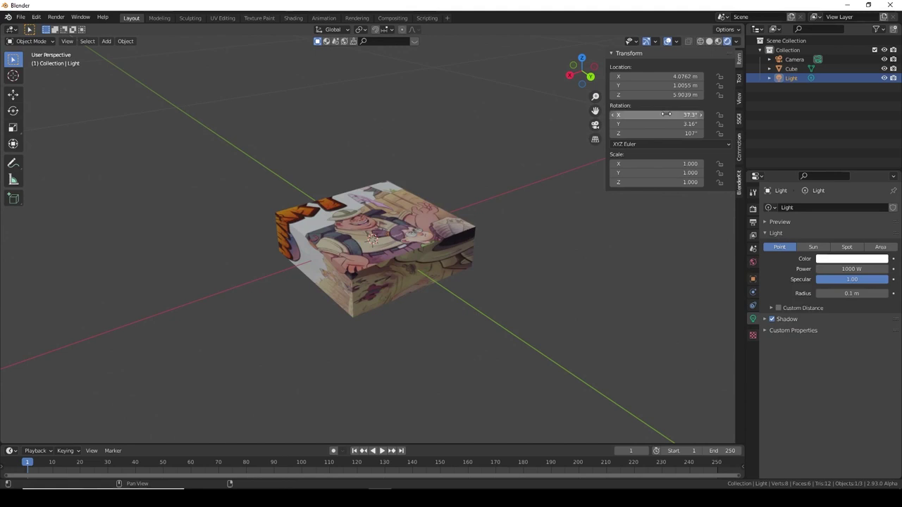
click(885, 78)
click(884, 79)
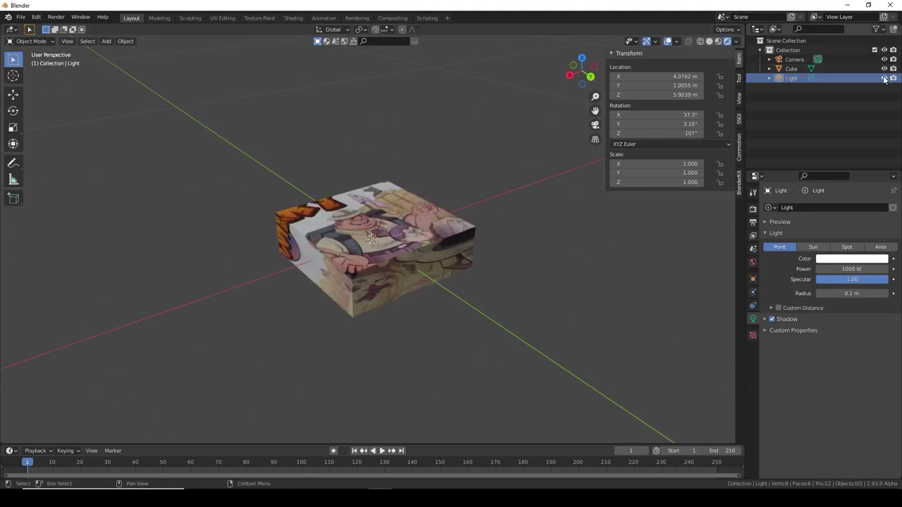
click(884, 78)
click(884, 79)
mouse_move(582, 70)
mouse_down()
mouse_move(517, 107)
mouse_move(586, 74)
mouse_up()
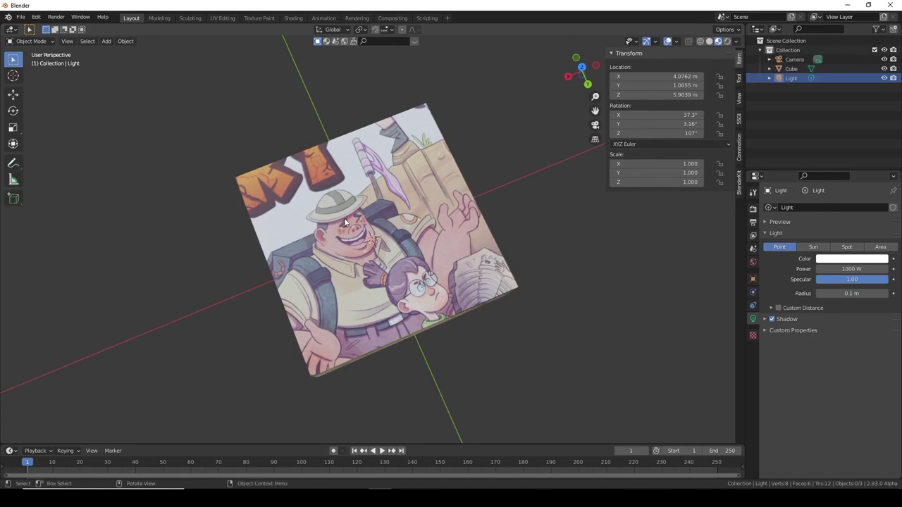
middle_drag(344, 217, 310, 303)
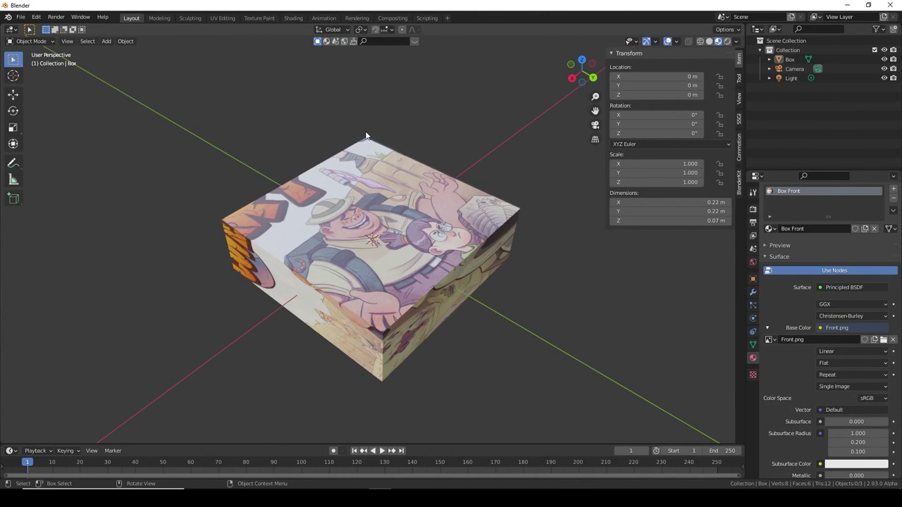
mouse_move(353, 387)
middle_down()
mouse_move(370, 283)
mouse_move(348, 313)
mouse_move(374, 389)
mouse_move(370, 415)
mouse_move(369, 383)
middle_up()
middle_drag(512, 317, 345, 289)
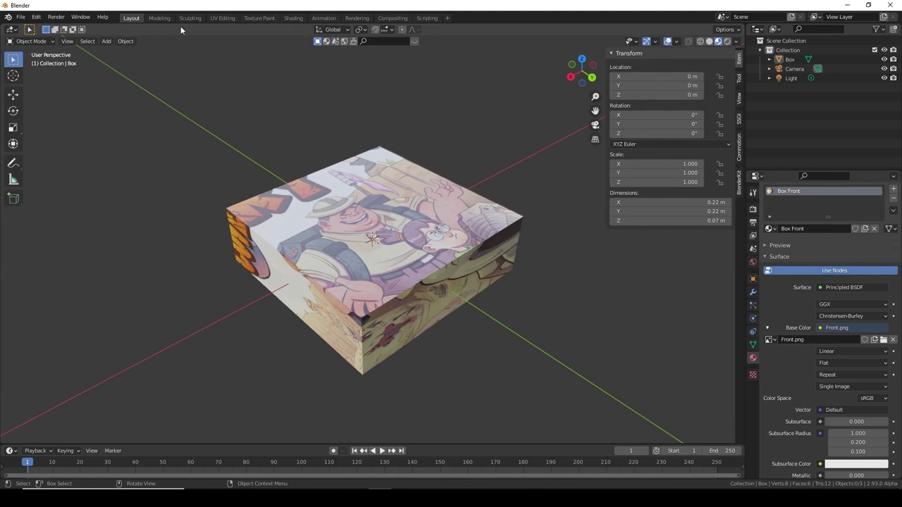
- Switch to the Shading workspace and frame the Box Front node tree
click(289, 19)
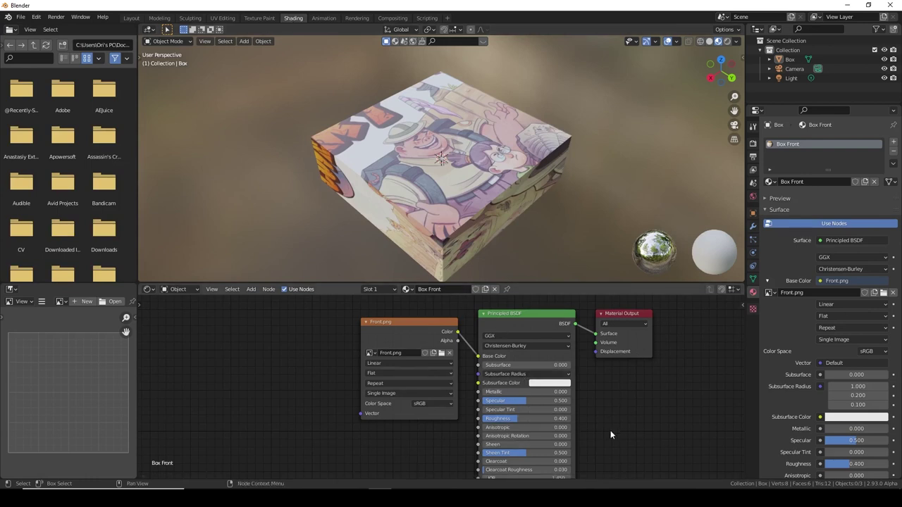
middle_drag(610, 432, 597, 401)
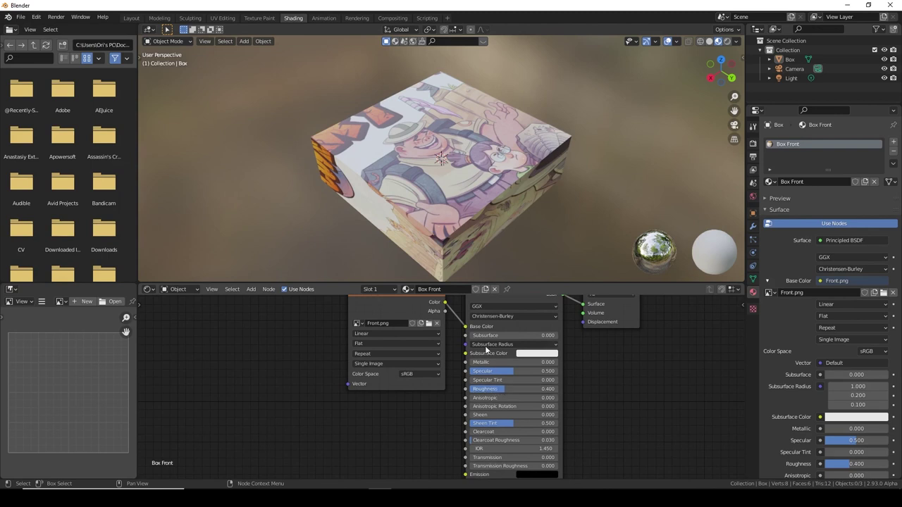
middle_drag(491, 342, 502, 374)
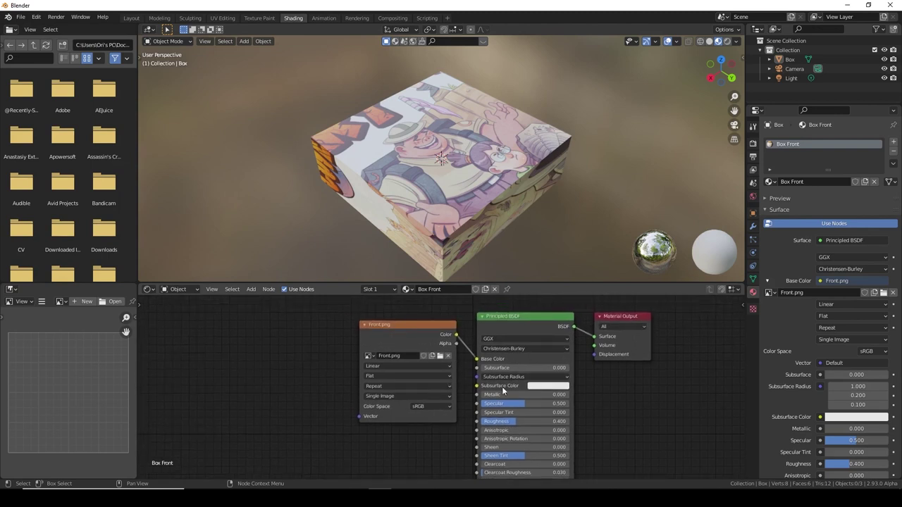
mouse_move(650, 412)
middle_down()
mouse_move(573, 356)
mouse_move(600, 357)
mouse_move(662, 426)
middle_up()
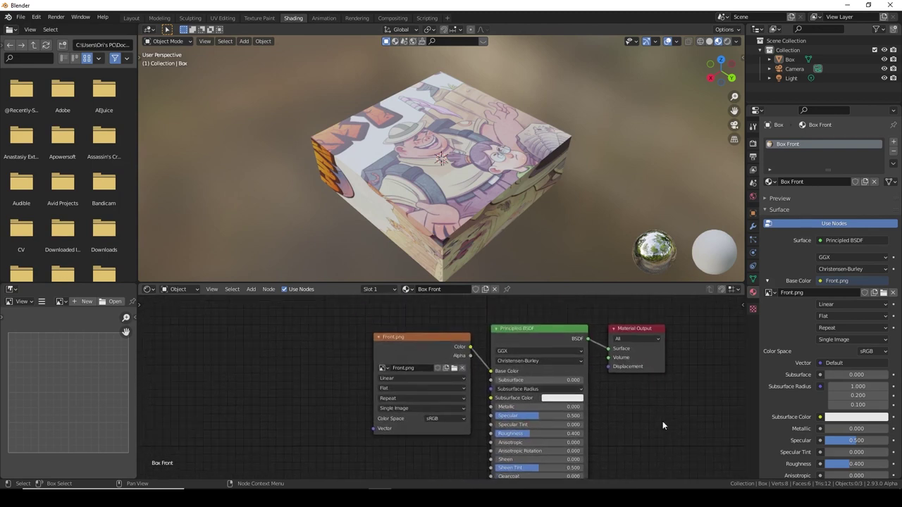
middle_drag(326, 344, 368, 331)
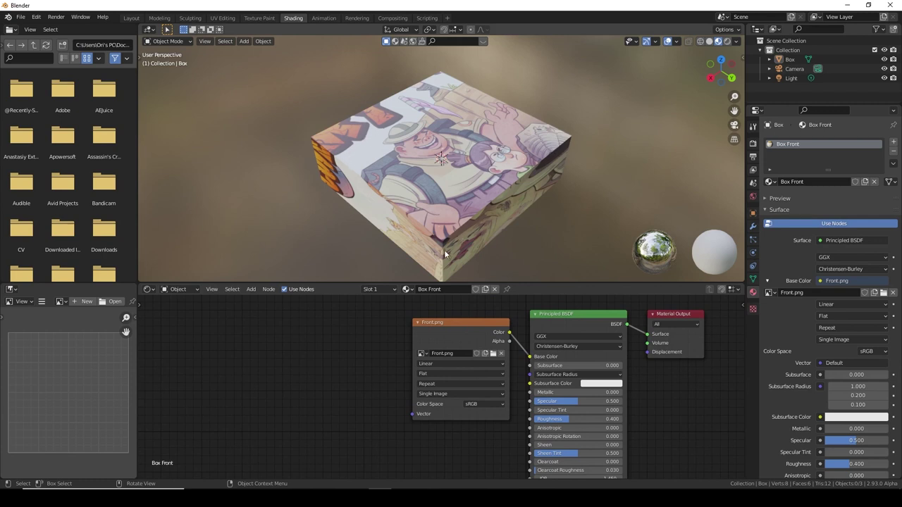
middle_drag(382, 357, 456, 335)
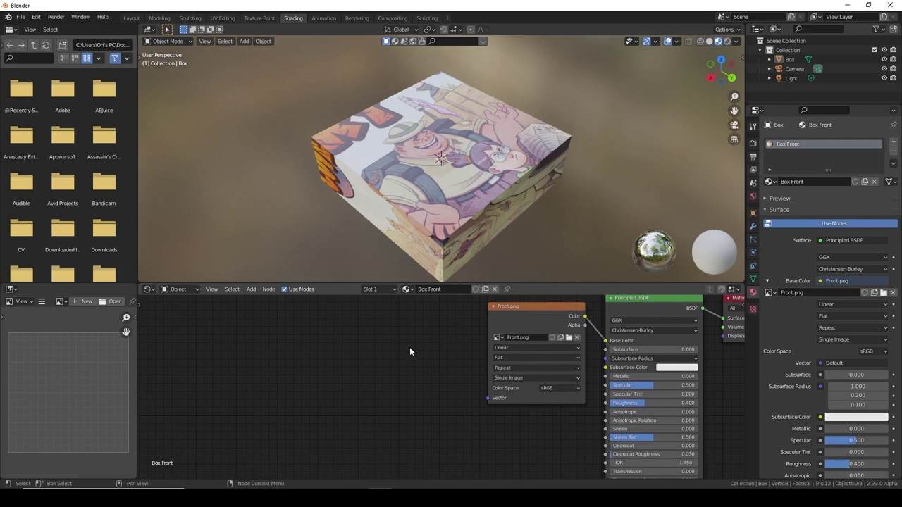
key(shift+a)
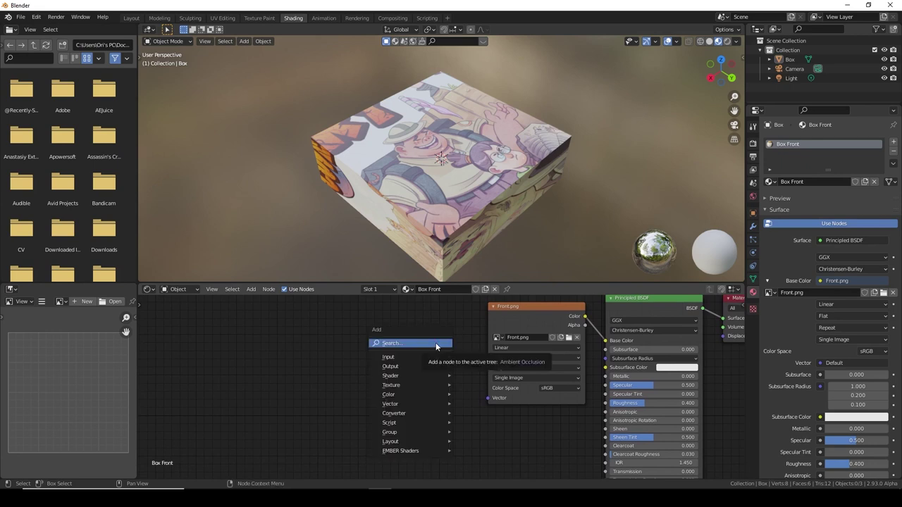
- Add a Mapping node left of Front.png and connect it to the texture's Vector input
click(436, 346)
text(mapp)
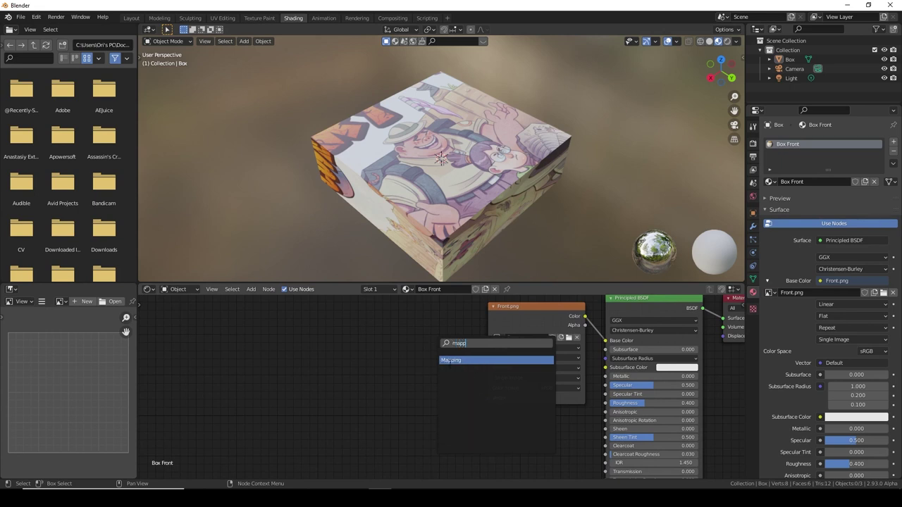
click(449, 360)
click(409, 335)
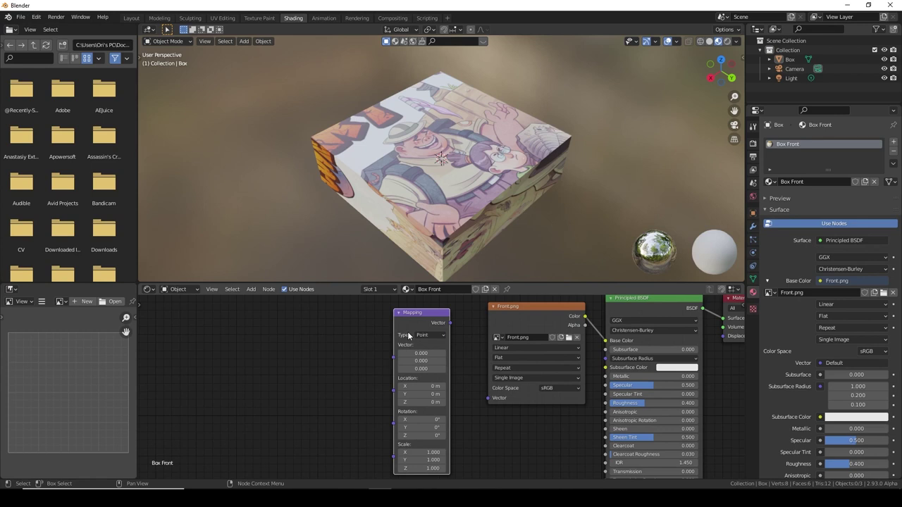
middle_drag(354, 341, 357, 339)
drag(451, 321, 492, 395)
middle_drag(357, 341, 422, 341)
- Add a Texture Coordinate node and feed its Generated output into Mapping's Vector input
key(shift+a)
click(440, 335)
text(t)
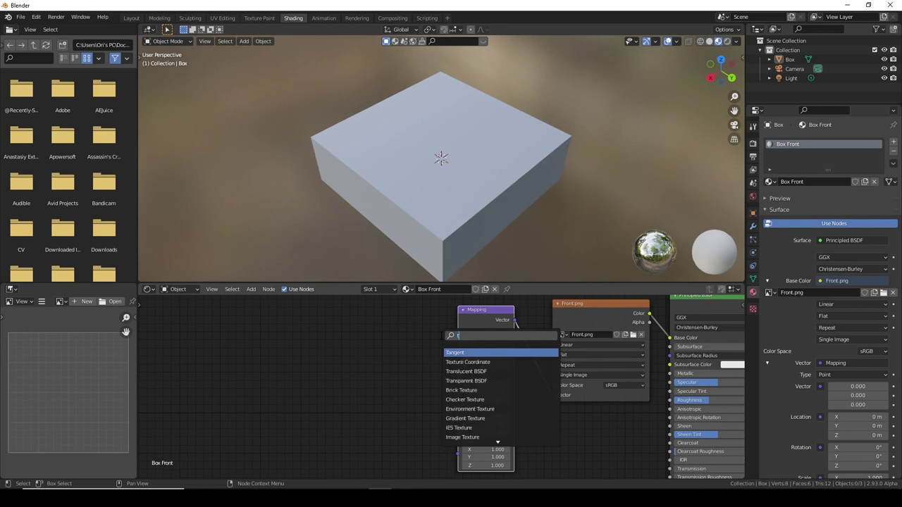
text(extu)
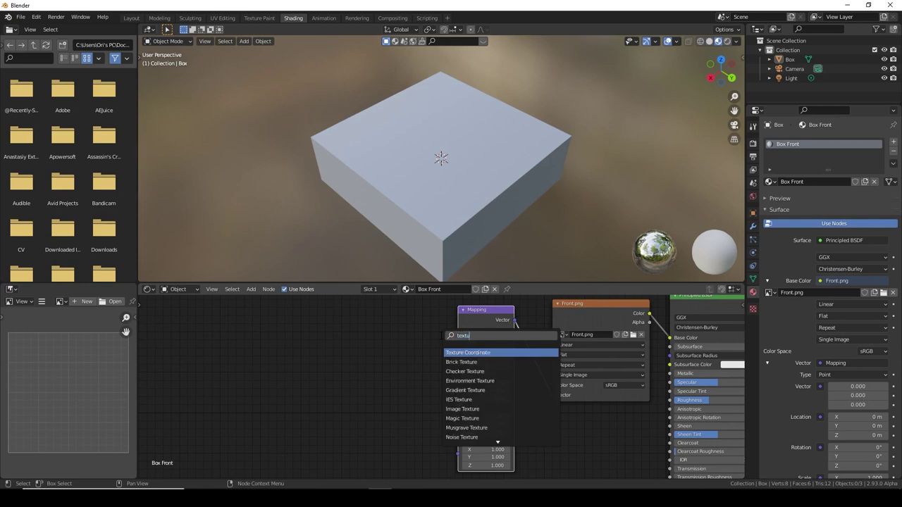
click(466, 352)
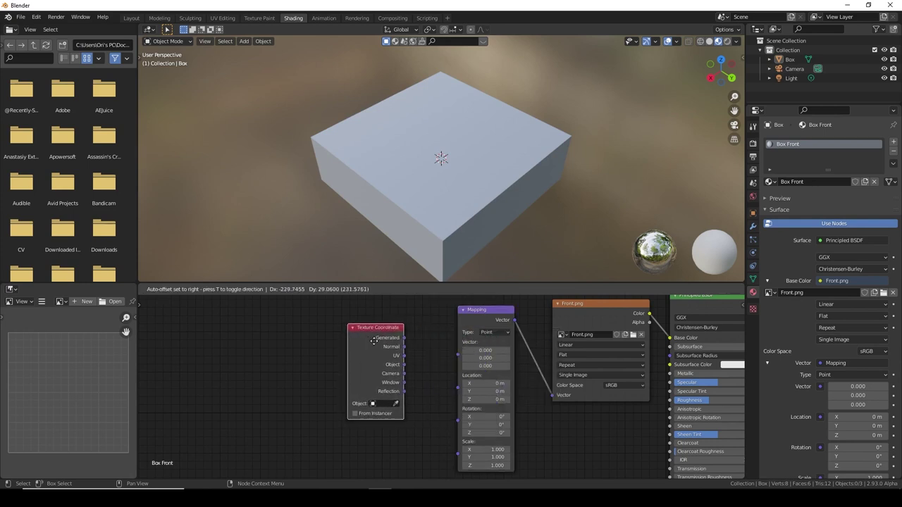
click(397, 347)
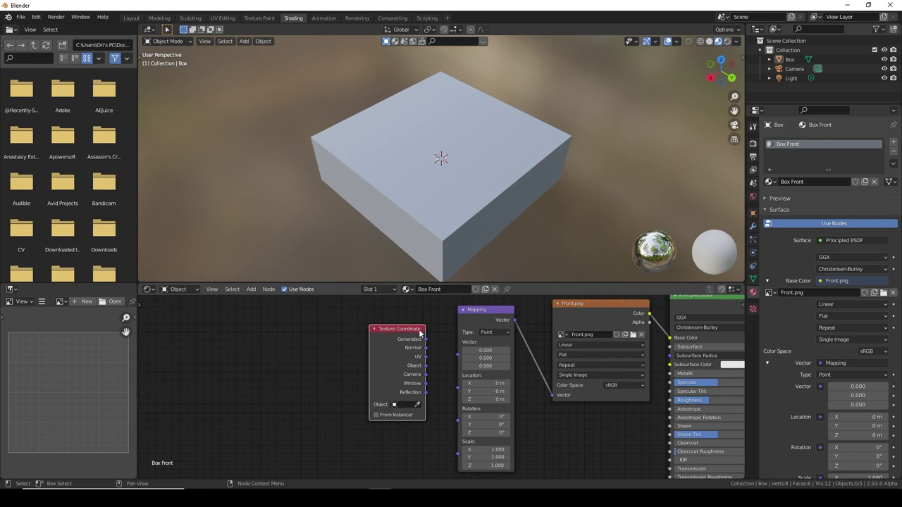
drag(425, 339, 456, 362)
middle_drag(412, 226, 575, 181)
middle_drag(479, 121, 457, 151)
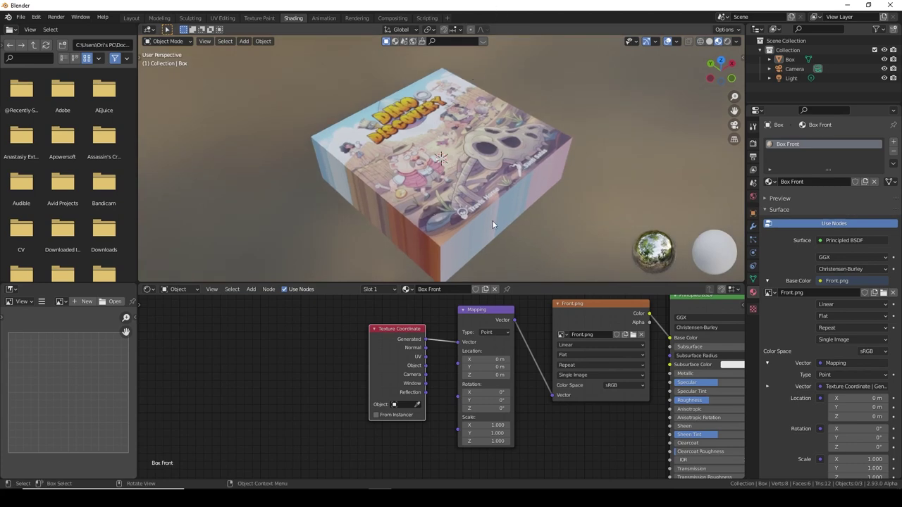
mouse_move(492, 220)
middle_down()
mouse_move(464, 175)
mouse_move(459, 137)
mouse_move(486, 194)
mouse_move(493, 135)
mouse_move(478, 99)
mouse_move(588, 204)
mouse_move(592, 158)
mouse_move(474, 280)
mouse_move(484, 204)
middle_up()
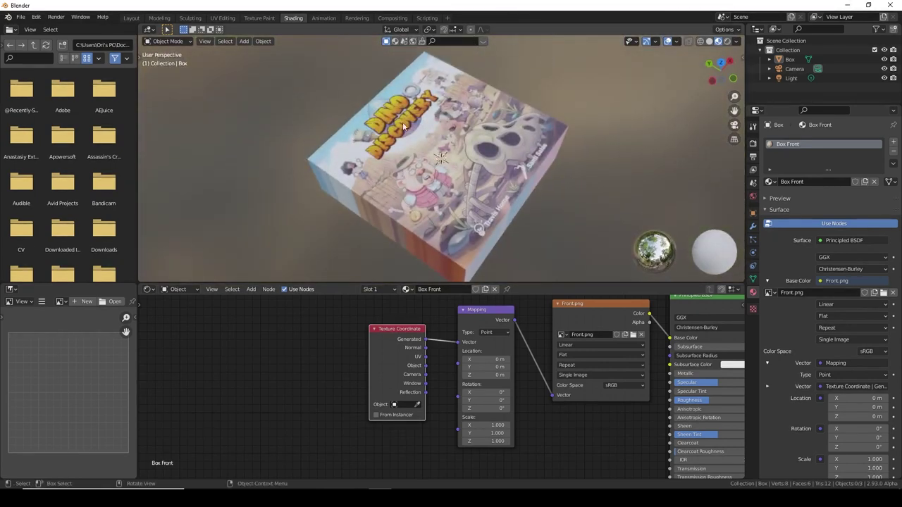
middle_drag(559, 118, 515, 130)
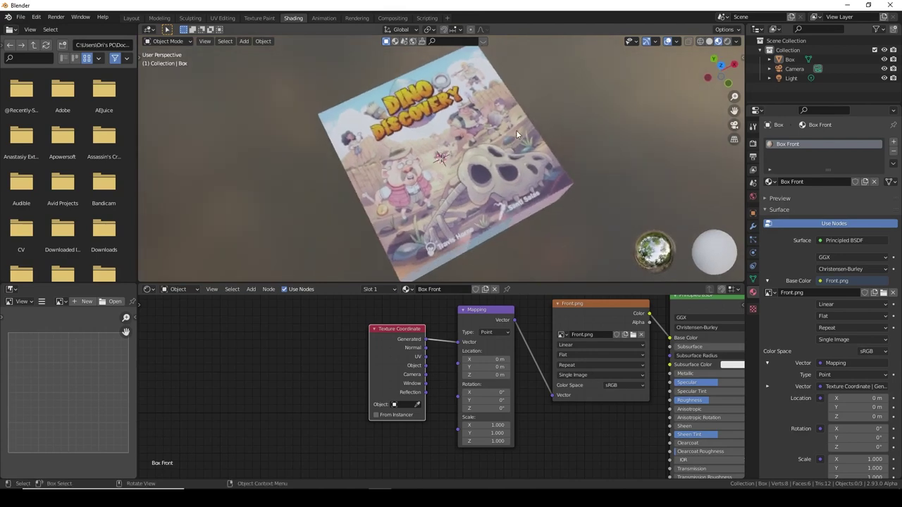
middle_drag(372, 182, 458, 162)
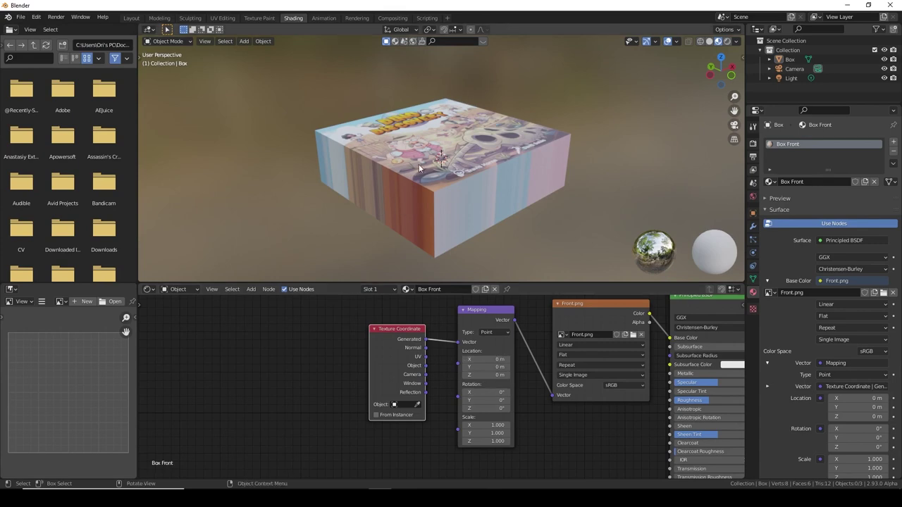
middle_drag(538, 171, 486, 184)
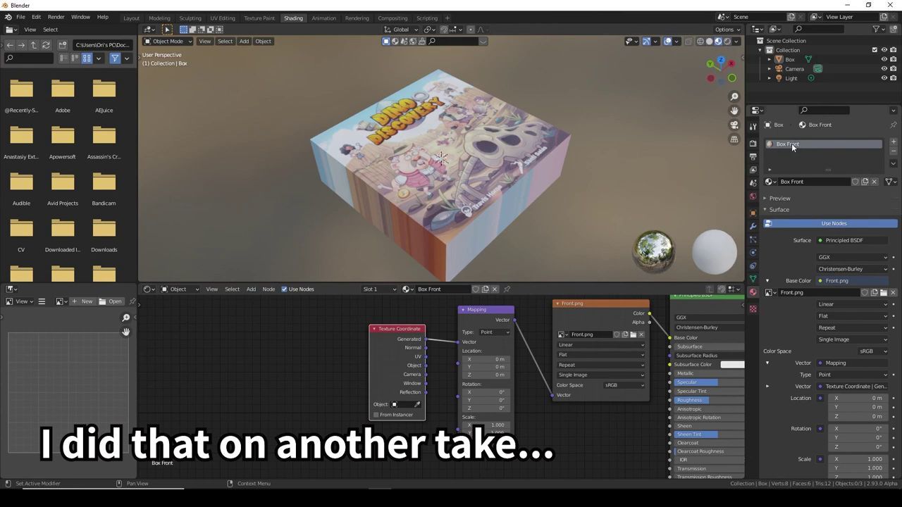
- Add a second material slot with a new material named Left Side
click(891, 143)
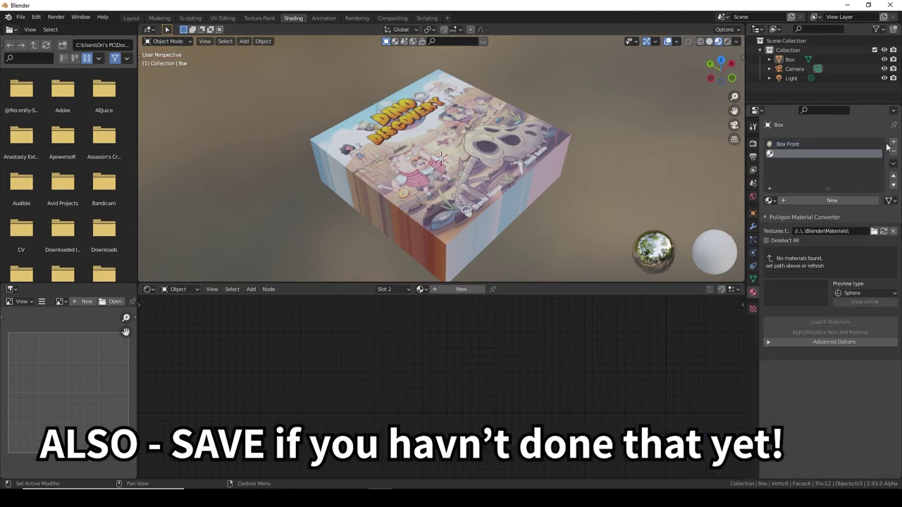
click(827, 201)
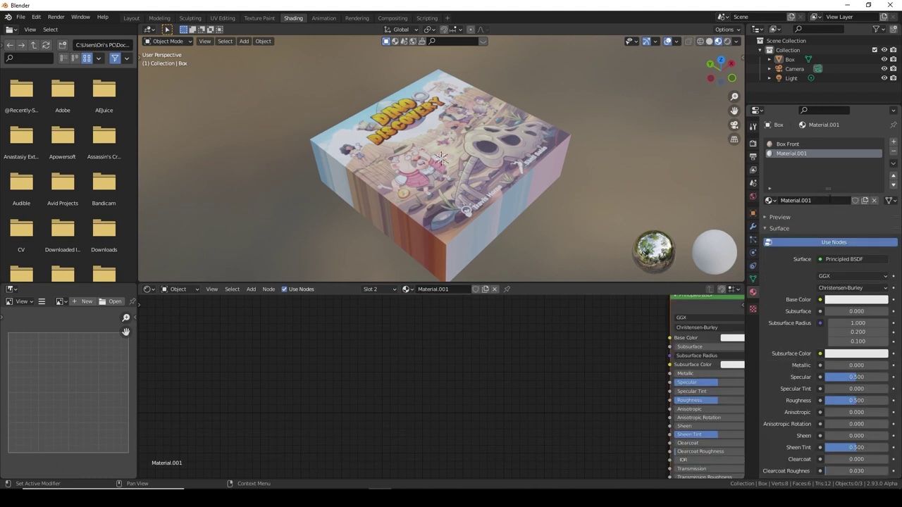
text(L)
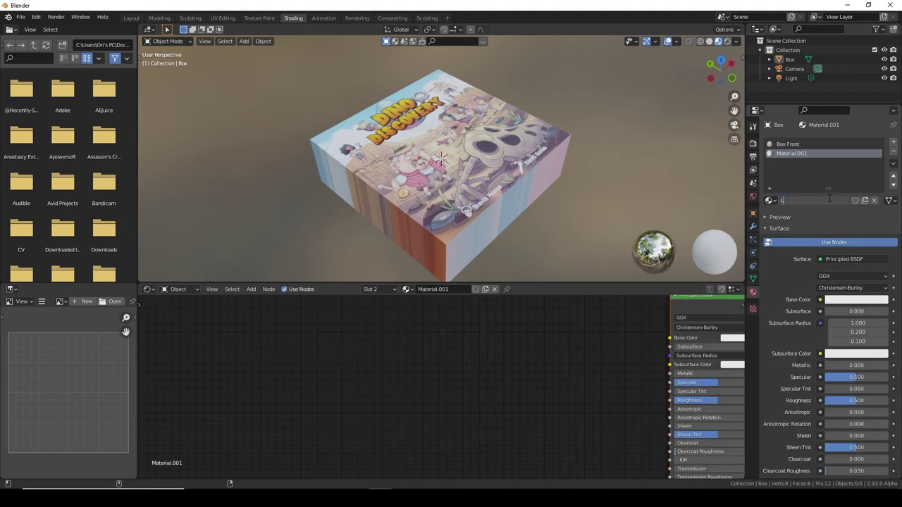
text(eft Side)
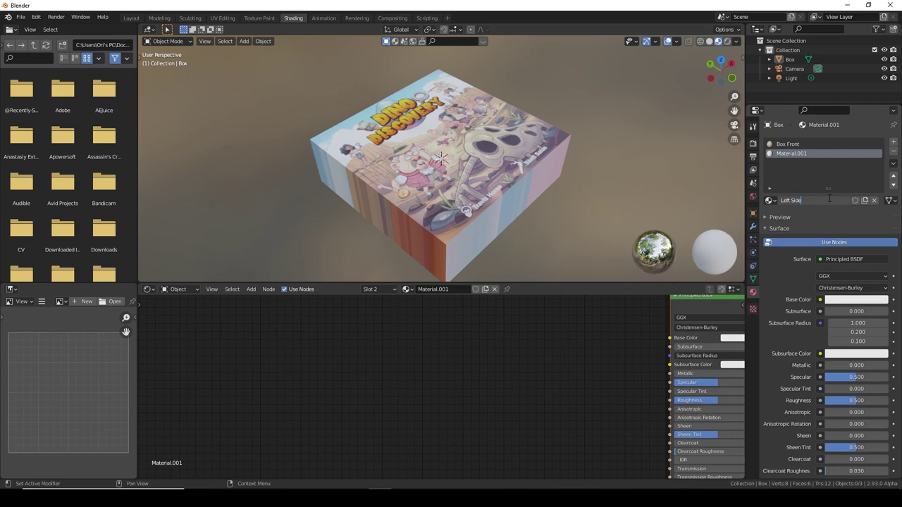
key(Return)
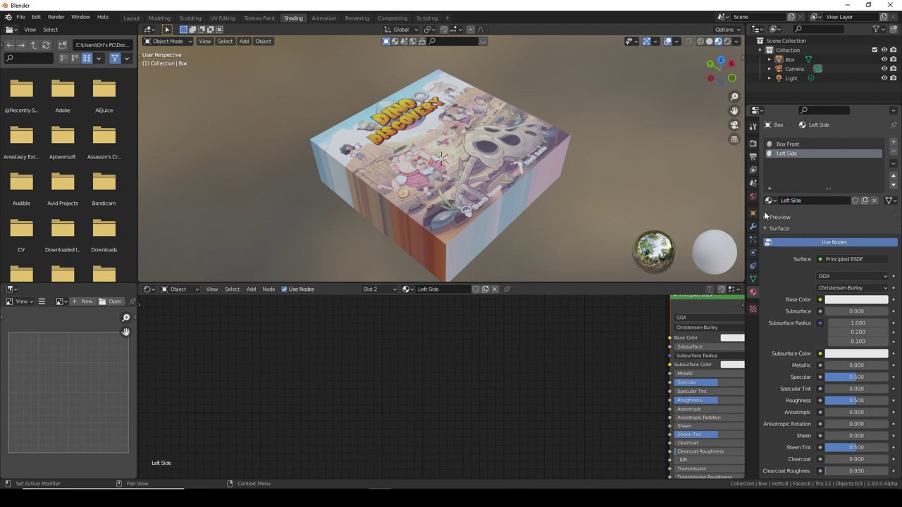
- Set Left Side's Base Color to an Image Texture loaded from Left Side.png
middle_drag(578, 315, 511, 324)
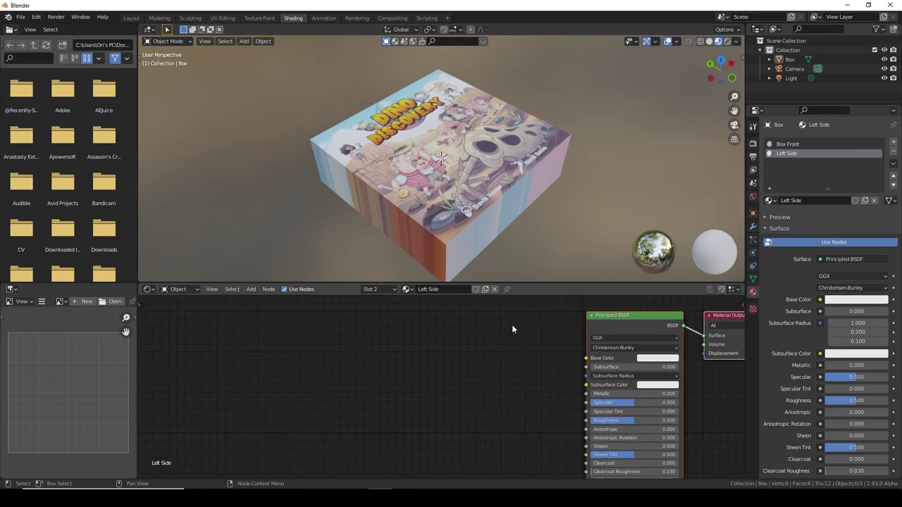
click(819, 300)
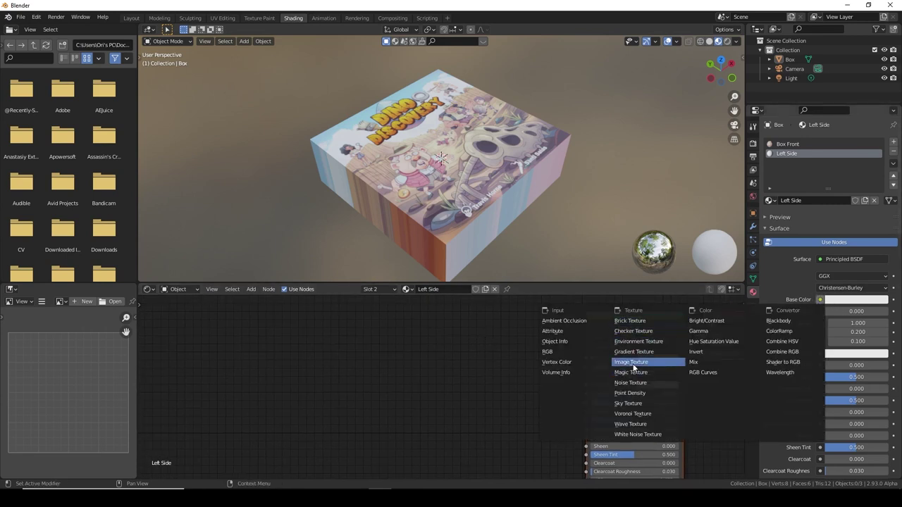
click(633, 363)
click(870, 311)
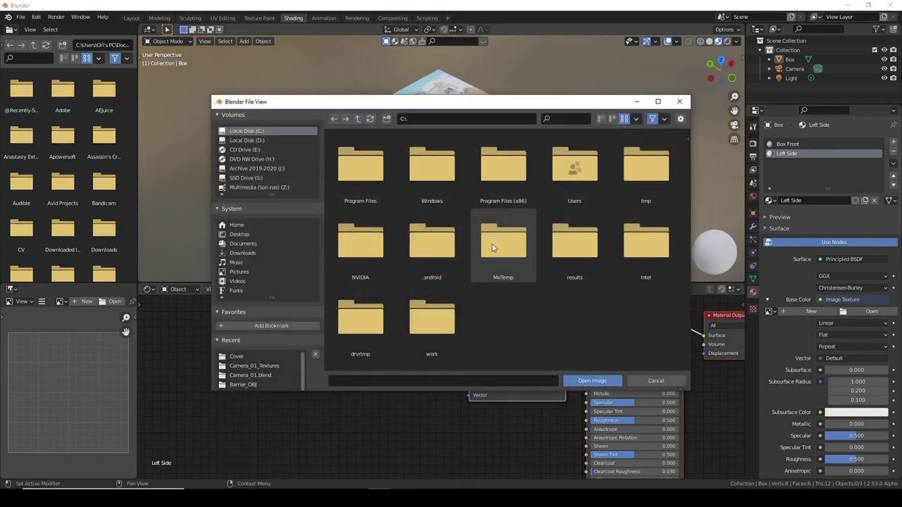
click(236, 356)
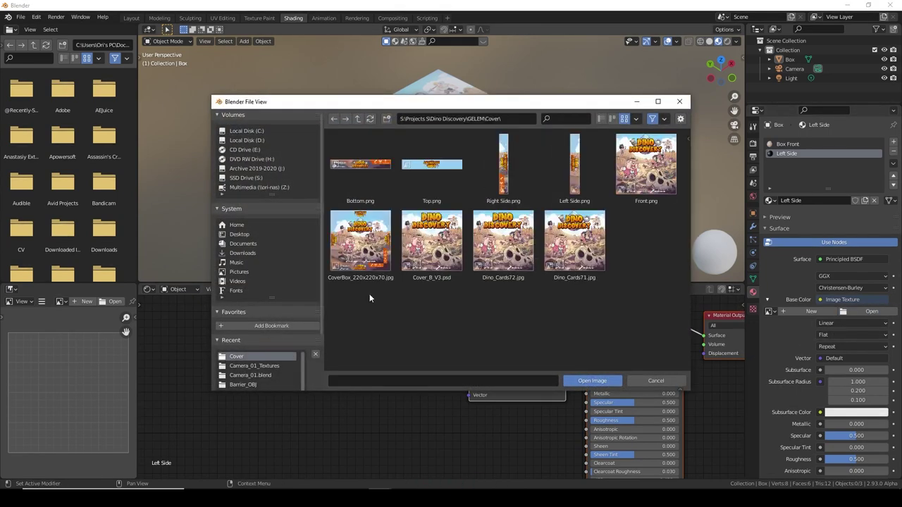
double_click(571, 186)
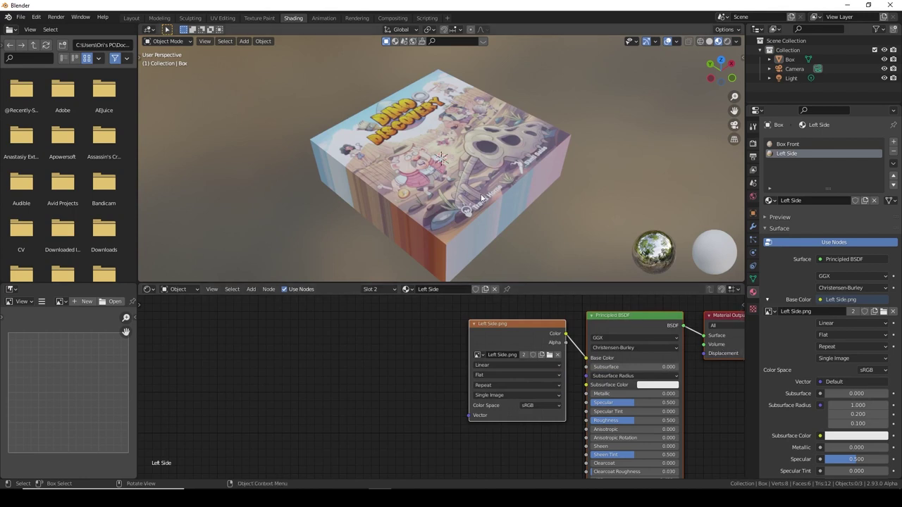
middle_drag(384, 122, 455, 166)
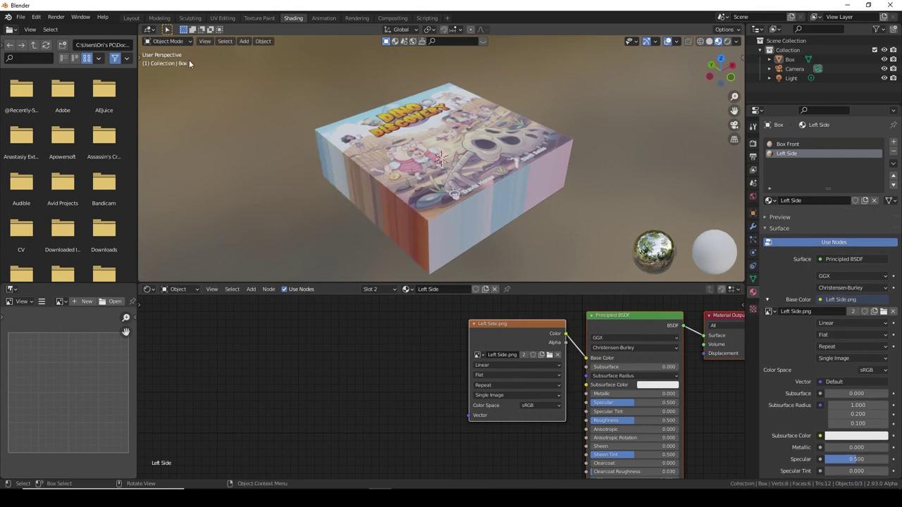
- In Edit Mode, assign the Left Side material to one side face, then return to Object Mode
click(184, 40)
click(167, 63)
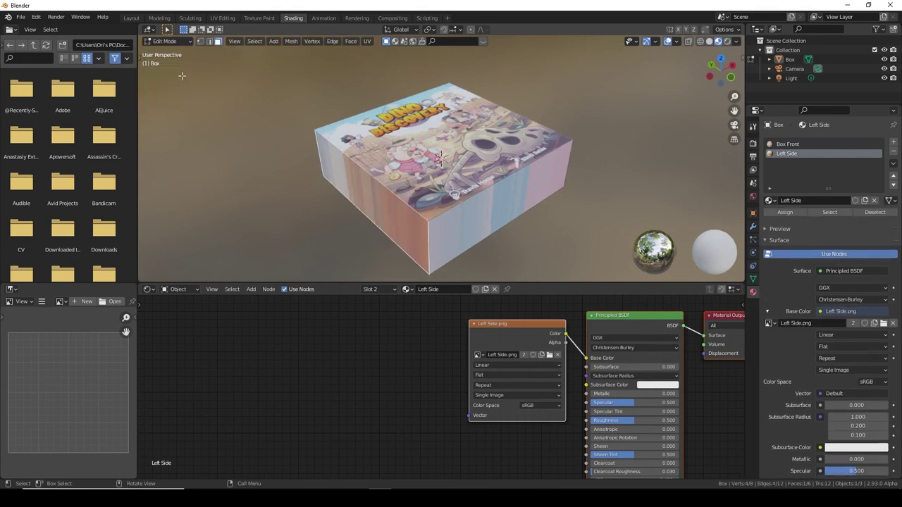
middle_drag(469, 185, 412, 185)
click(476, 198)
middle_drag(476, 199, 257, 79)
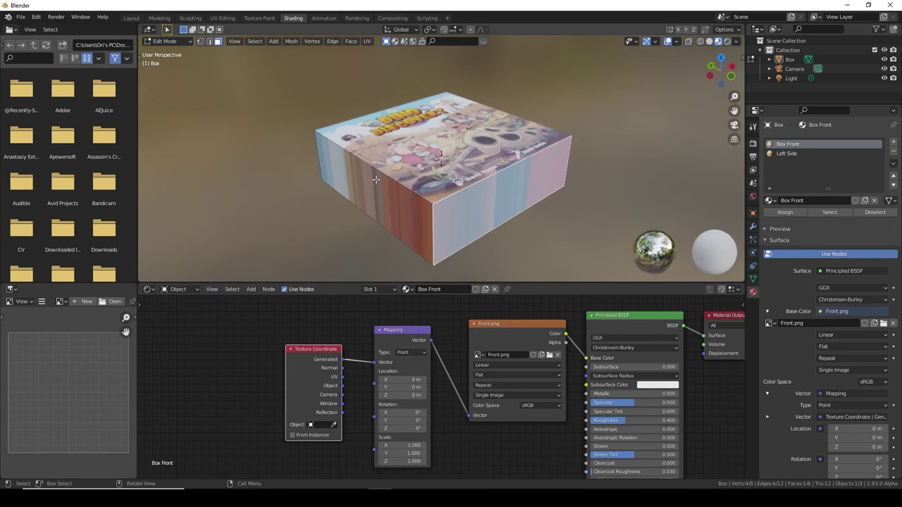
middle_drag(376, 181, 395, 187)
click(792, 153)
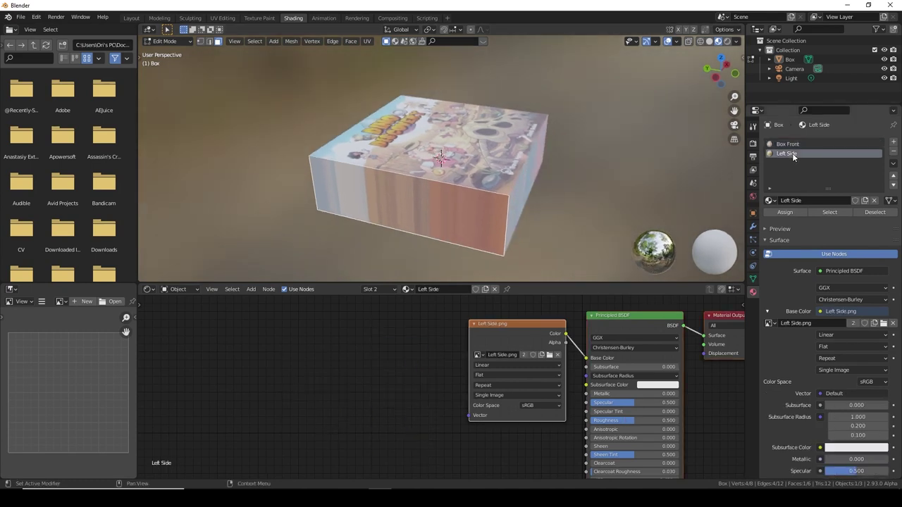
click(789, 214)
middle_drag(455, 233, 497, 212)
mouse_move(440, 189)
middle_down()
mouse_move(423, 176)
mouse_move(458, 170)
mouse_move(437, 190)
middle_up()
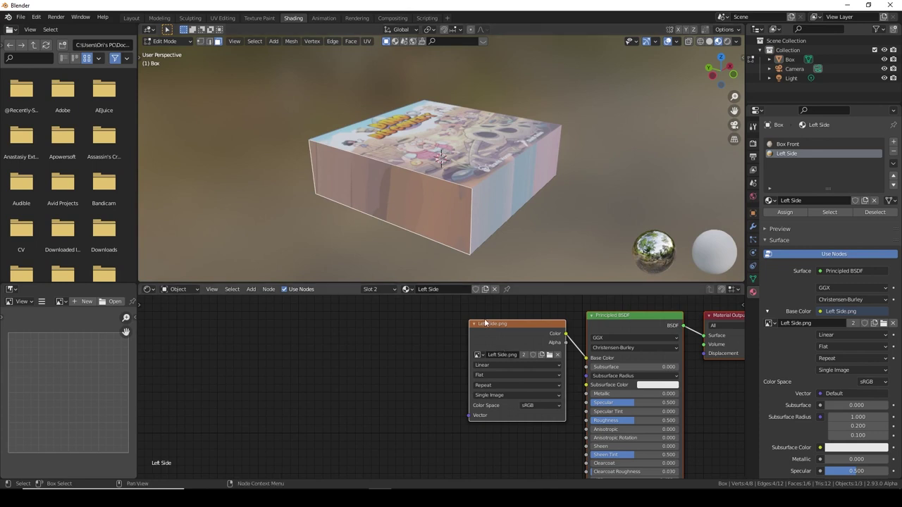
key(Tab)
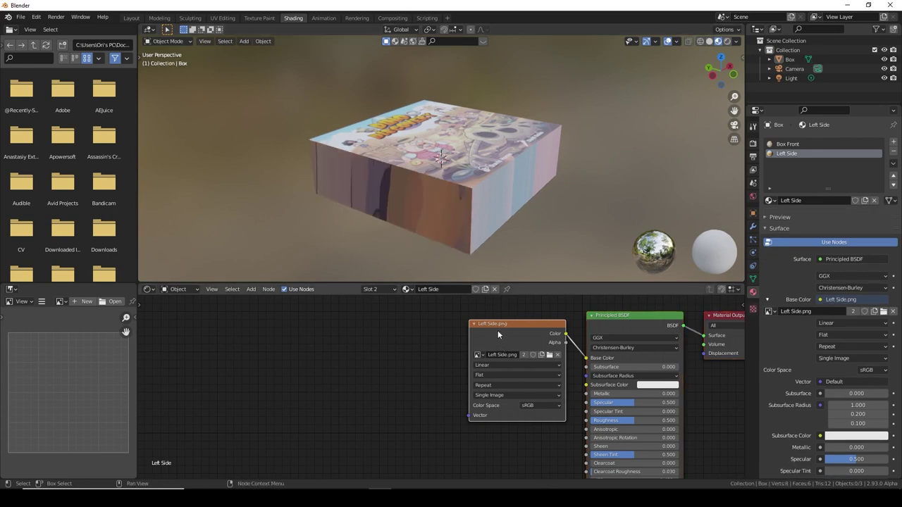
- Add Mapping and Texture Coordinate nodes, routing Generated through Mapping into Left Side.png
key(shift+a)
click(408, 345)
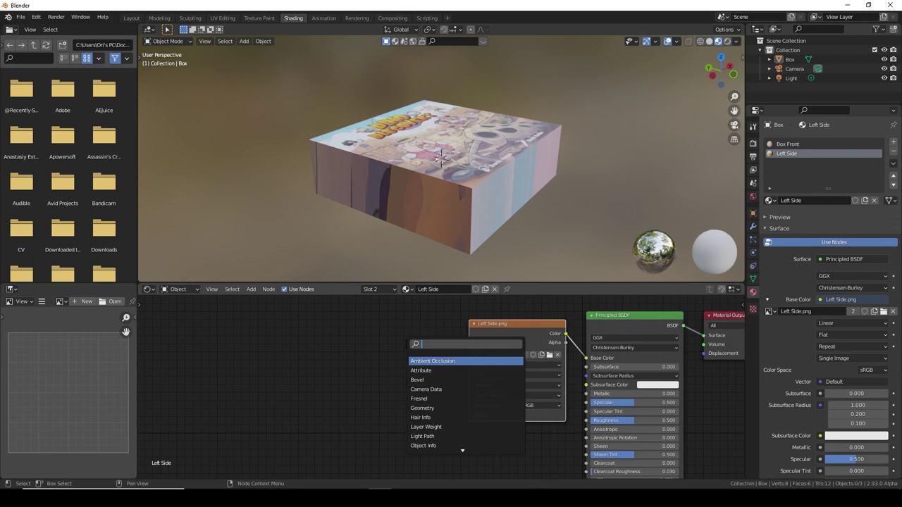
text(mapping)
key(Return)
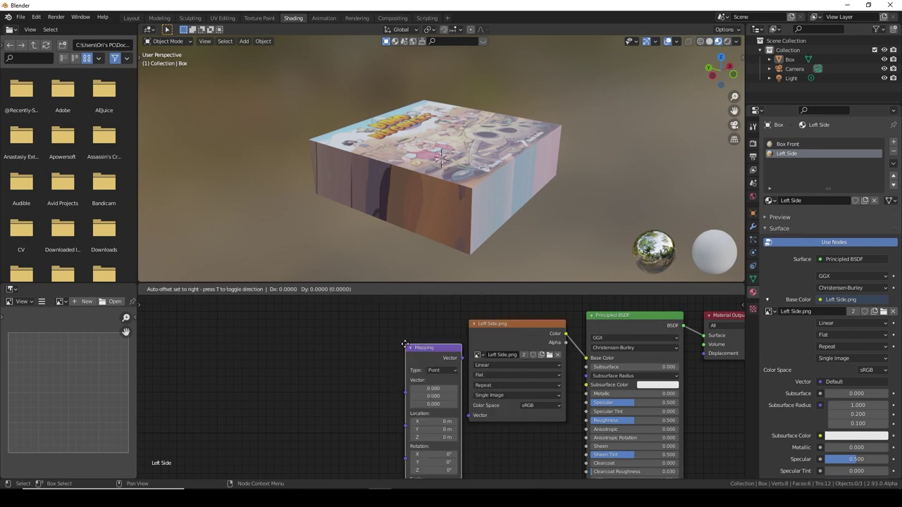
click(396, 335)
key(shift+a)
click(356, 341)
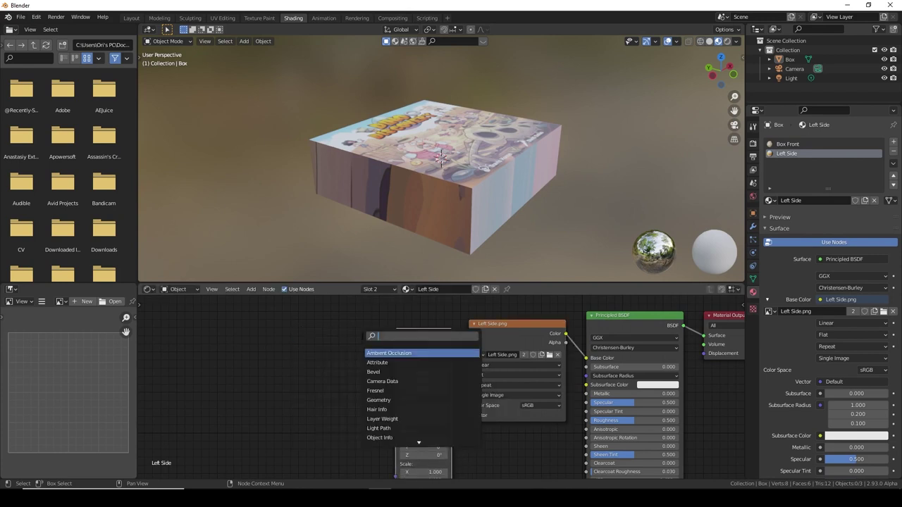
text(te)
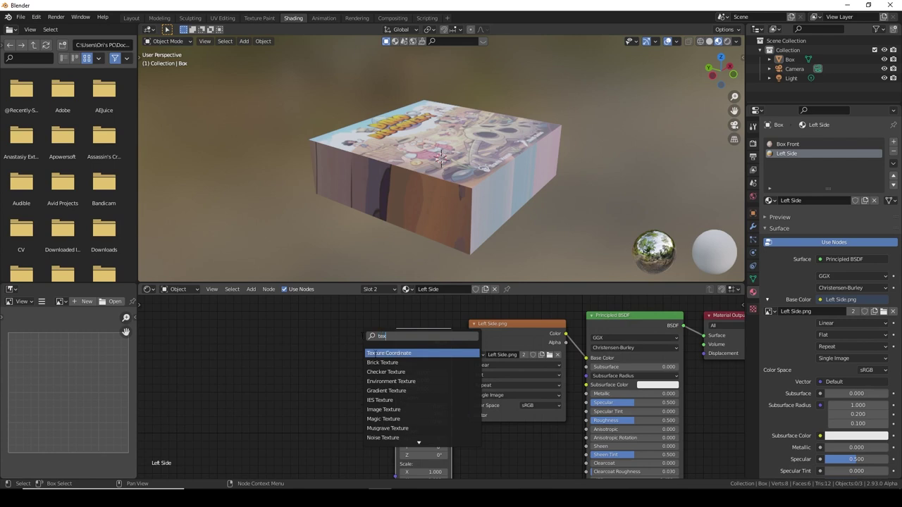
text(x)
key(Return)
drag(454, 342, 470, 417)
drag(360, 344, 394, 376)
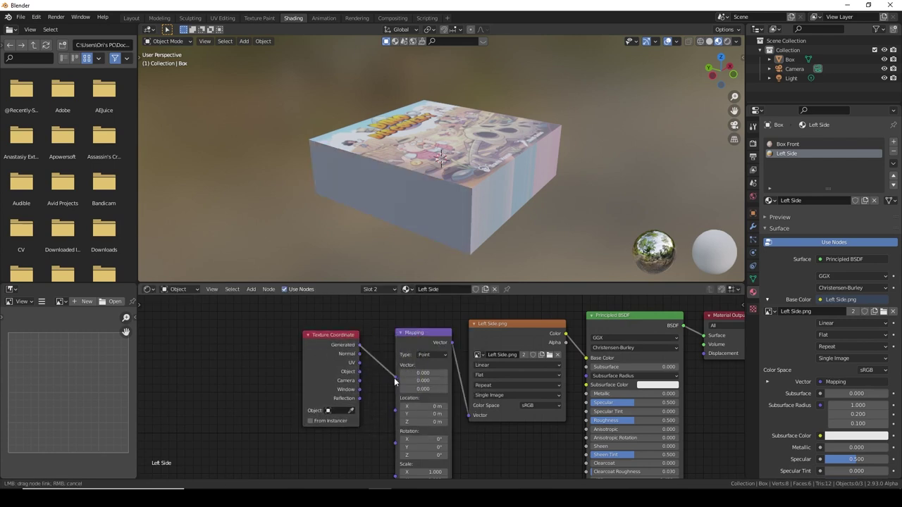
middle_drag(391, 377, 401, 342)
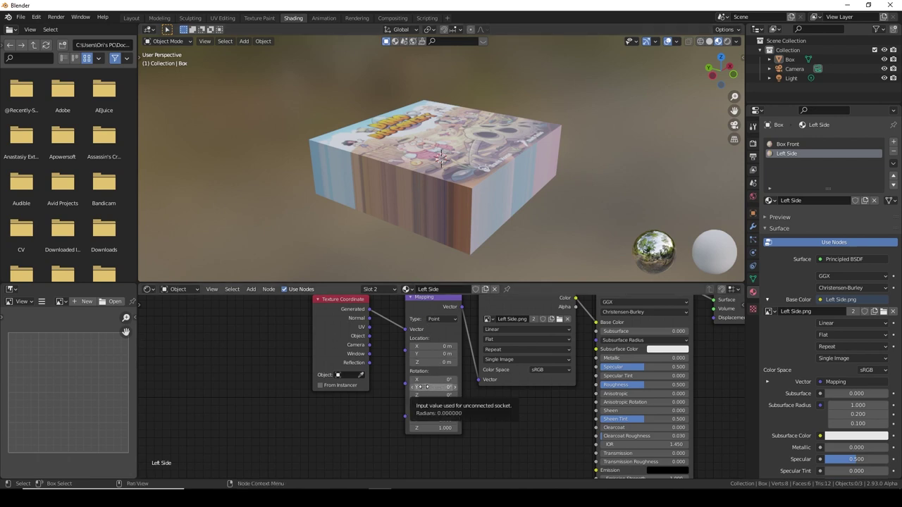
- Rotate the Mapping node 90° on Y so the side artwork sits upright
drag(426, 387, 483, 387)
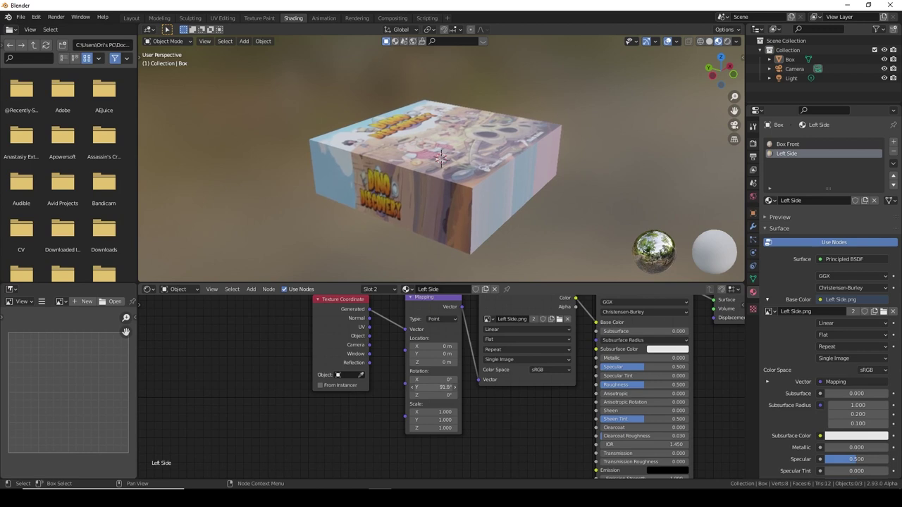
click(422, 387)
key(Return)
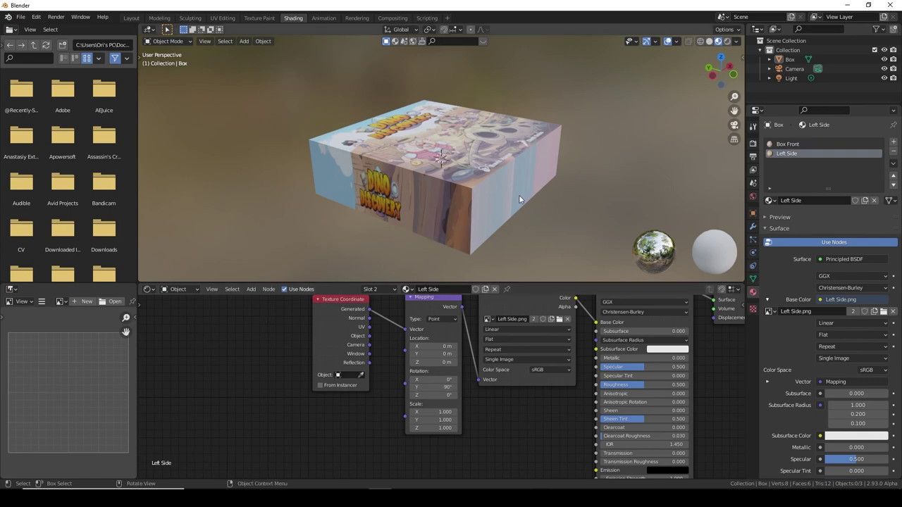
middle_drag(519, 196, 441, 158)
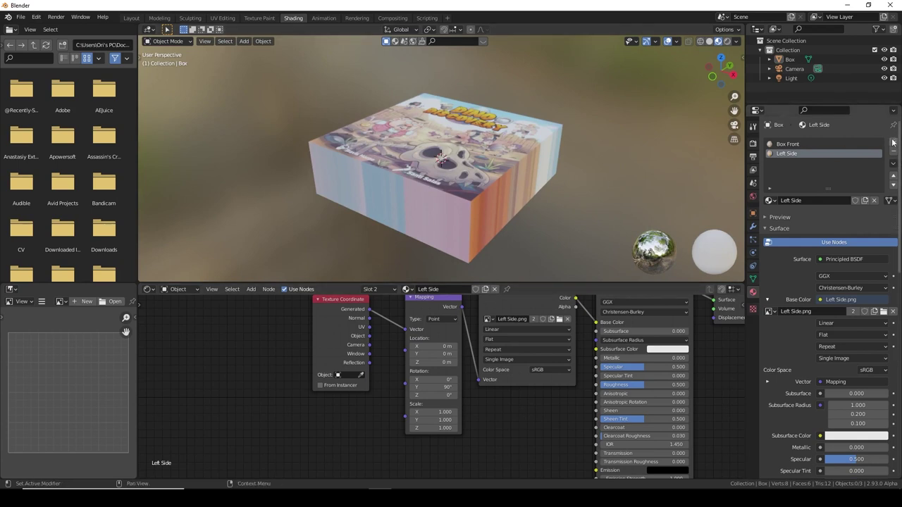
- Add a third material slot with a new material named Right Side.001
click(893, 143)
click(812, 199)
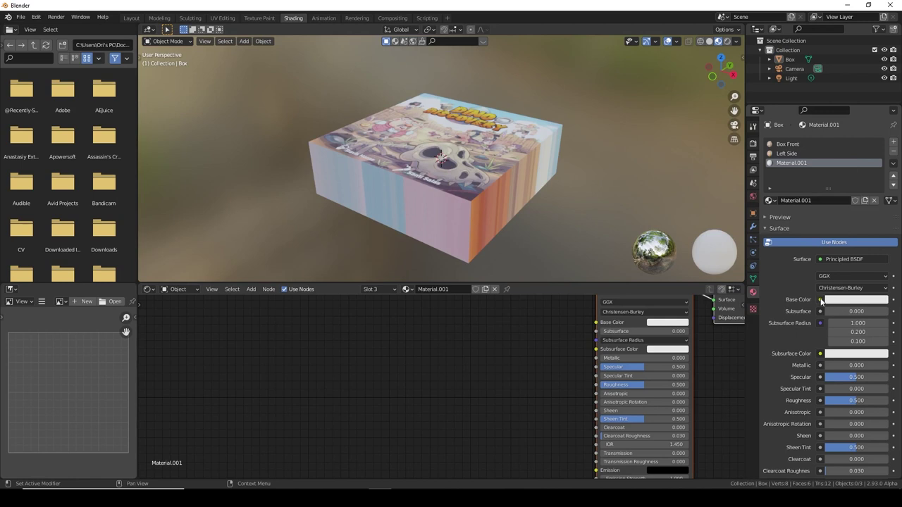
double_click(808, 201)
text(Right Side)
key(Return)
- Set Right Side.001's Base Color to an Image Texture loaded from Right Side.png
click(820, 300)
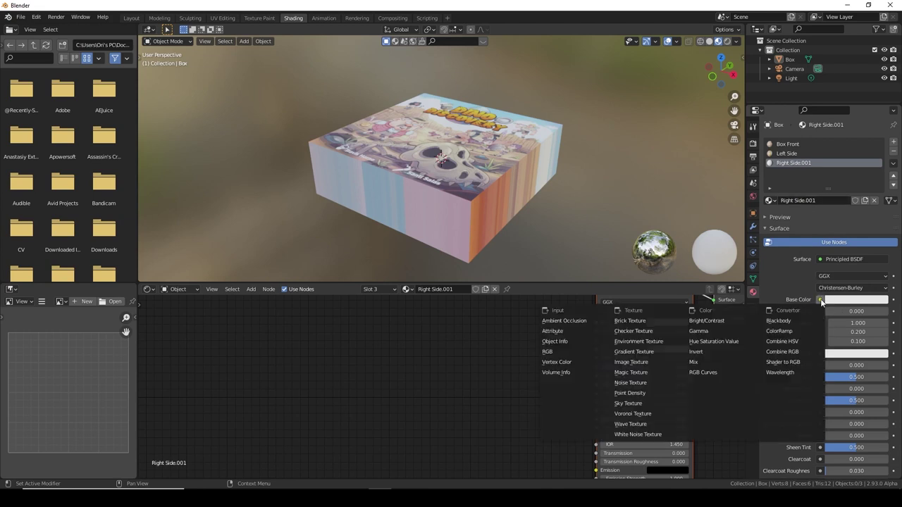
click(646, 362)
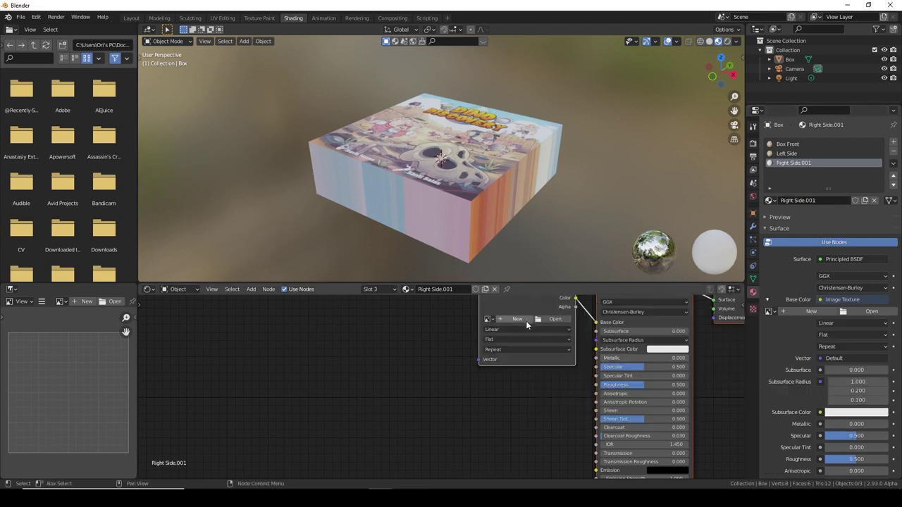
click(872, 312)
click(236, 357)
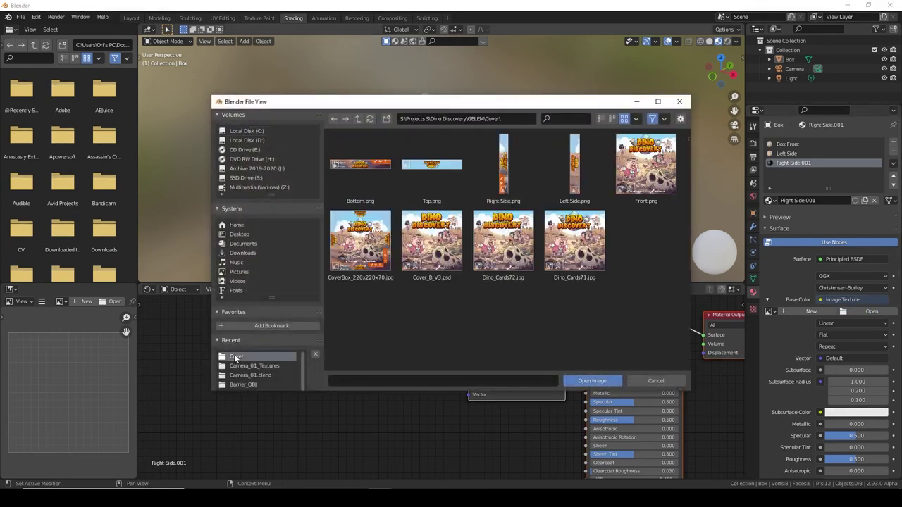
double_click(503, 169)
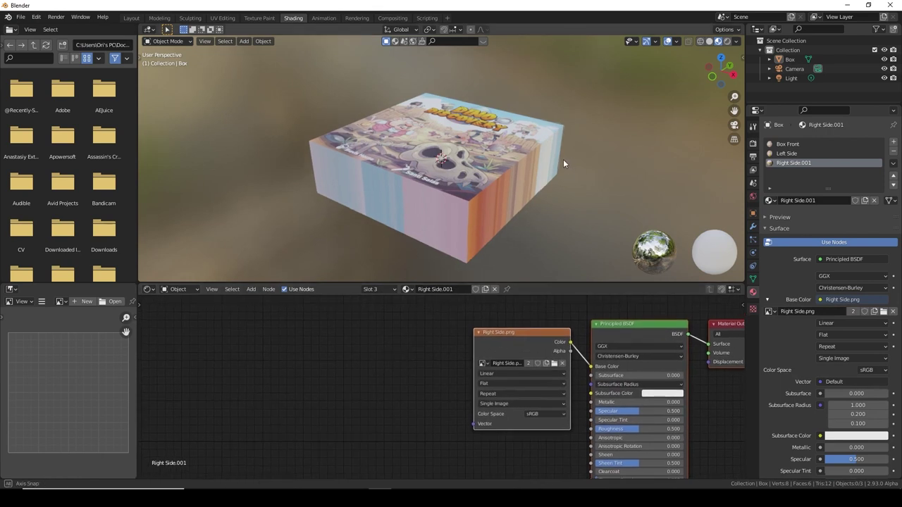
- Assign the Right Side.001 material to the box's right face in Edit Mode
middle_drag(563, 159, 188, 50)
click(184, 42)
click(171, 51)
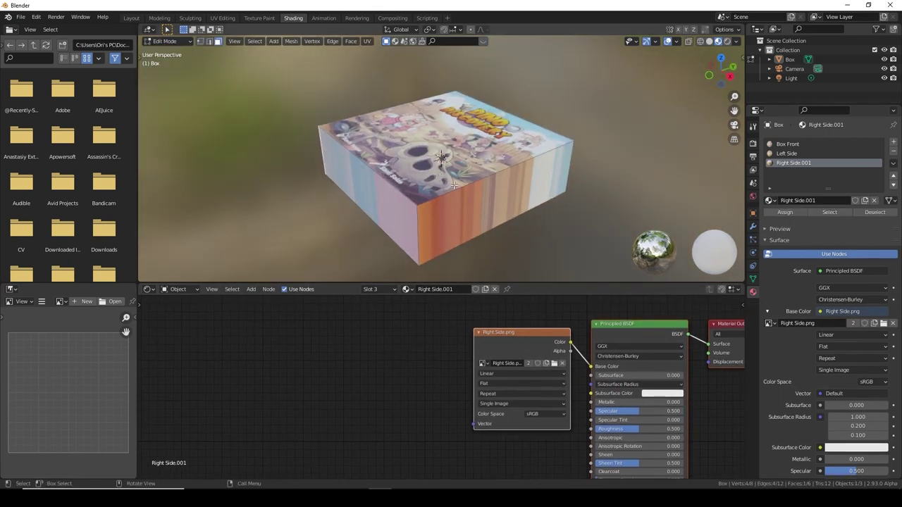
click(787, 153)
click(784, 166)
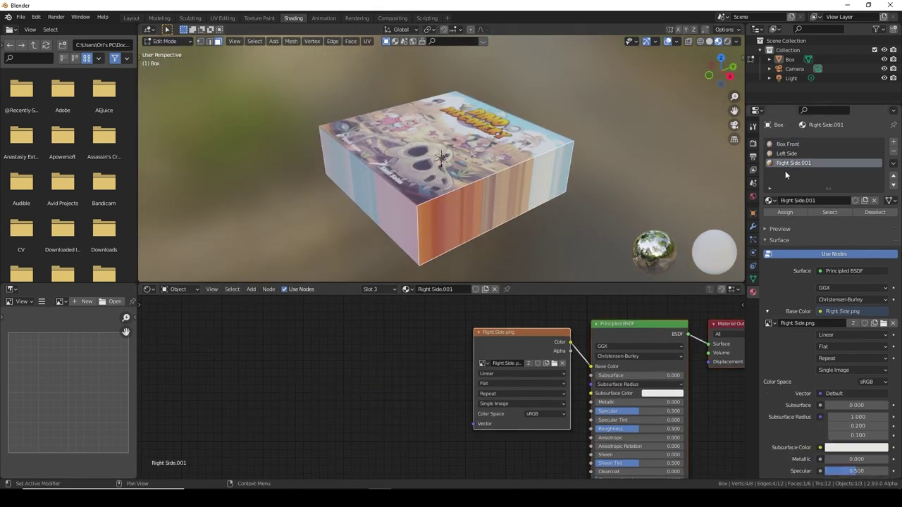
click(785, 213)
middle_drag(504, 233, 472, 247)
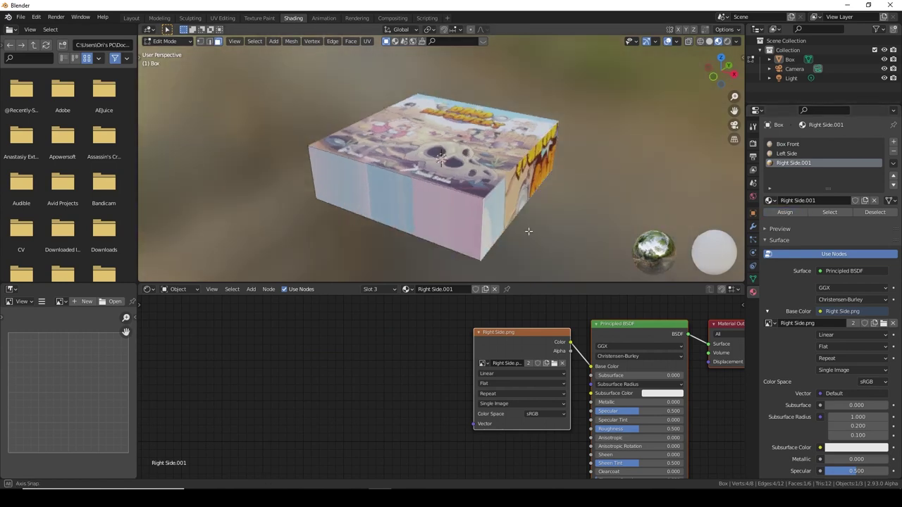
key(Tab)
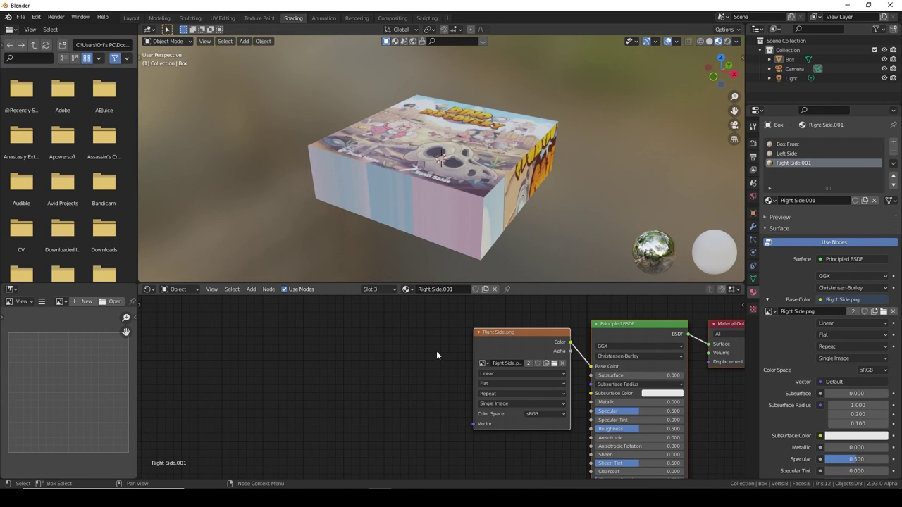
- Add a Mapping node and a Texture Coordinate node ahead of the Right Side texture
key(shift+a)
click(436, 354)
text(mapp)
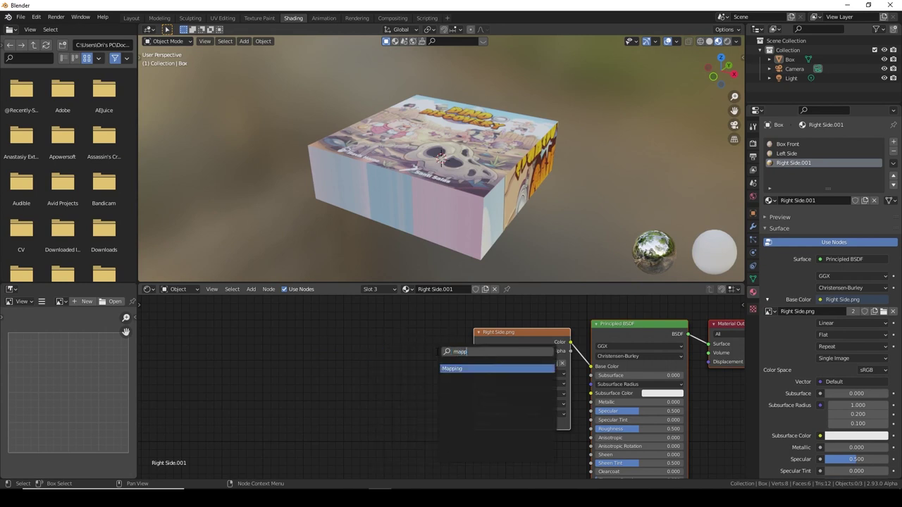
key(Return)
click(397, 328)
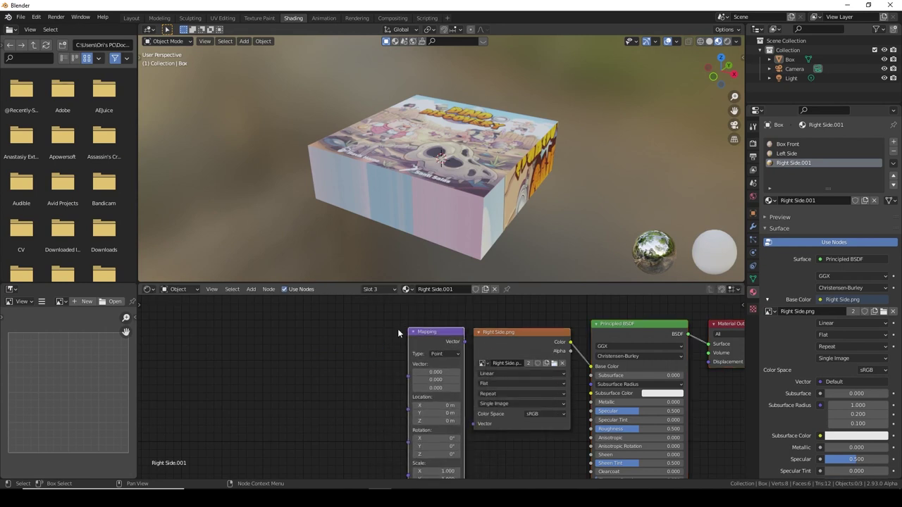
key(shift+a)
click(349, 340)
text(texture)
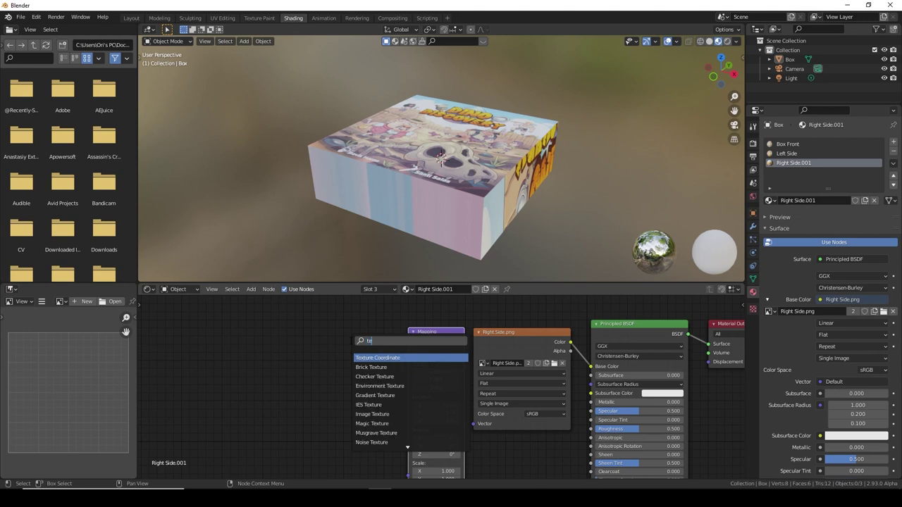
key(Return)
click(321, 325)
drag(425, 337, 472, 423)
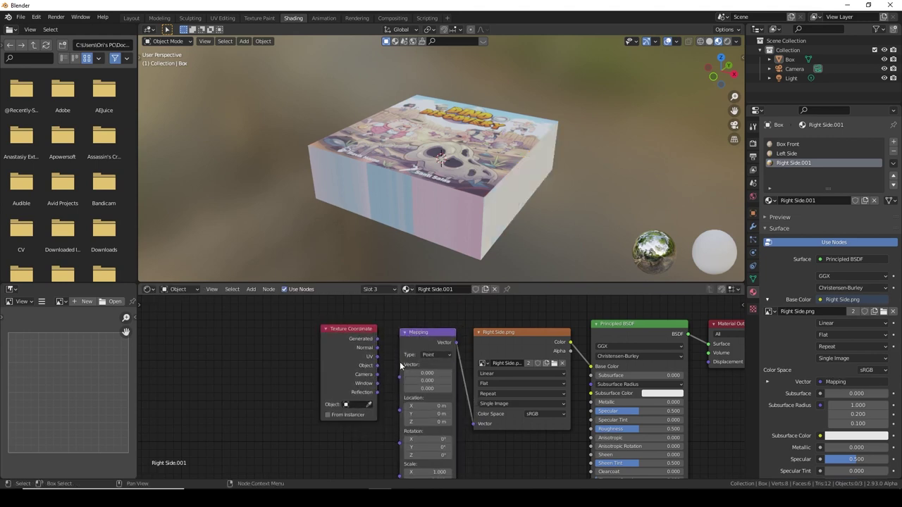
- Link Generated coordinates into the Mapping Vector input and set Rotation Y to -90
drag(378, 340, 399, 366)
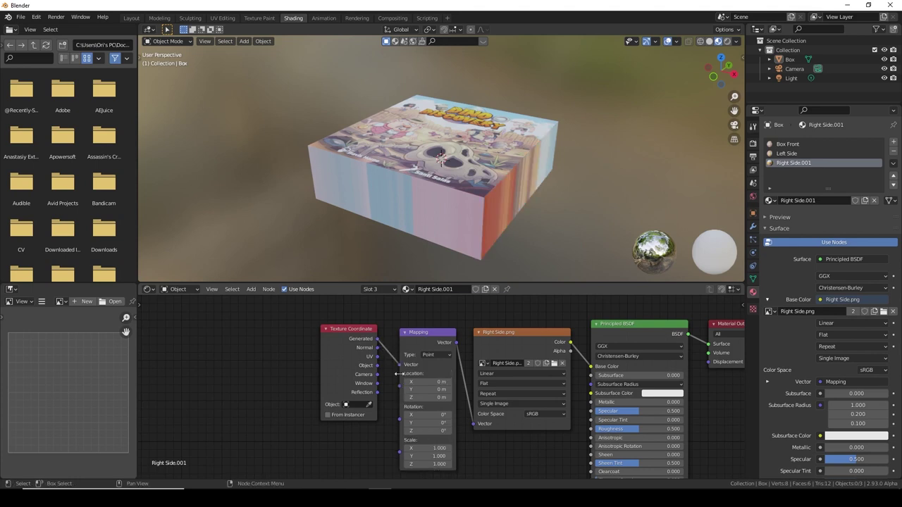
scroll(426, 418, up, 1)
middle_drag(426, 418, 425, 387)
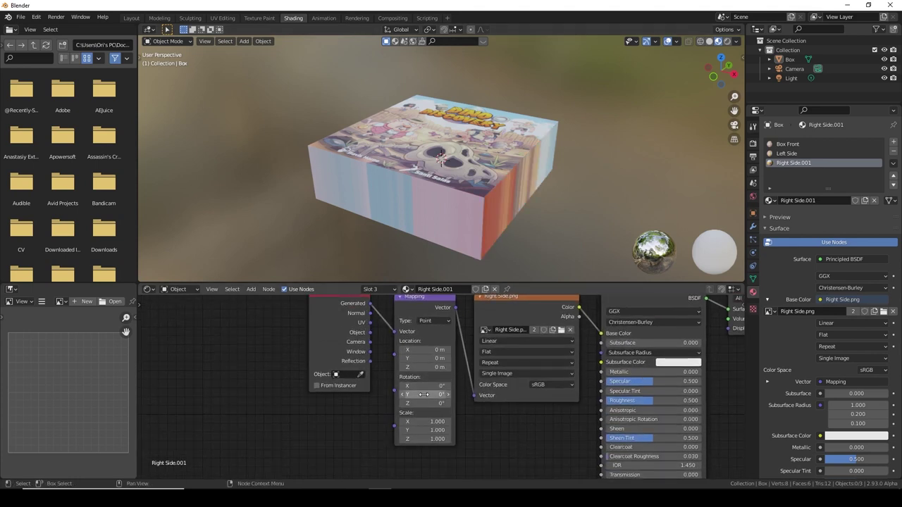
mouse_move(425, 395)
mouse_down()
mouse_move(373, 396)
mouse_move(428, 399)
mouse_up()
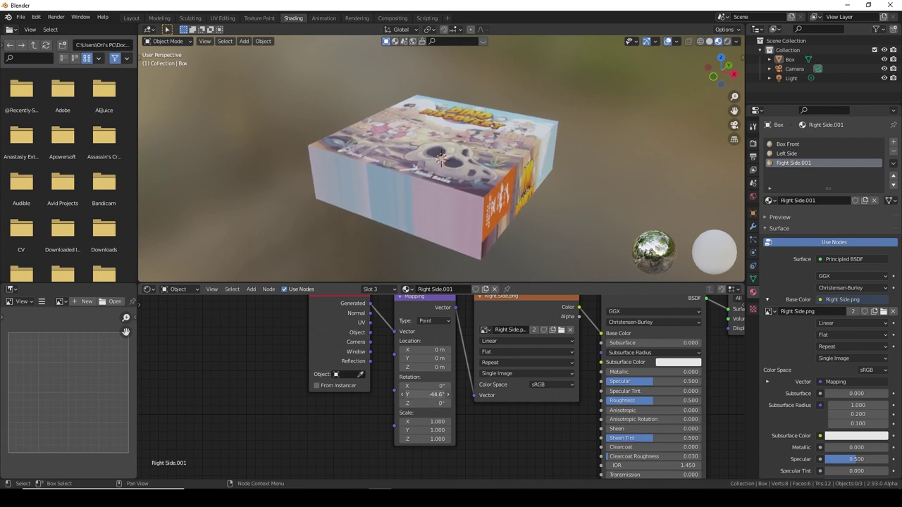
click(428, 394)
text(-90)
key(Return)
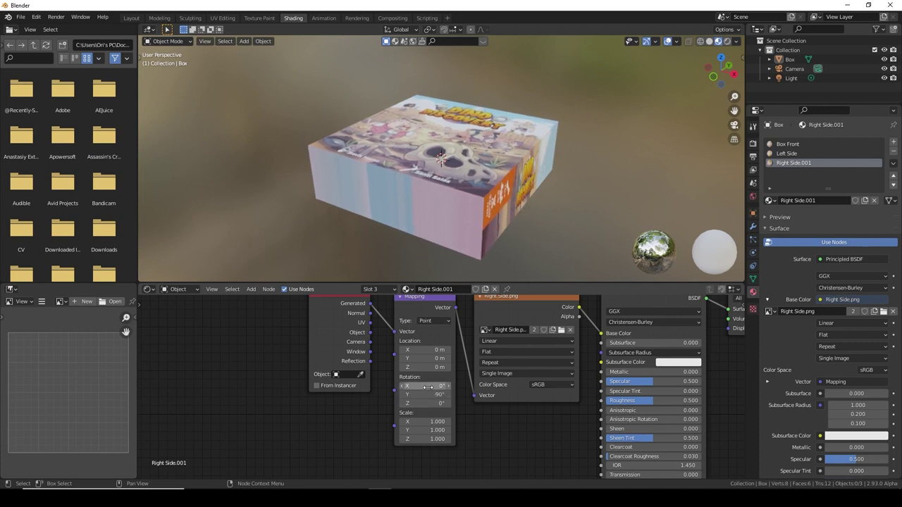
middle_drag(537, 244, 444, 199)
- In right view, test the Mapping node's X and Z scale, leaving both at 1.000
key(KP_3)
scroll(444, 197, up, 2)
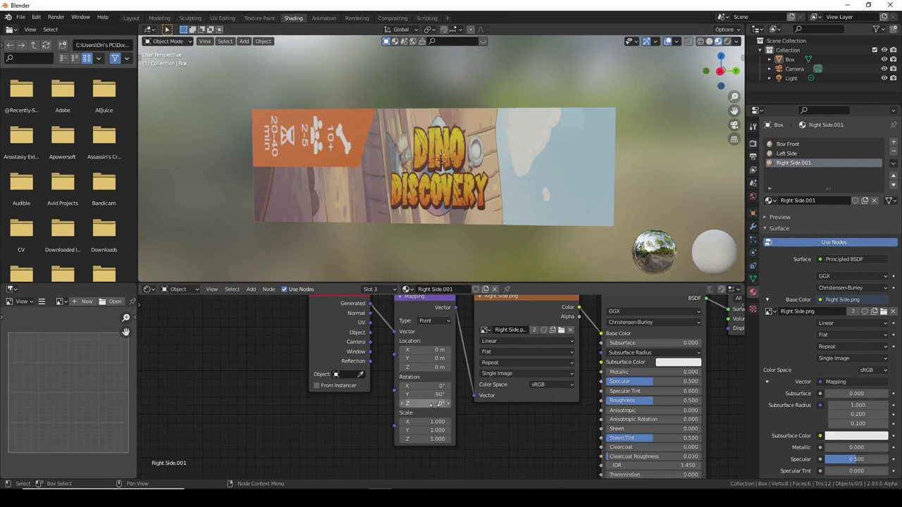
mouse_move(428, 421)
mouse_down()
mouse_move(442, 421)
mouse_move(395, 429)
mouse_move(469, 429)
mouse_move(427, 439)
mouse_up()
key(Escape)
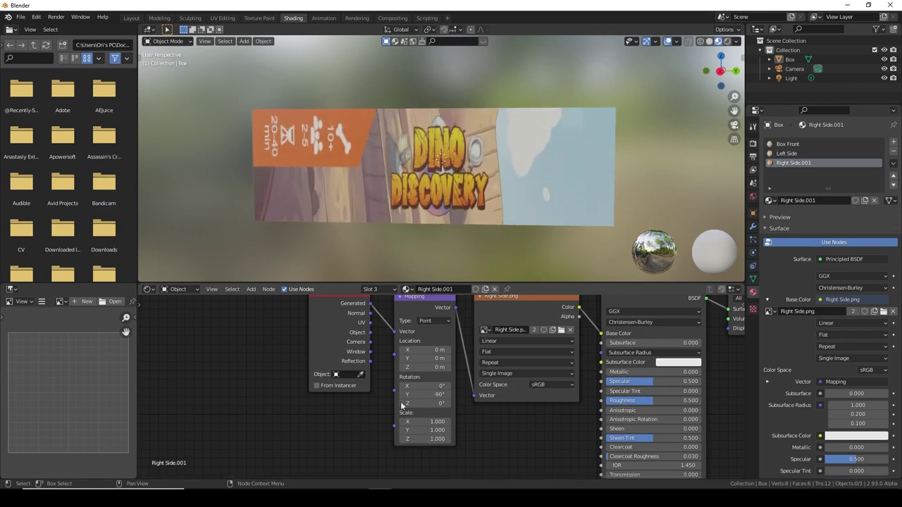
middle_drag(448, 243, 443, 266)
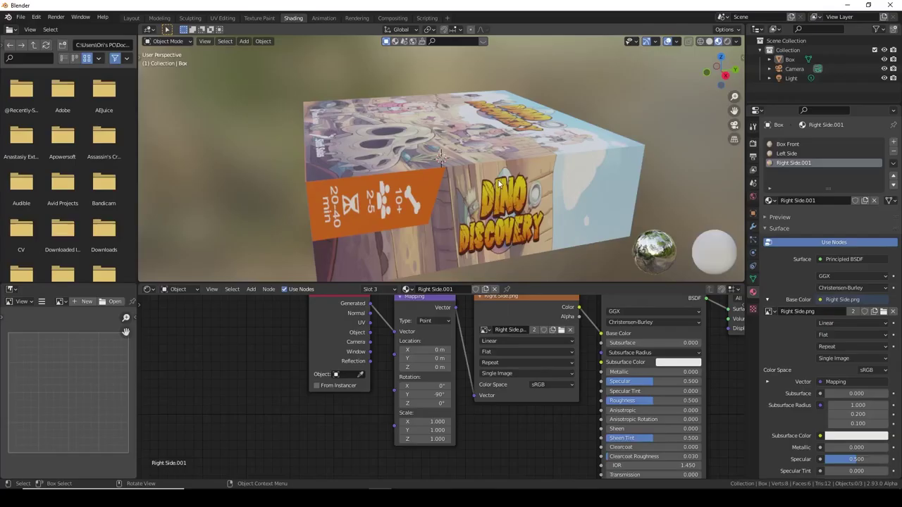
- Show the transform sidebar in Object Mode and set the box's Z dimension to 0.05 m
middle_drag(498, 185, 516, 176)
key(Tab)
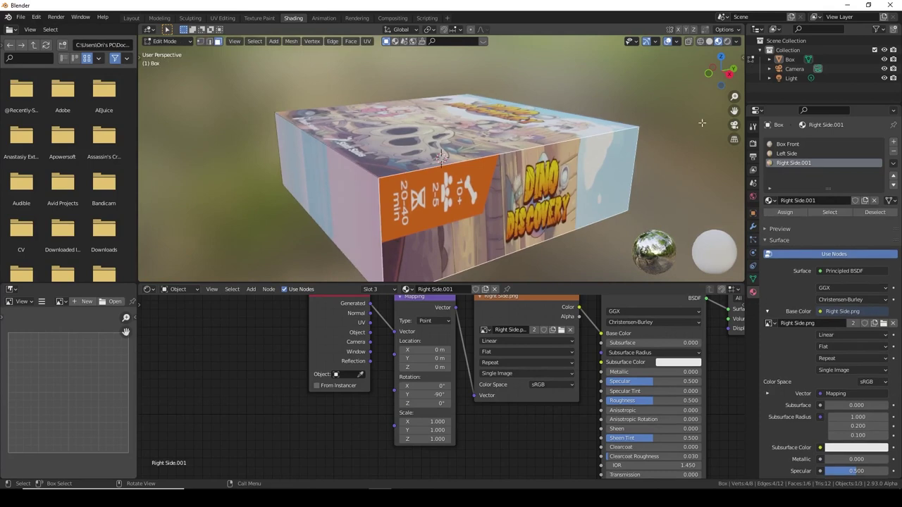
key(n)
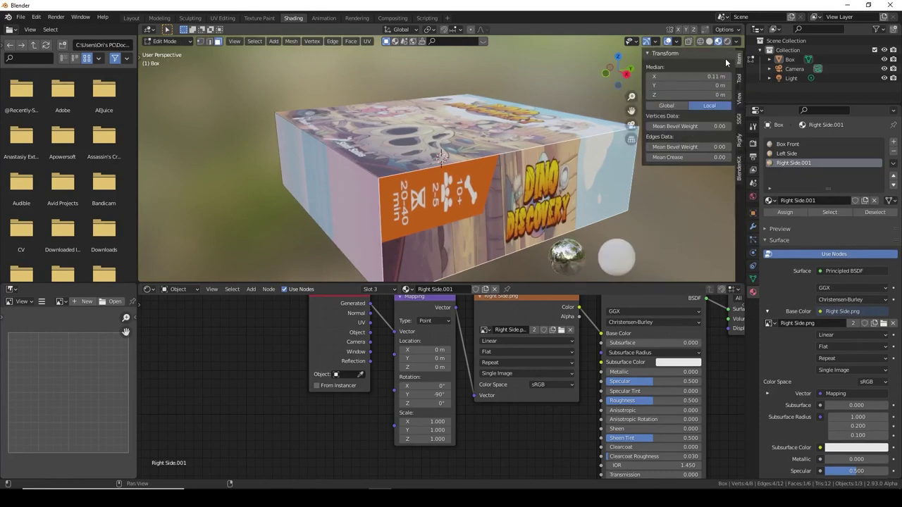
click(167, 41)
click(169, 51)
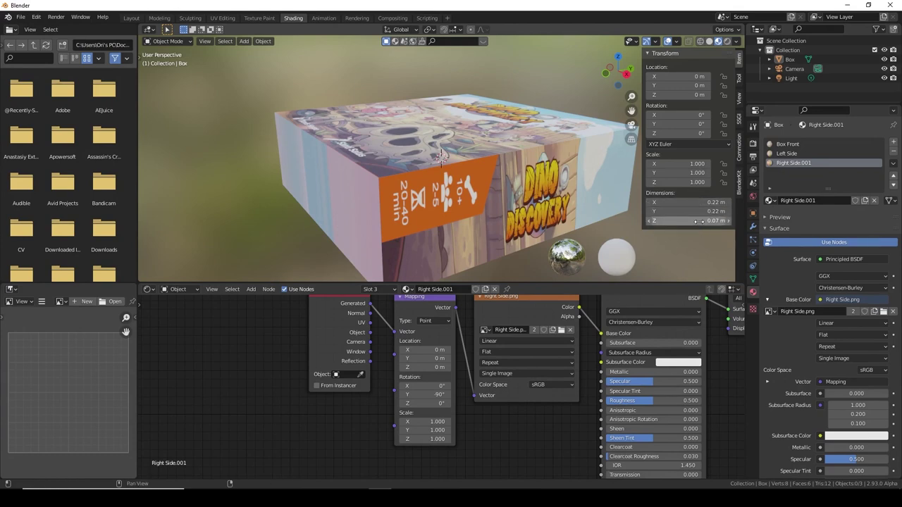
drag(697, 221, 675, 221)
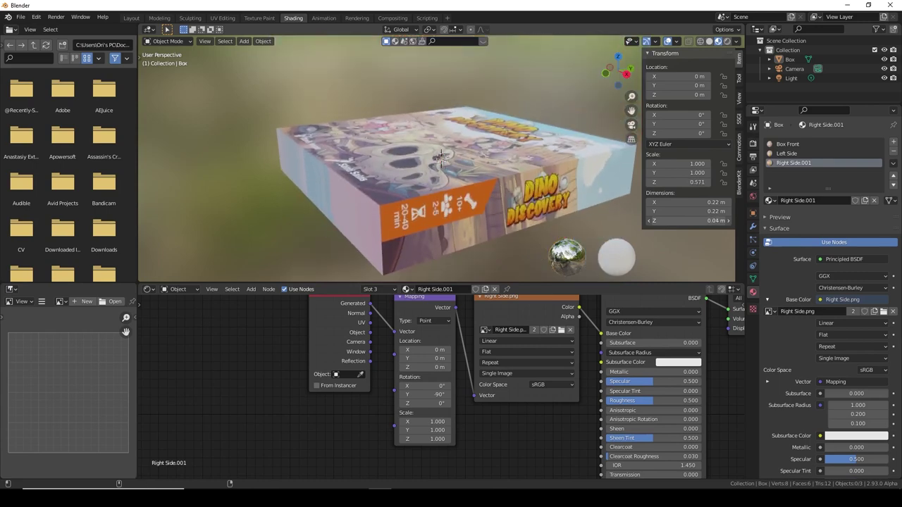
key(ctrl+z)
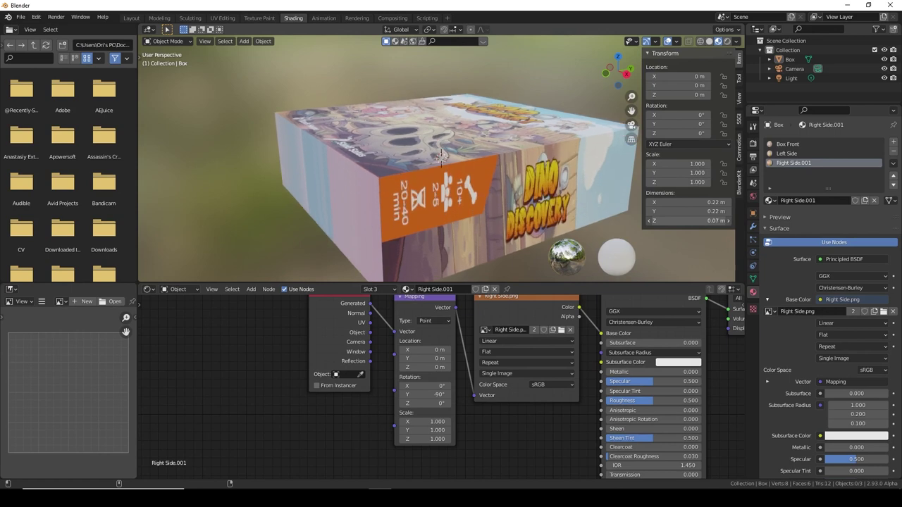
key(ctrl+shift+z)
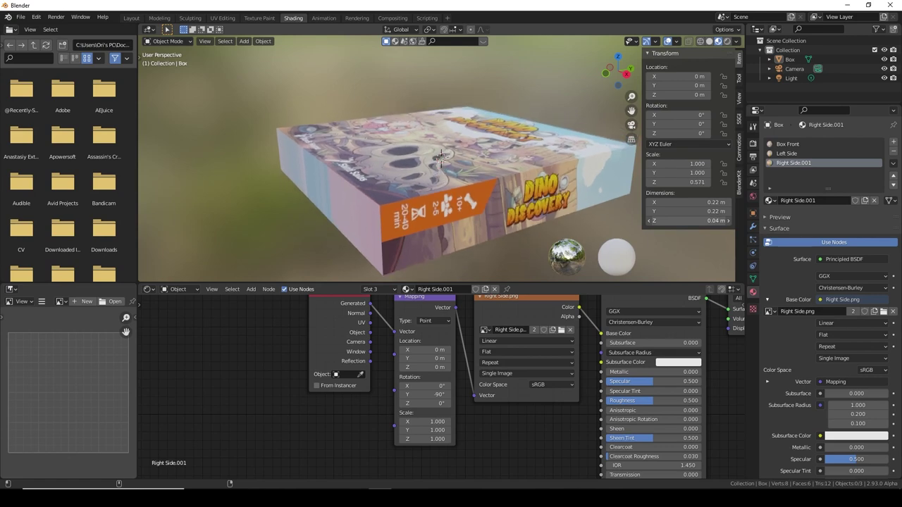
key(ctrl+z)
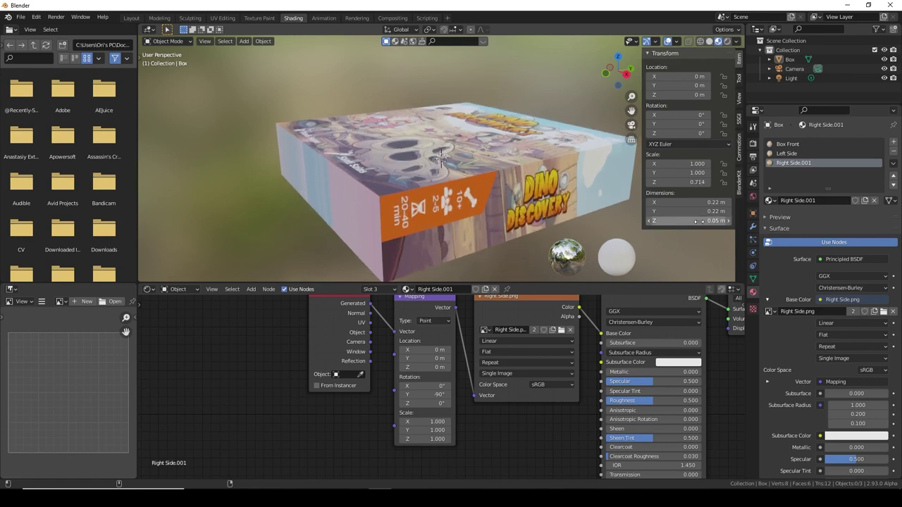
middle_drag(503, 203, 441, 172)
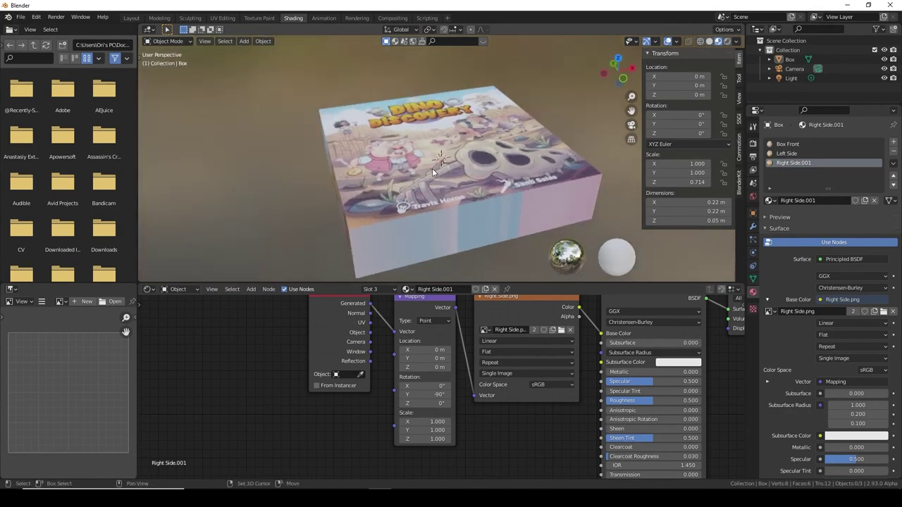
- Select the box and orbit the view to face its front
key(shift+a)
key(Escape)
click(451, 163)
key(shift+a)
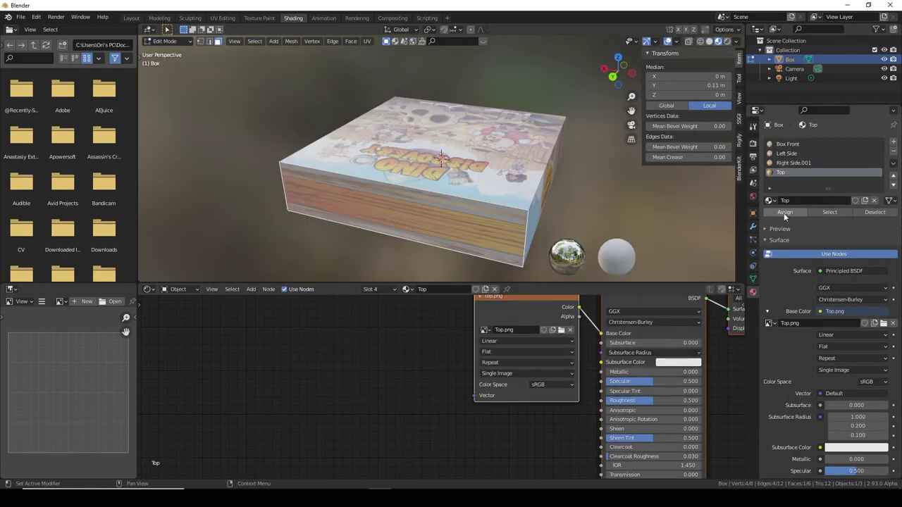
middle_drag(486, 233, 486, 199)
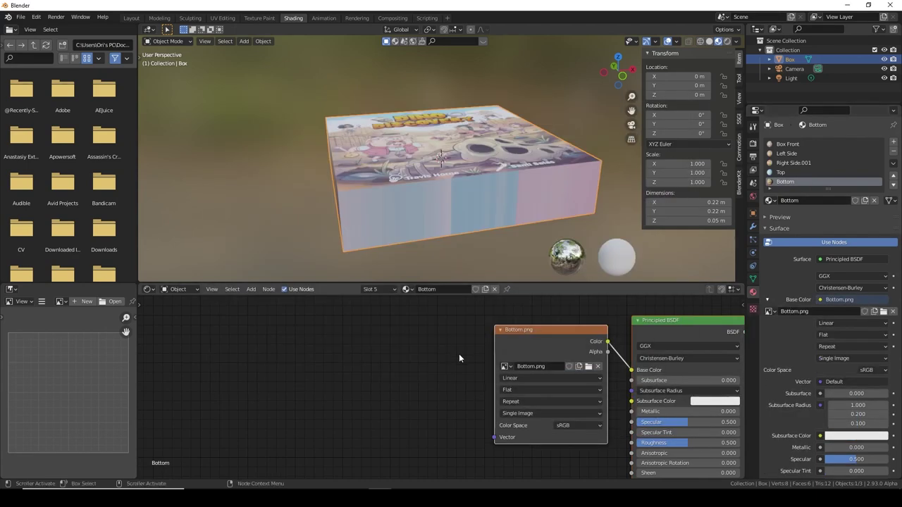
- Add Texture Coordinate and Mapping nodes to Bottom.png with Ctrl+T and set Rotation X to -90°
key(ctrl+t)
middle_drag(441, 339, 489, 288)
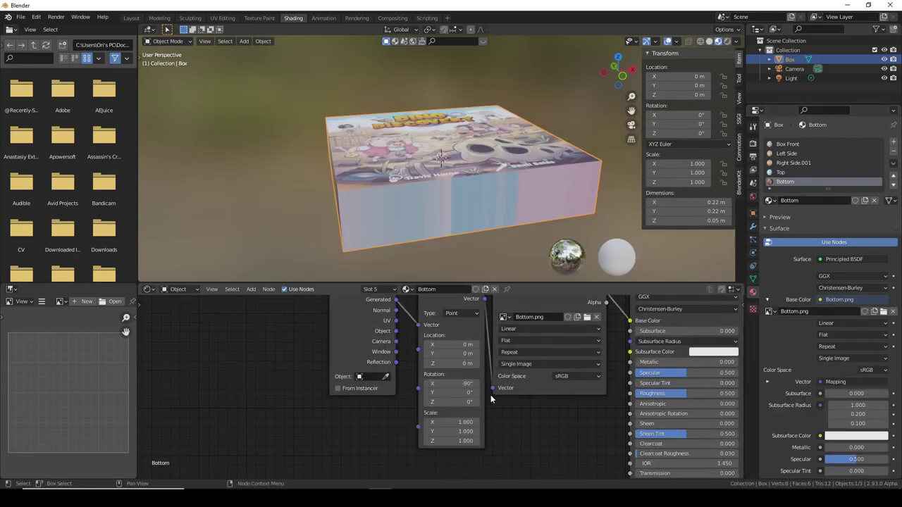
click(451, 383)
text(90)
key(Return)
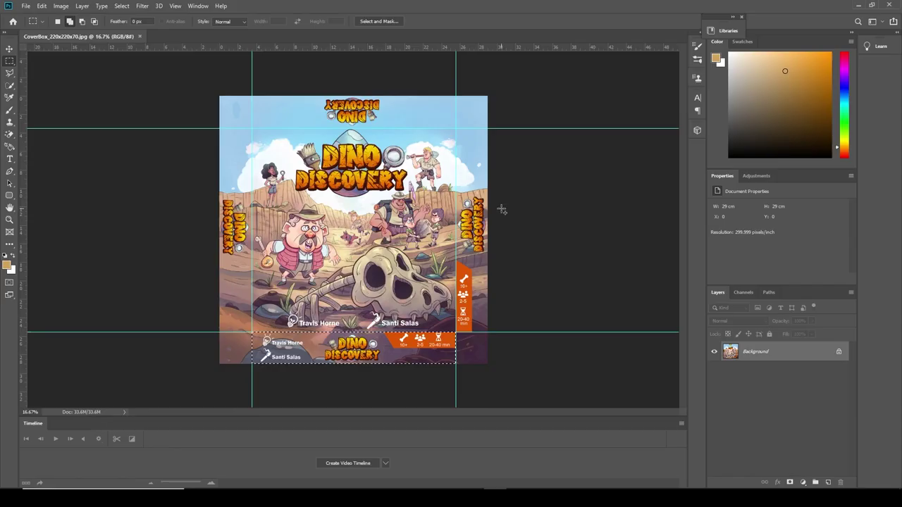
key(minus)
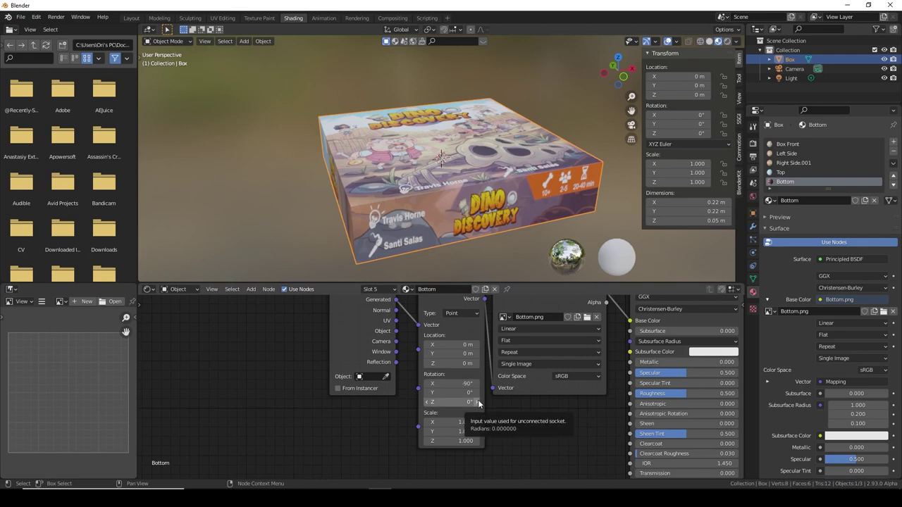
middle_drag(451, 176, 362, 184)
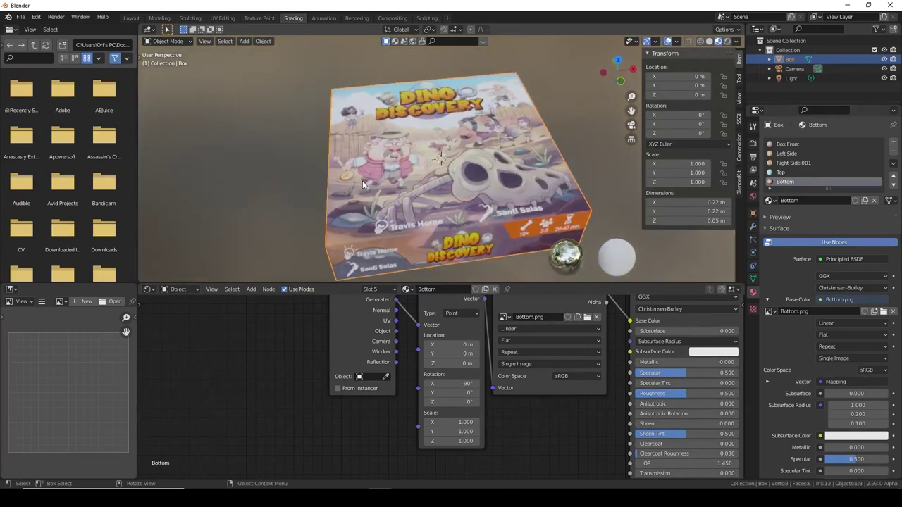
- Switch to the Layout workspace and raise the box along Z to 0.049875 m
click(130, 20)
middle_drag(423, 211, 291, 229)
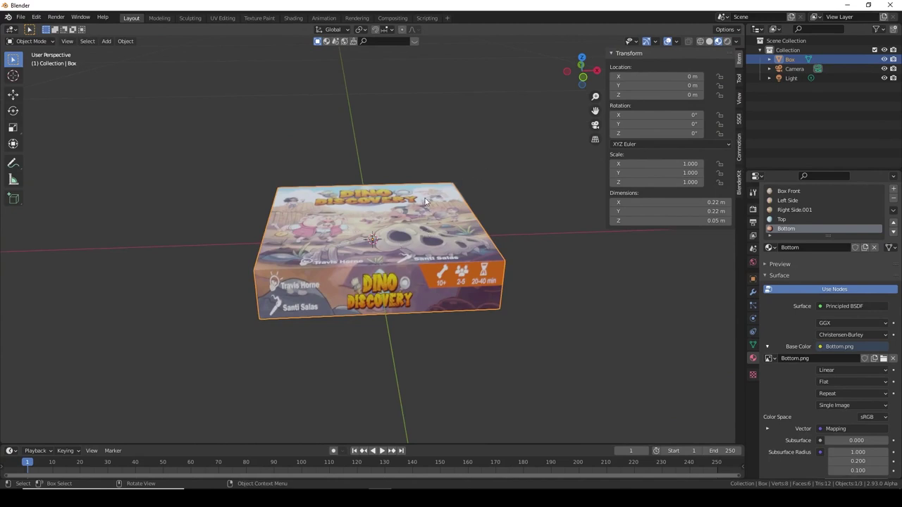
key(g)
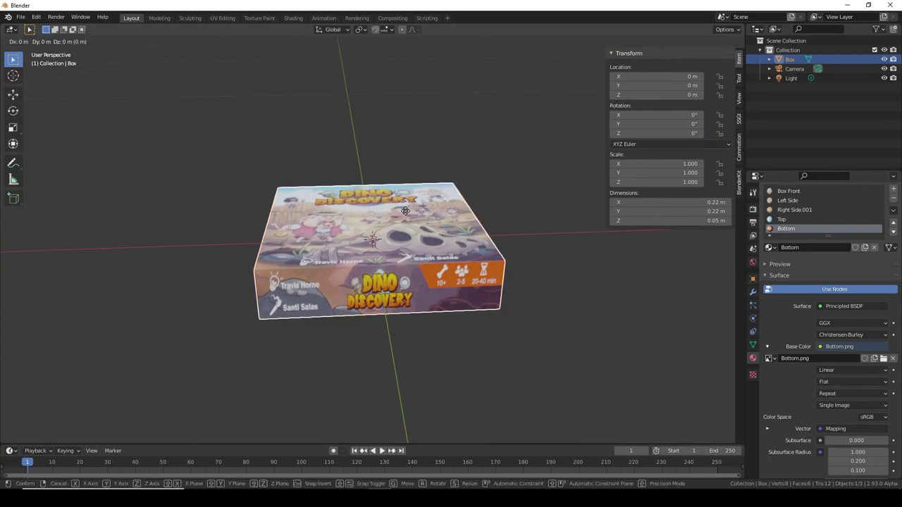
key(z)
click(407, 195)
middle_drag(407, 195, 498, 200)
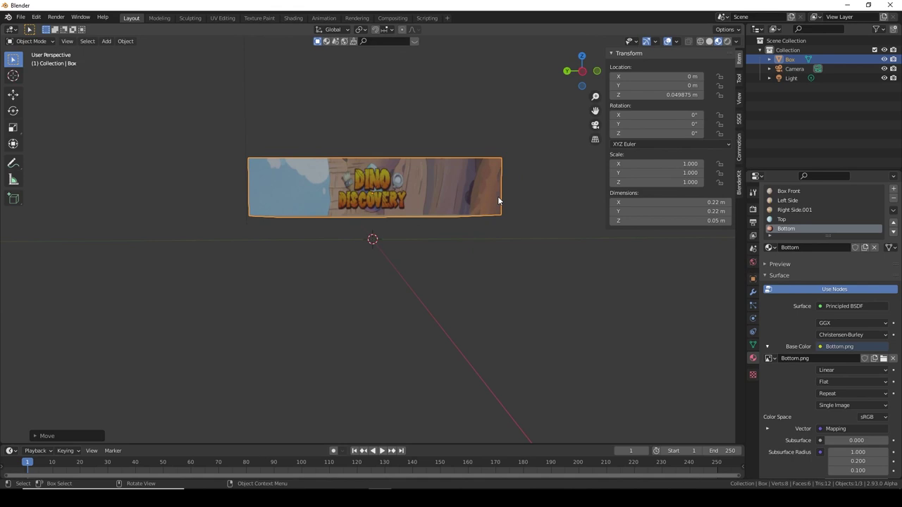
- Check the box in front, side, top and bottom views, then set it on the floor at Z 0.025915 m
key(KP_3)
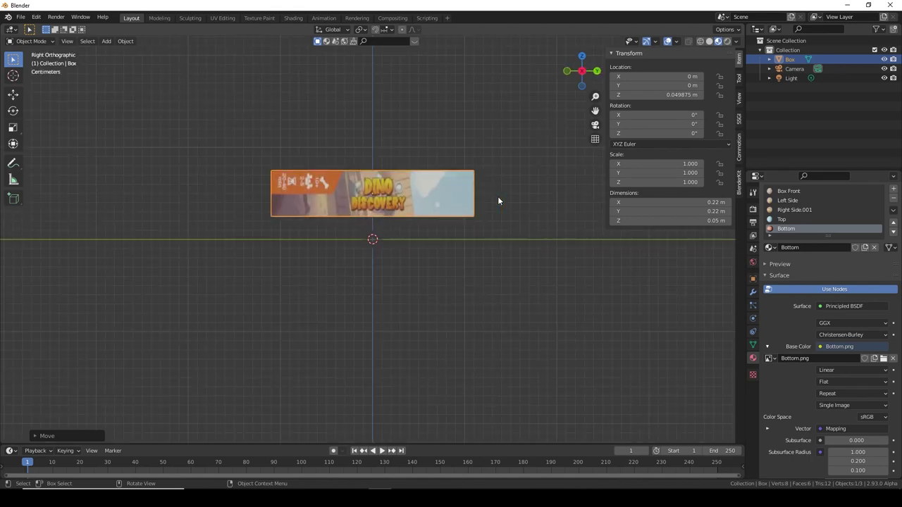
key(KP_1)
key(KP_7)
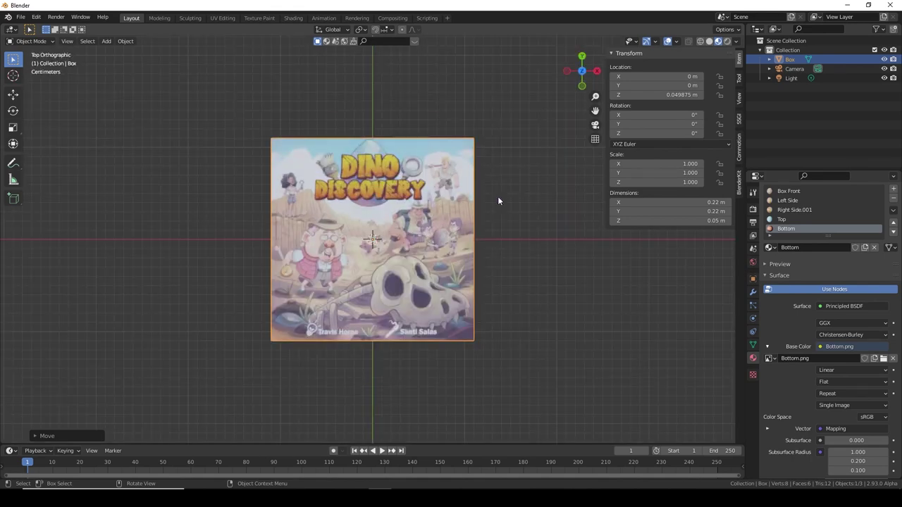
key(ctrl+KP_7)
key(KP_1)
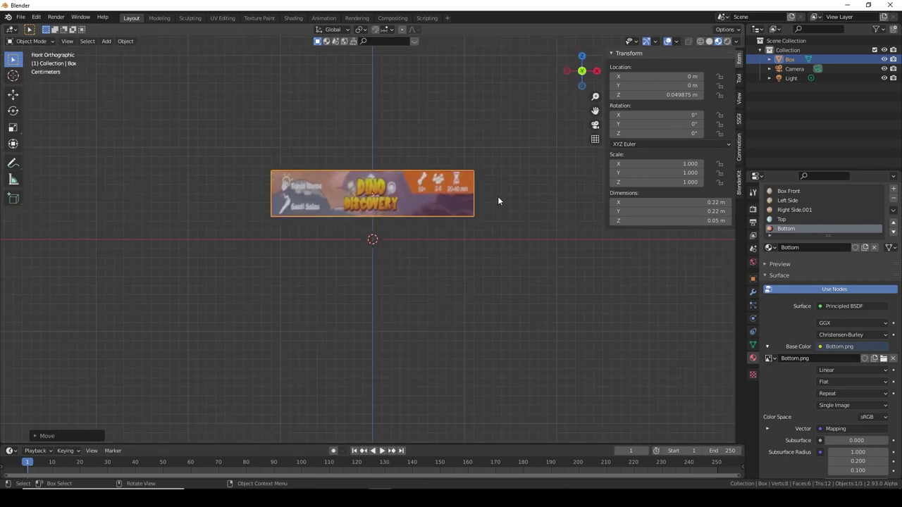
key(ctrl+KP_7)
key(KP_1)
key(ctrl+KP_1)
key(KP_7)
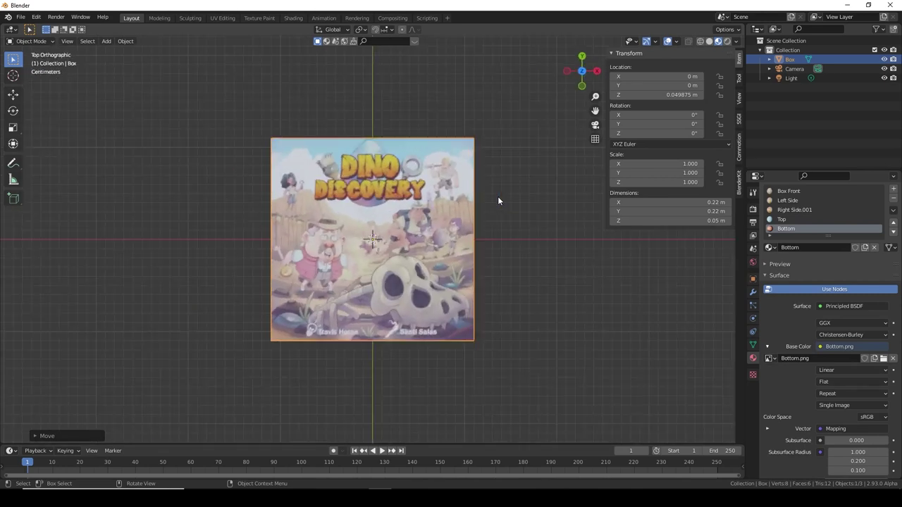
key(KP_1)
key(KP_3)
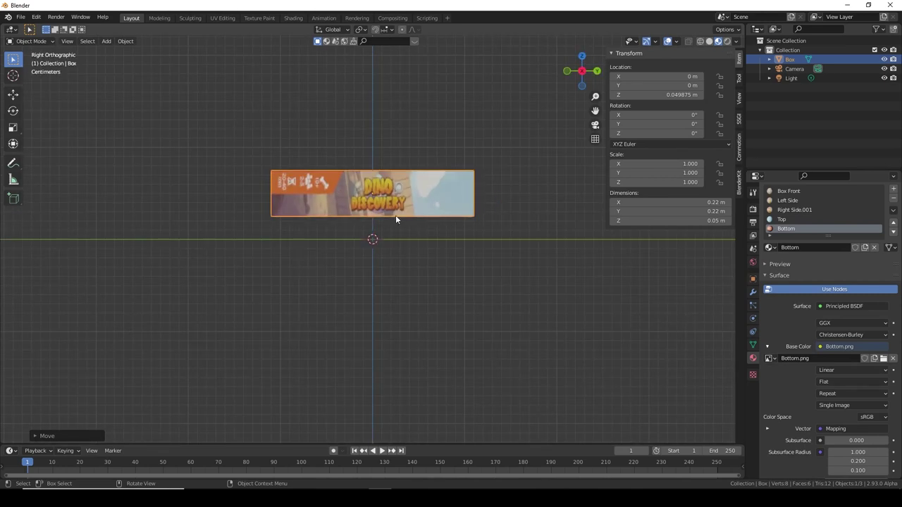
key(g)
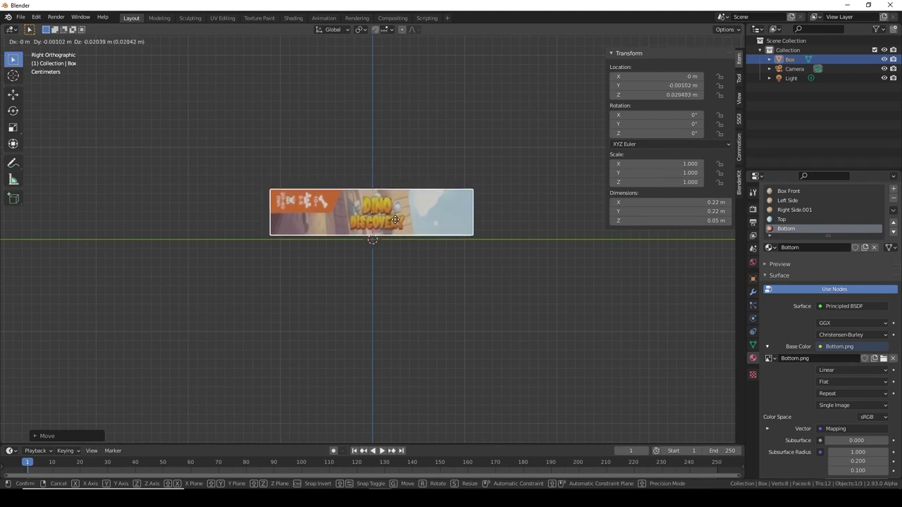
click(396, 226)
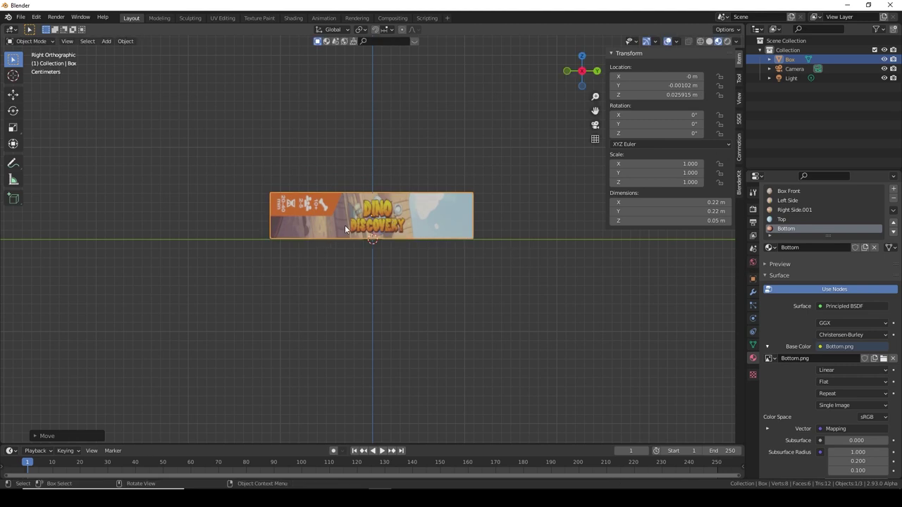
- Rotate the box 90° about X so it stands upright
key(r)
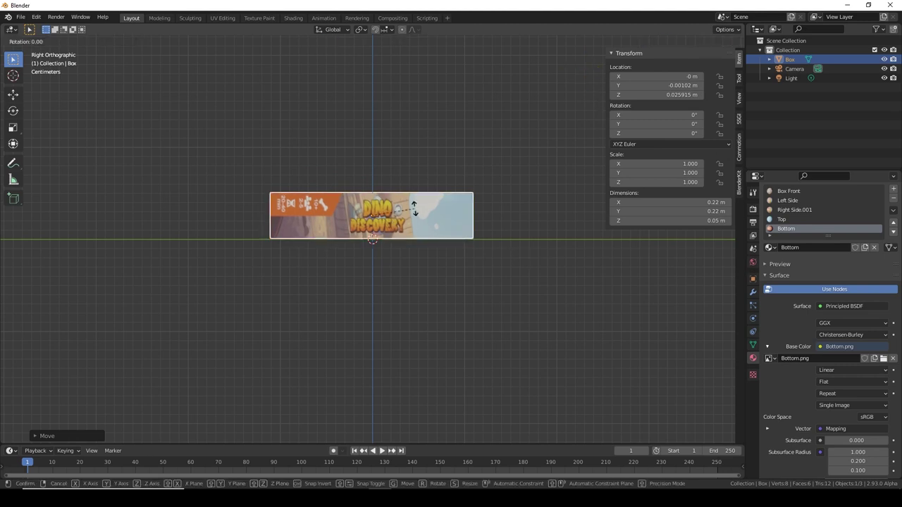
key(x)
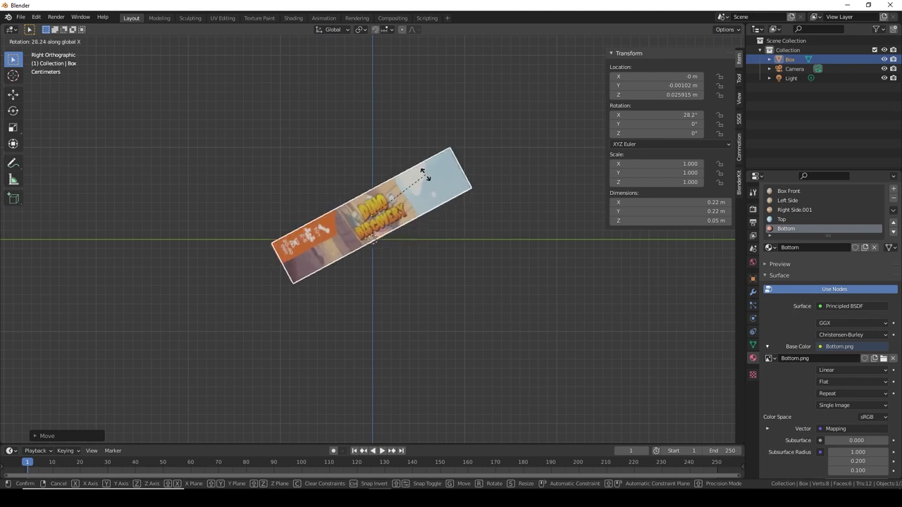
text(90)
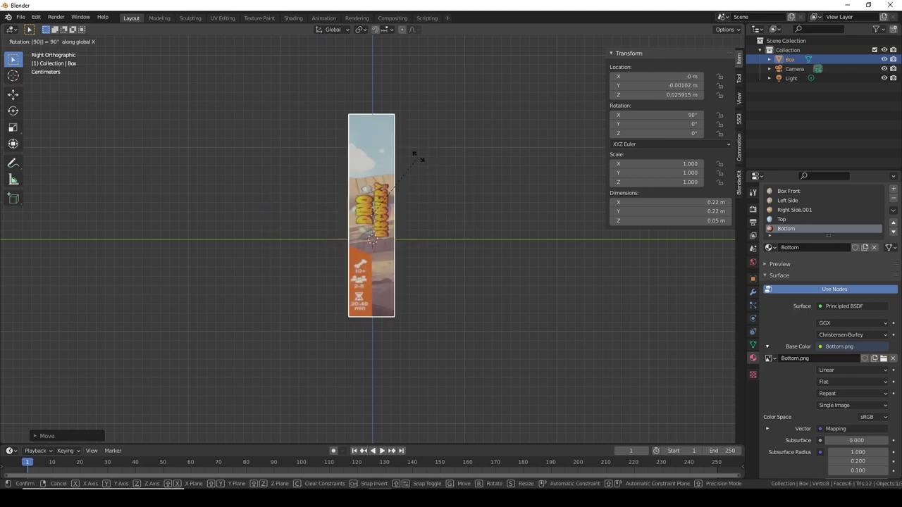
key(Return)
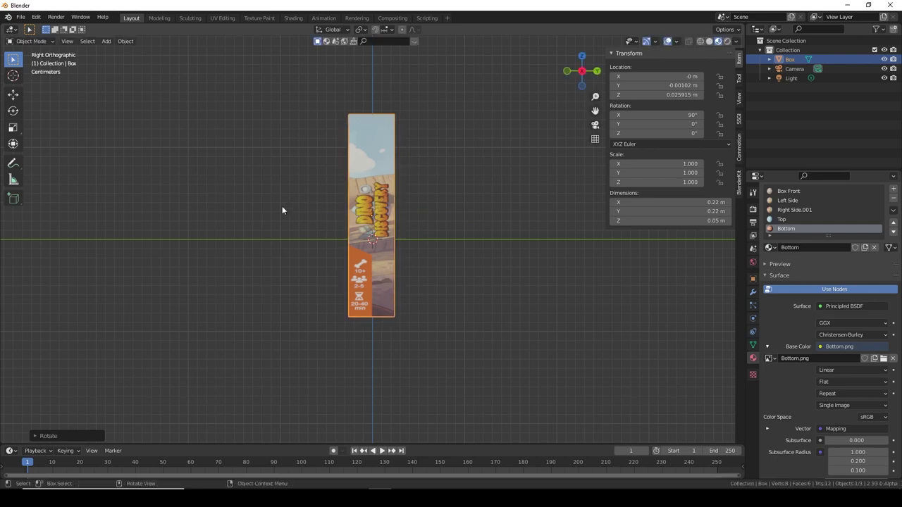
middle_drag(281, 206, 377, 219)
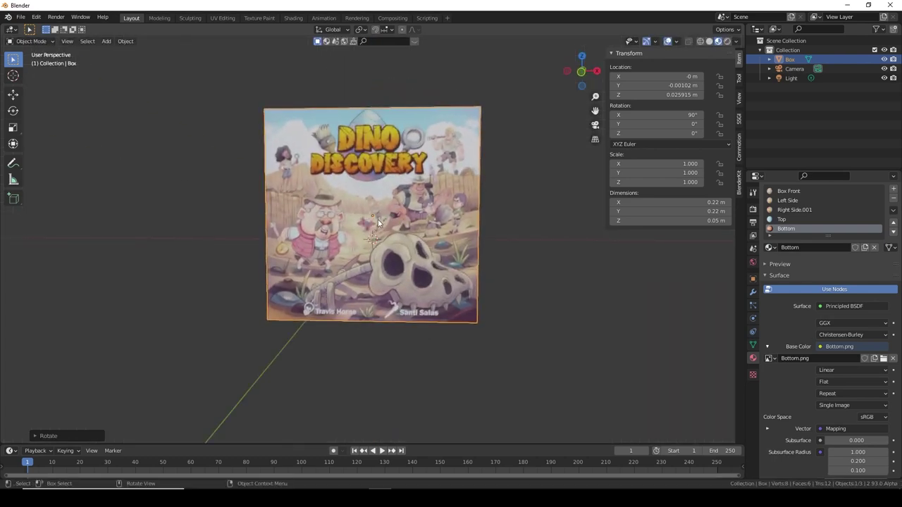
key(KP_3)
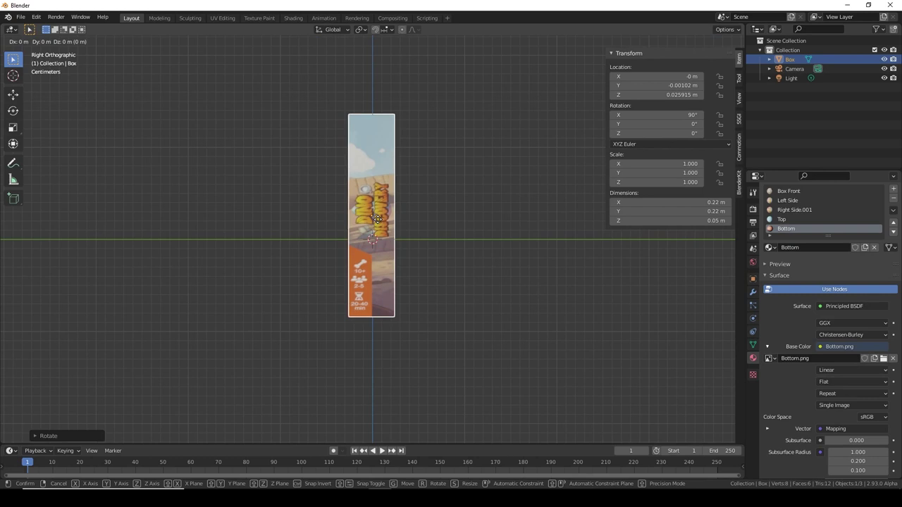
- Lift the upright box along Z to 0.11054 m above the floor
key(g)
key(z)
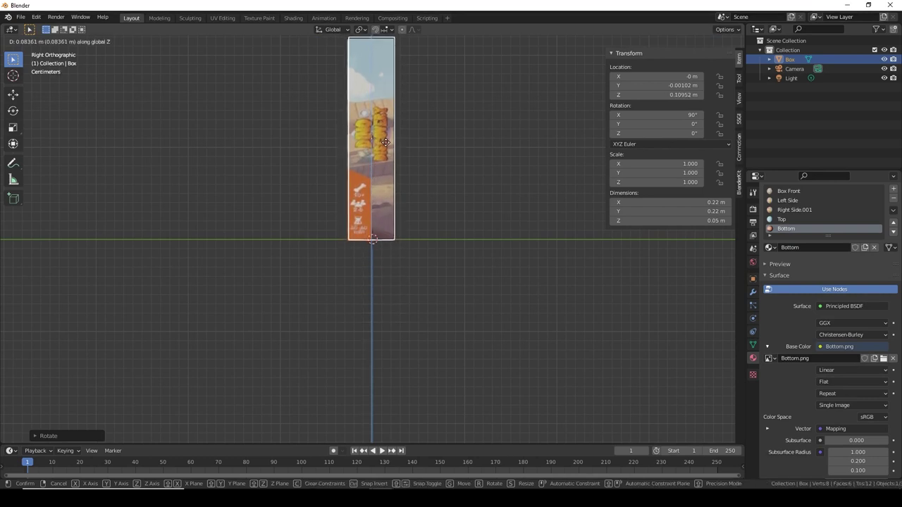
click(385, 141)
middle_drag(334, 151, 345, 202)
scroll(347, 202, up, 3)
middle_drag(350, 237, 399, 178)
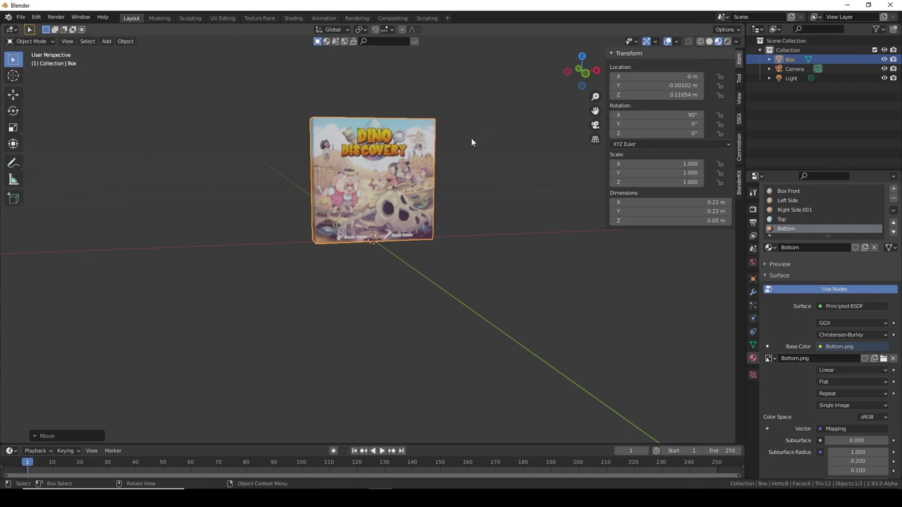
mouse_move(481, 143)
middle_down()
mouse_move(449, 153)
mouse_move(486, 153)
mouse_move(470, 155)
middle_up()
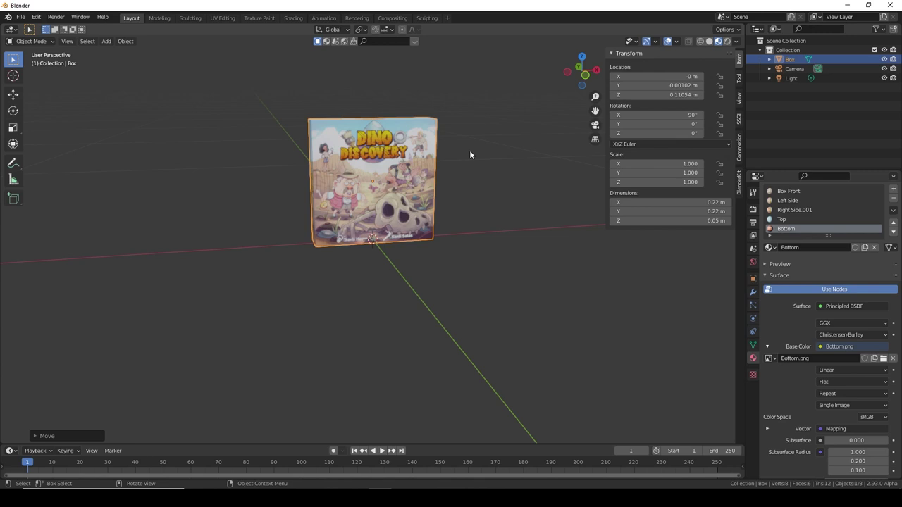
- Look through the scene camera, select it, and enter walk navigation
key(KP_0)
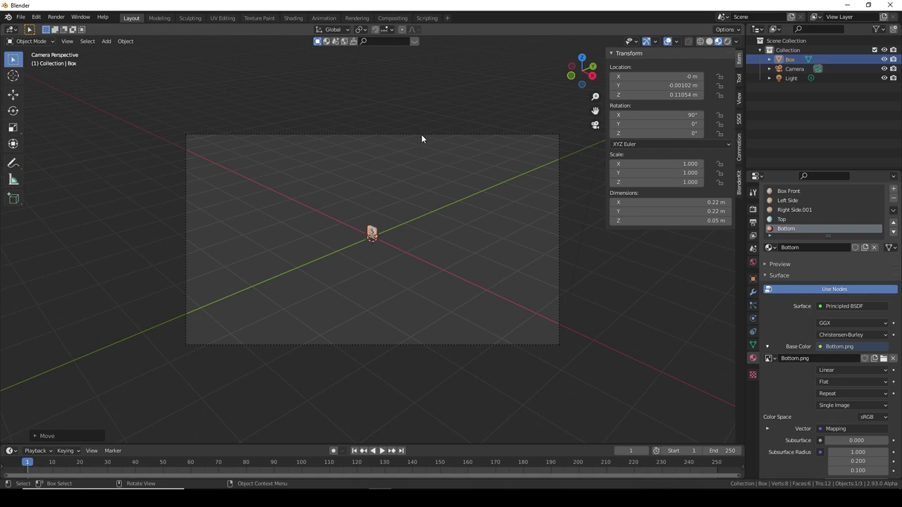
click(422, 135)
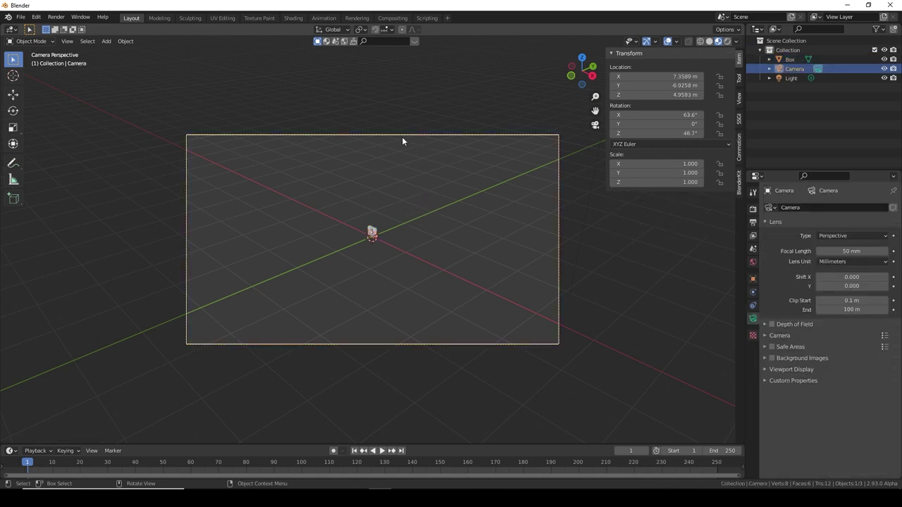
key(g)
key(x)
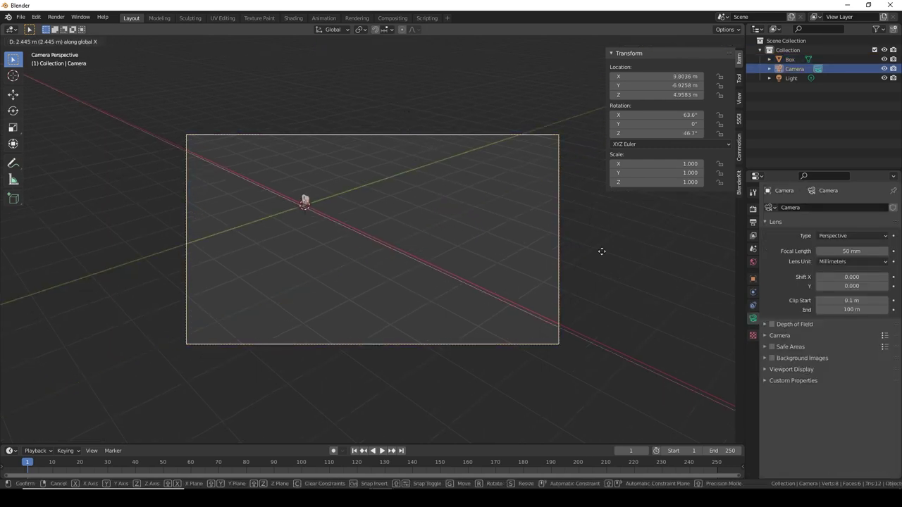
key(y)
key(Escape)
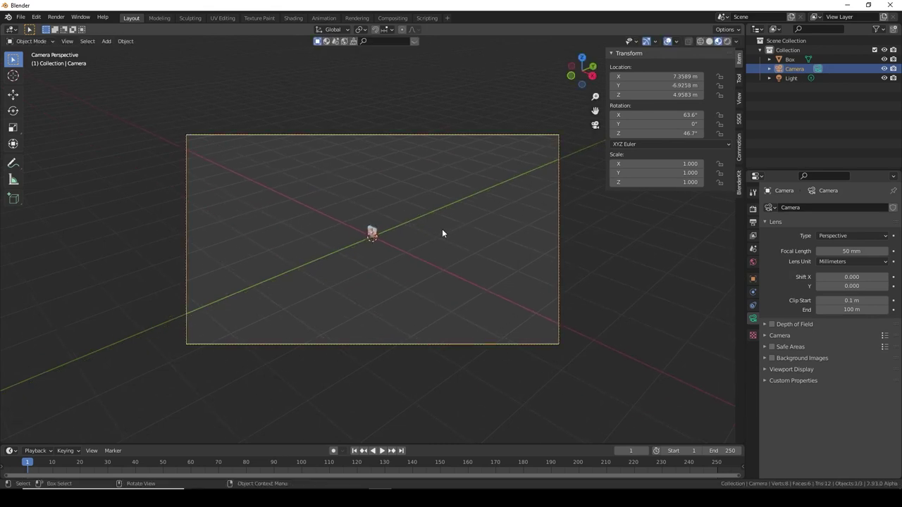
key(shift+grave)
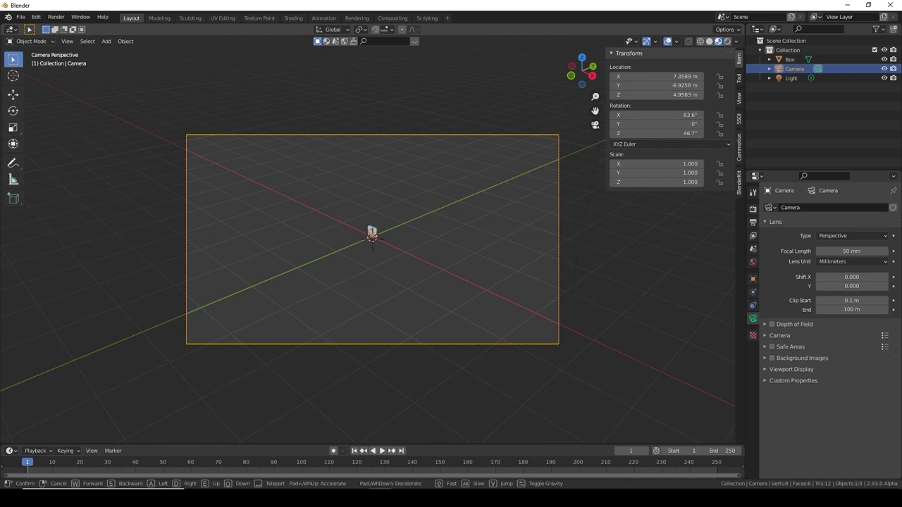
- Fly the camera close to the box, ending near X -0.43, Y -0.66, Z 0.26 m
key(w)
key(a)
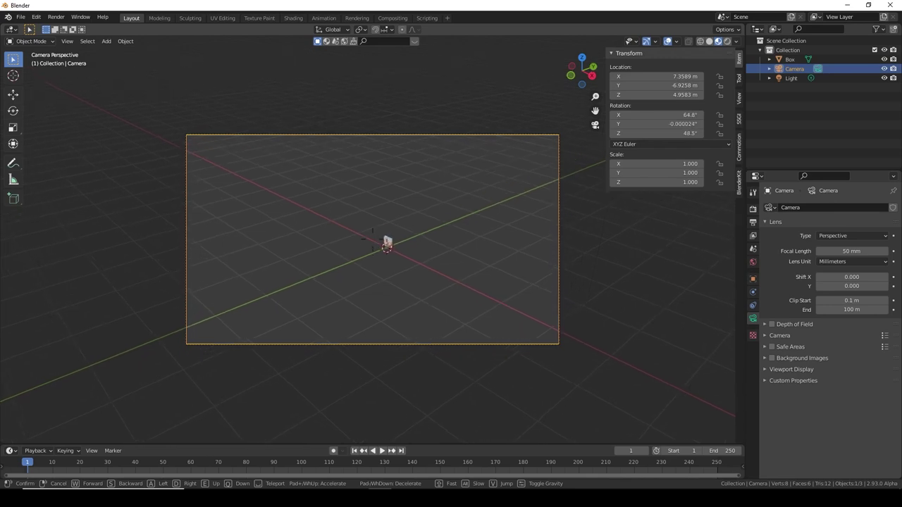
key(w)
key(a)
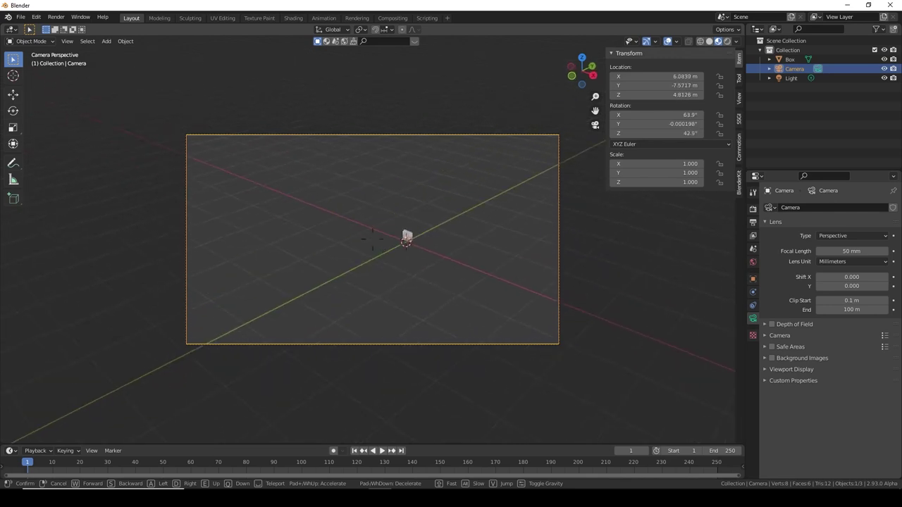
key(w)
key(a)
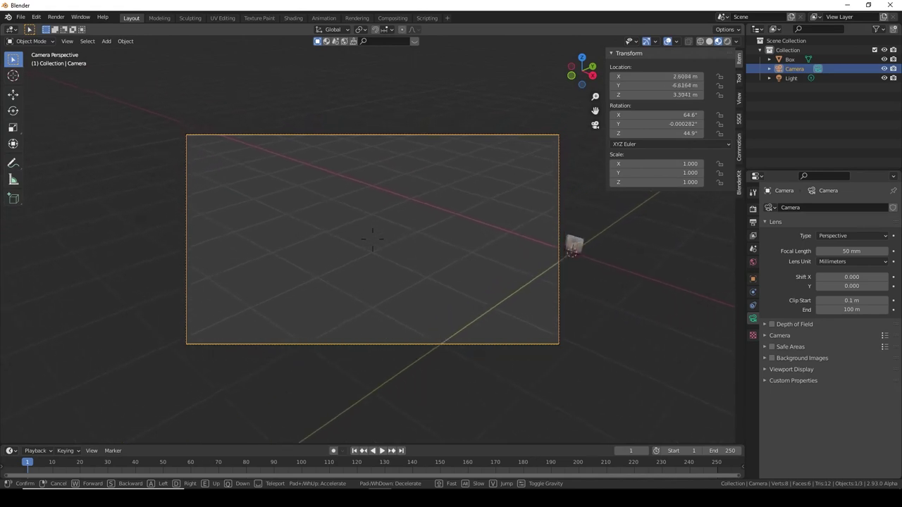
key(w)
key(a)
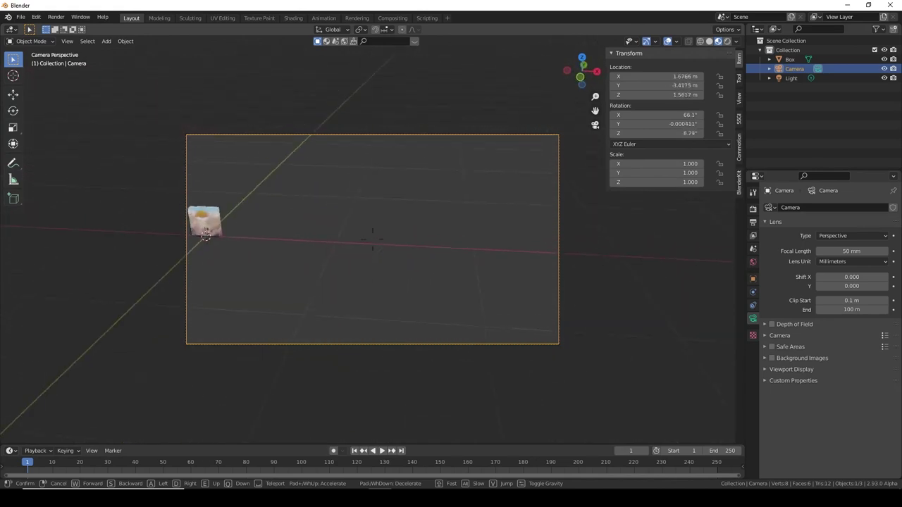
key(w)
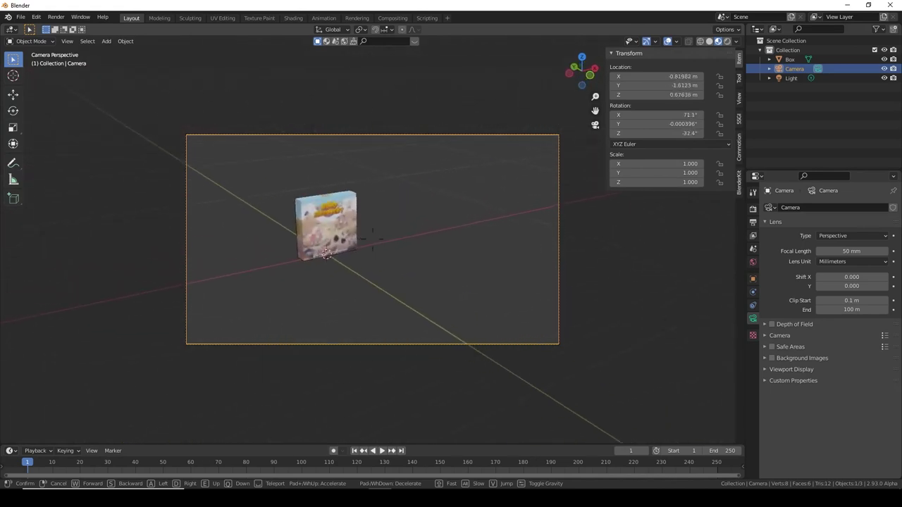
key(w)
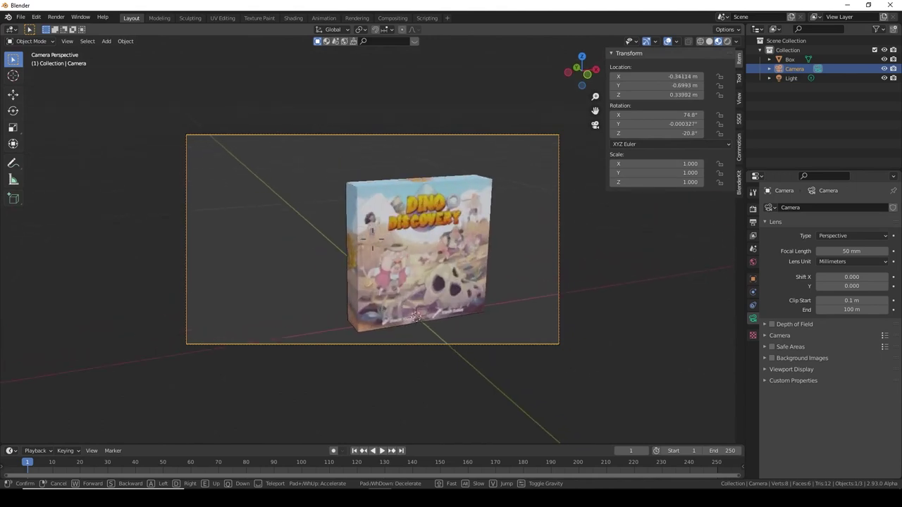
key(s)
key(w)
key(d)
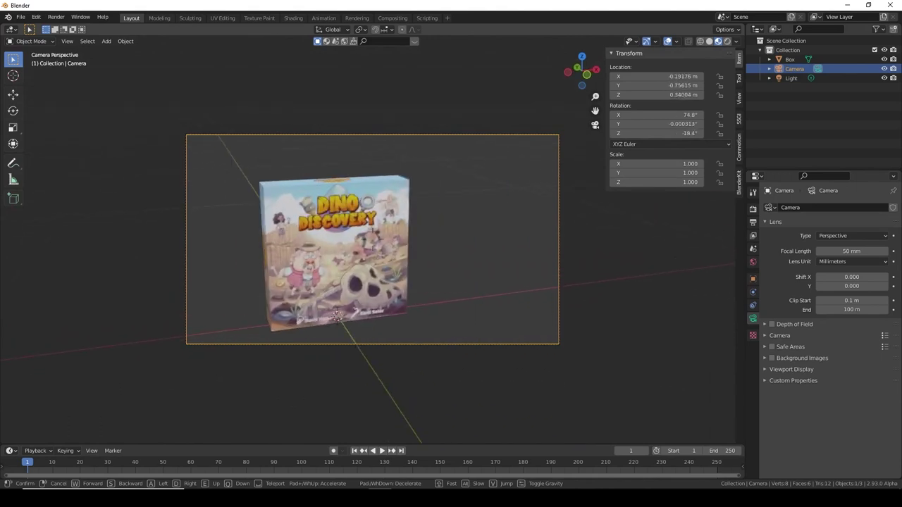
key(q)
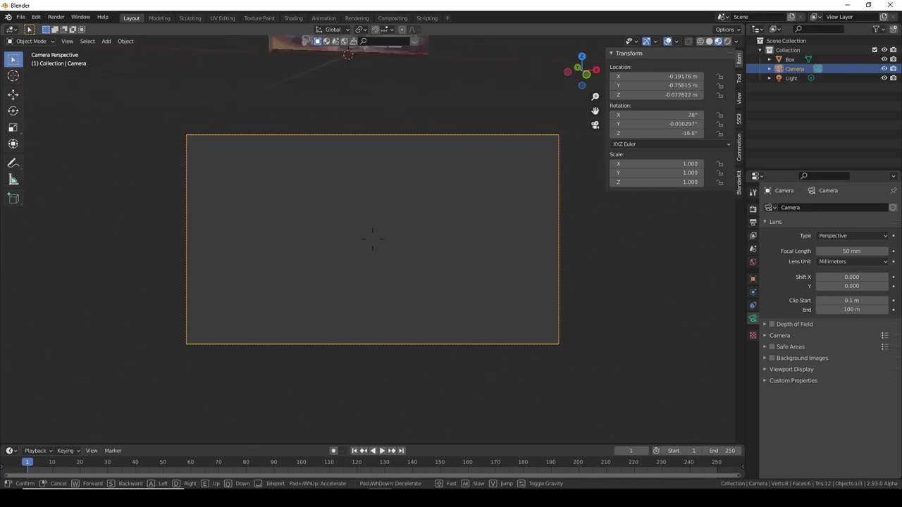
key(e)
key(s)
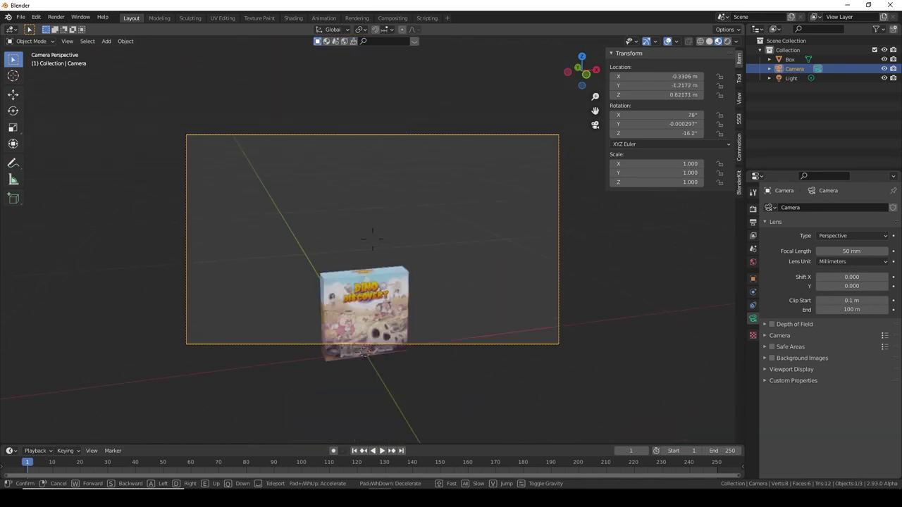
key(q)
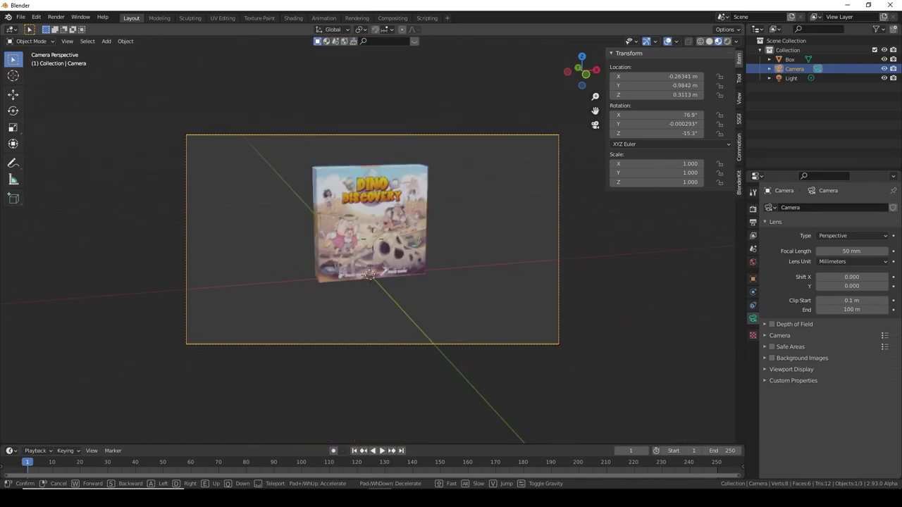
key(w)
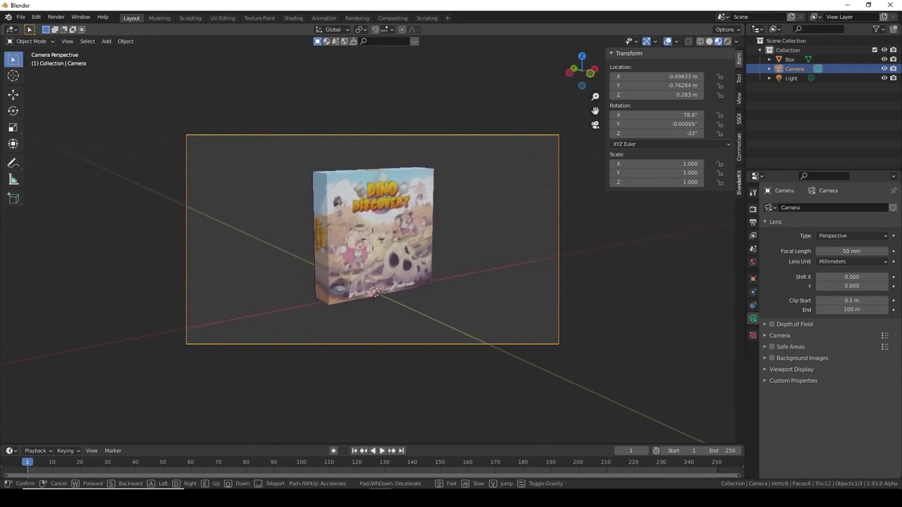
key(w)
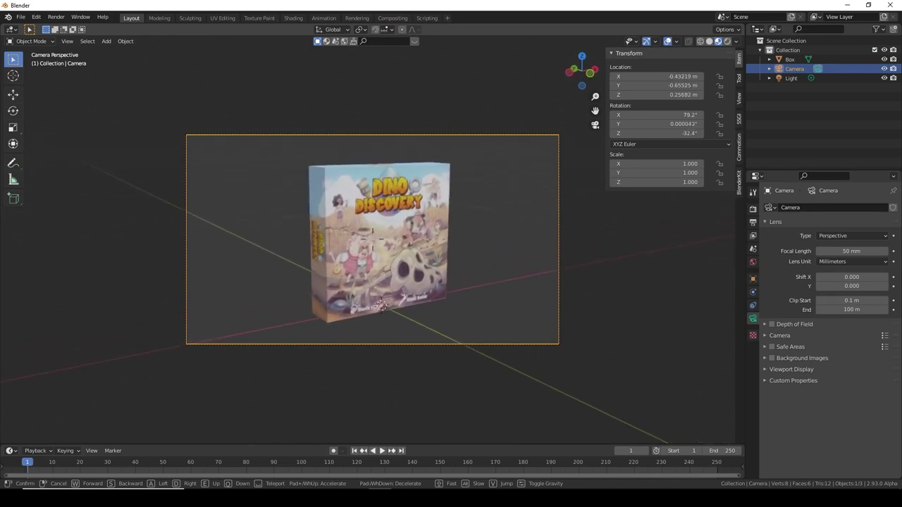
- Keep the new camera position and switch the viewport to Rendered shading
click(373, 243)
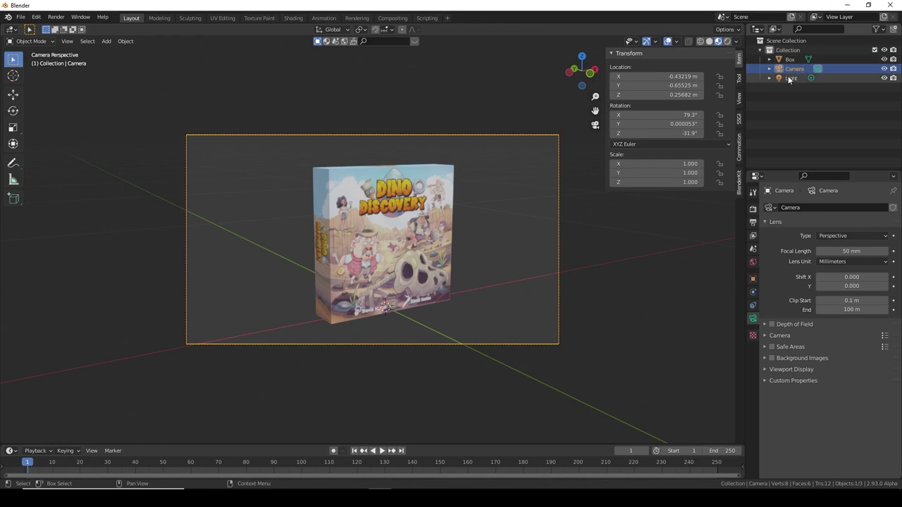
click(726, 42)
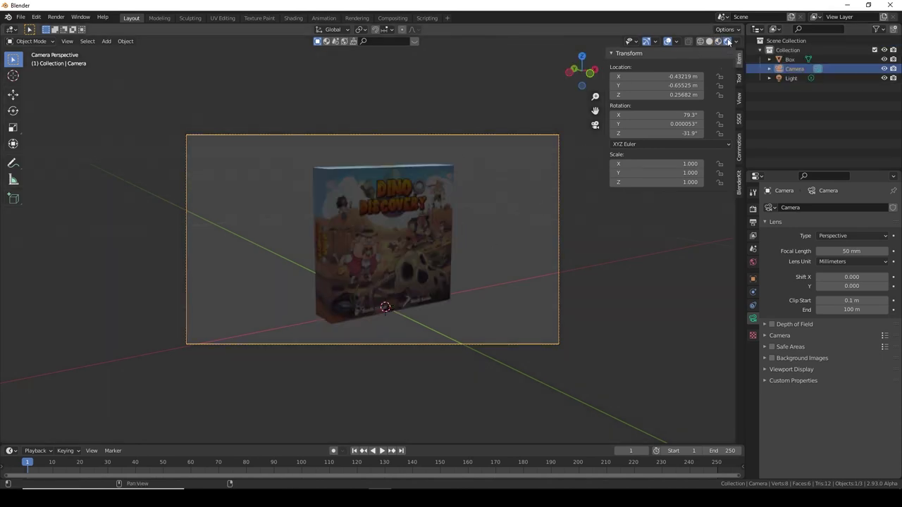
- Select the Light, frame it, and move it near the camera at about (0.40, 2.32, 0.35) m
click(792, 78)
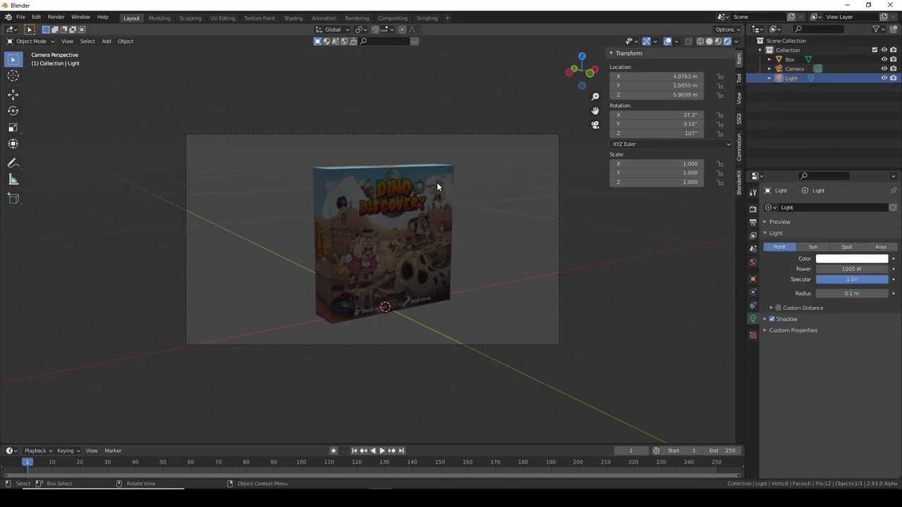
key(KP_Decimal)
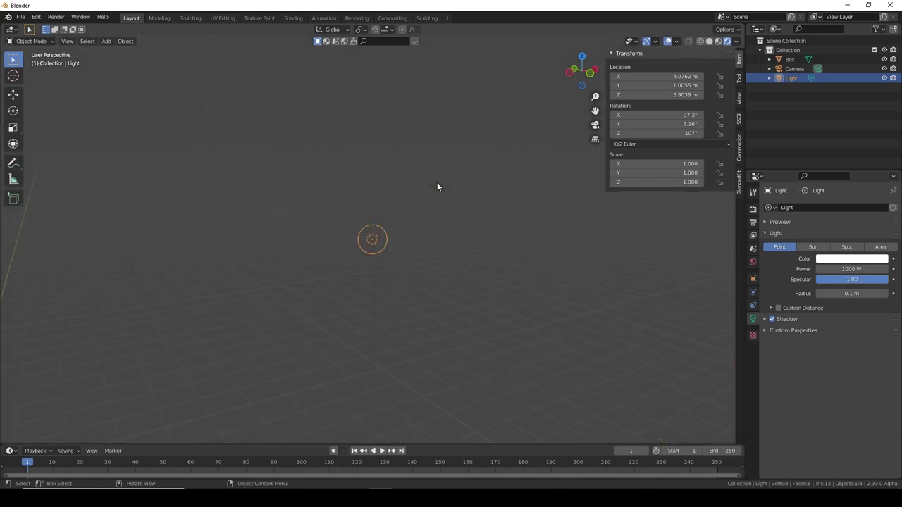
middle_drag(437, 183, 297, 367)
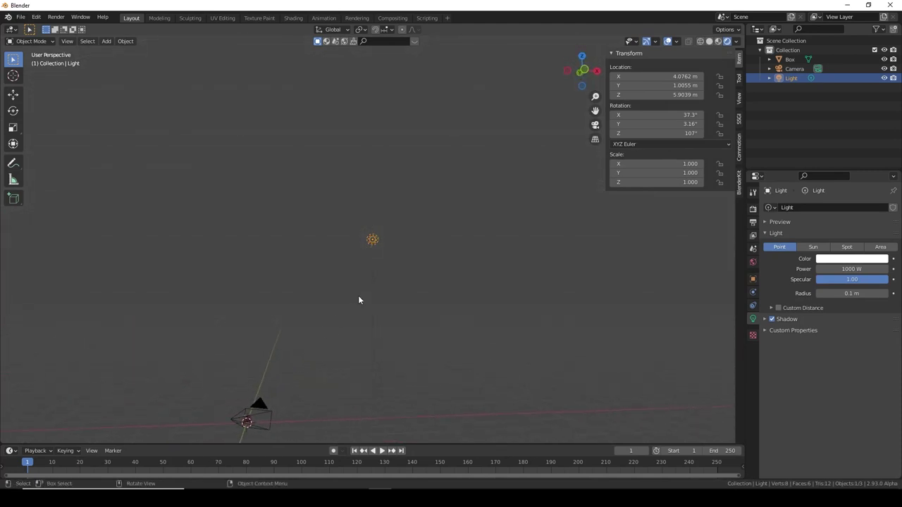
key(g)
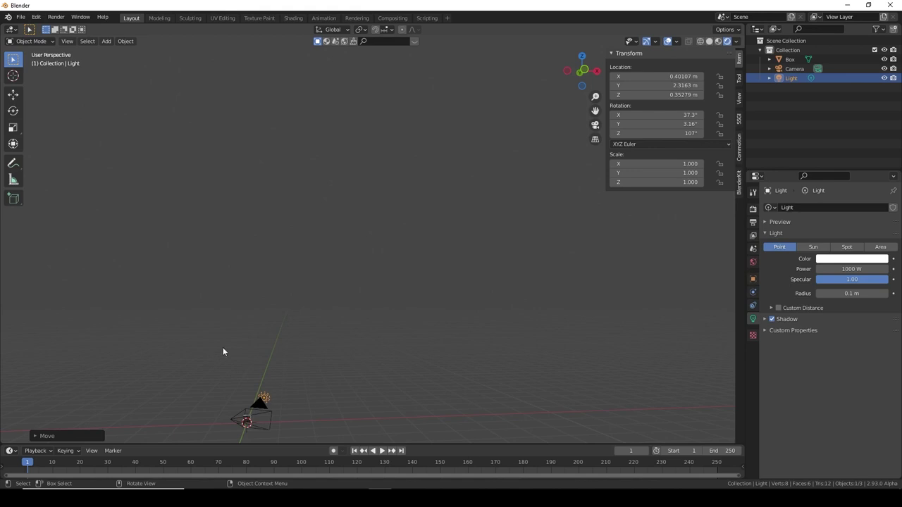
key(KP_0)
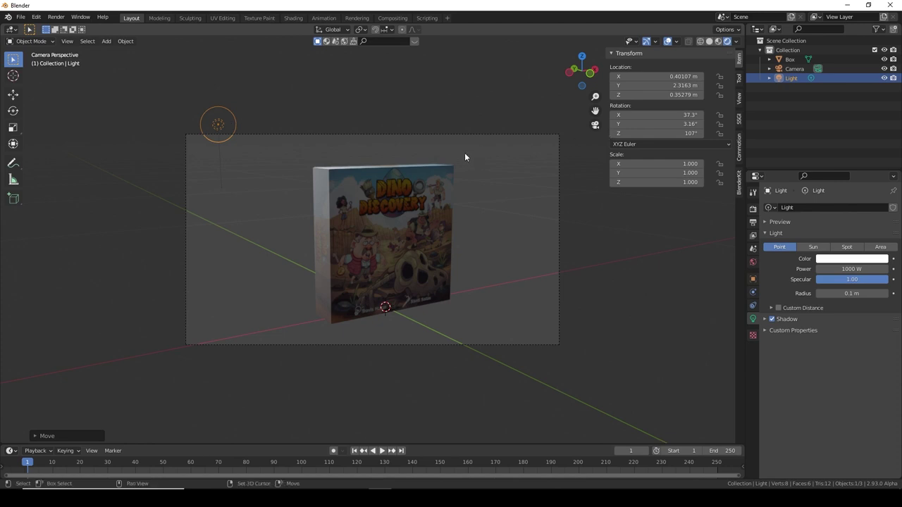
- Add a new 10 W Point light and drop it up and to the right of the box
key(shift+a)
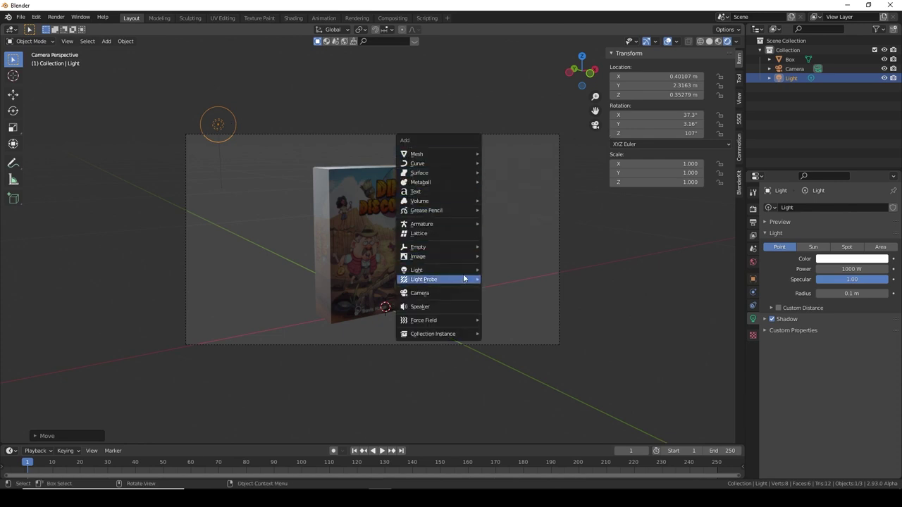
mouse_move(462, 269)
click(499, 269)
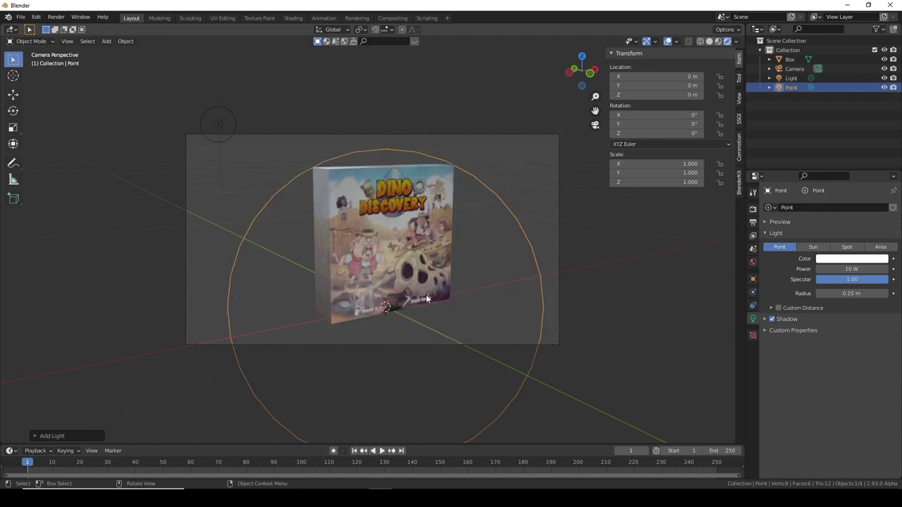
key(g)
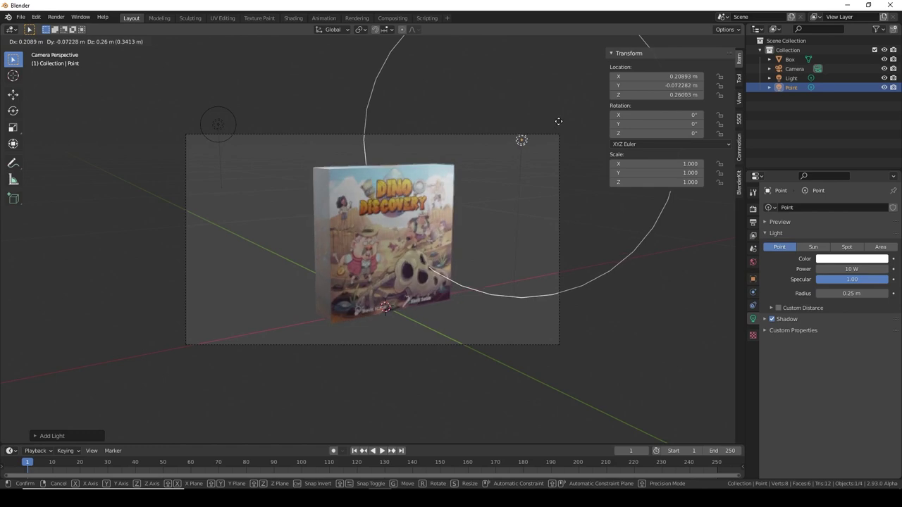
click(552, 127)
- Refine the Point light's X and Z placement to about (0.28, -0.22, 0.37) m
scroll(535, 141, down, 3)
key(g)
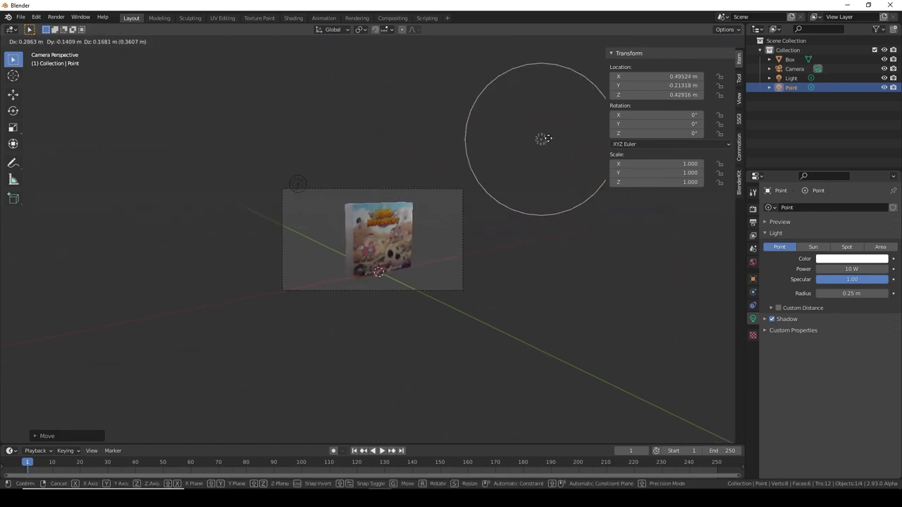
key(x)
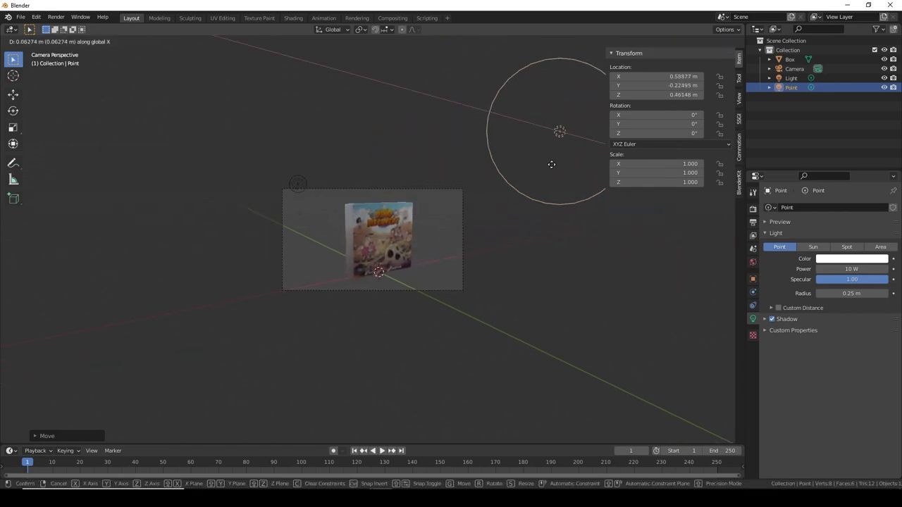
click(497, 155)
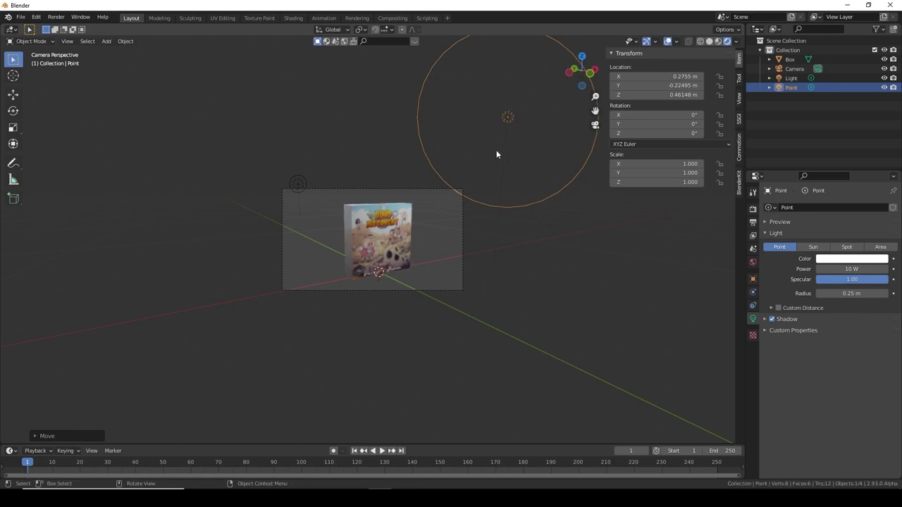
key(g)
key(z)
click(505, 180)
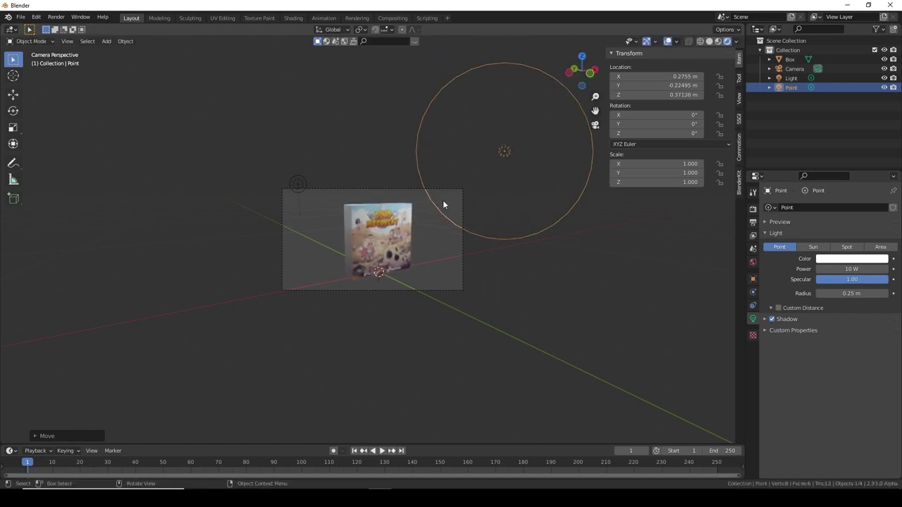
scroll(442, 200, up, 2)
- Move the original Light further left above the box and lower its power to about 581 W
click(212, 123)
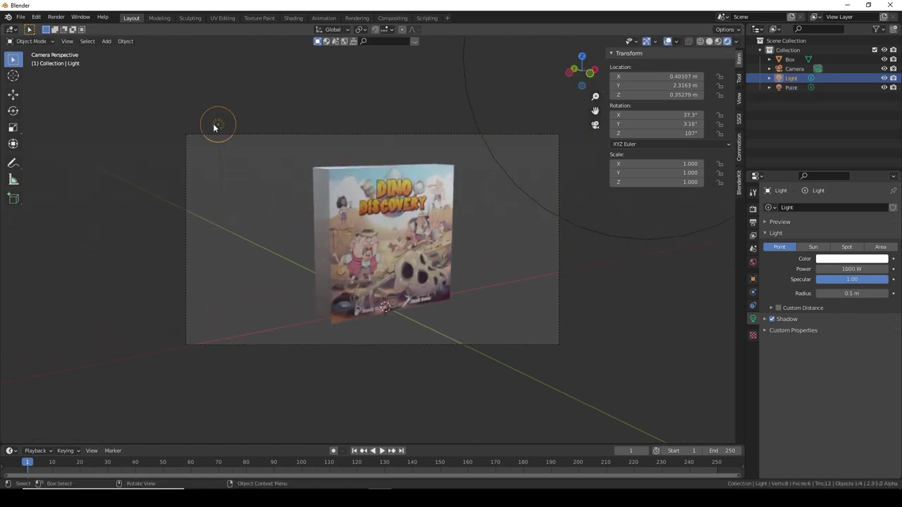
key(g)
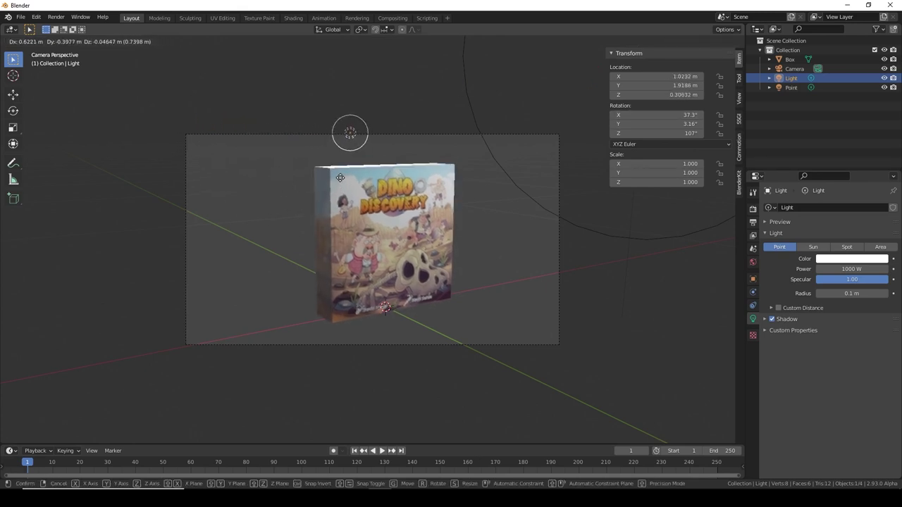
click(285, 173)
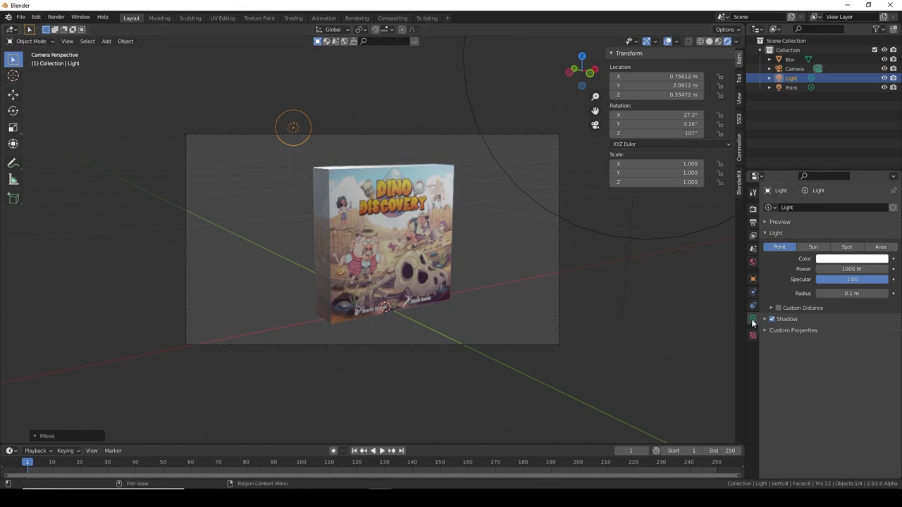
drag(852, 269, 817, 268)
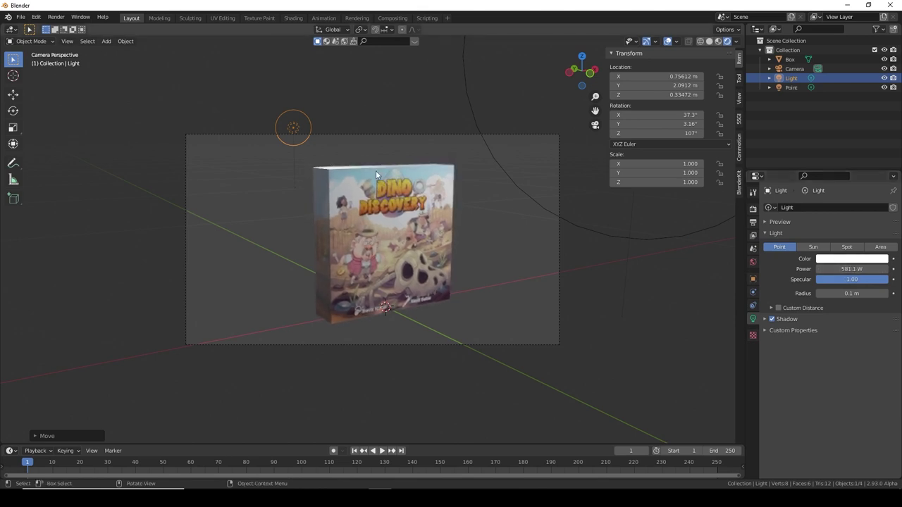
- Select the Point light and adjust its power down to 6.7 W
scroll(370, 170, down, 4)
click(513, 152)
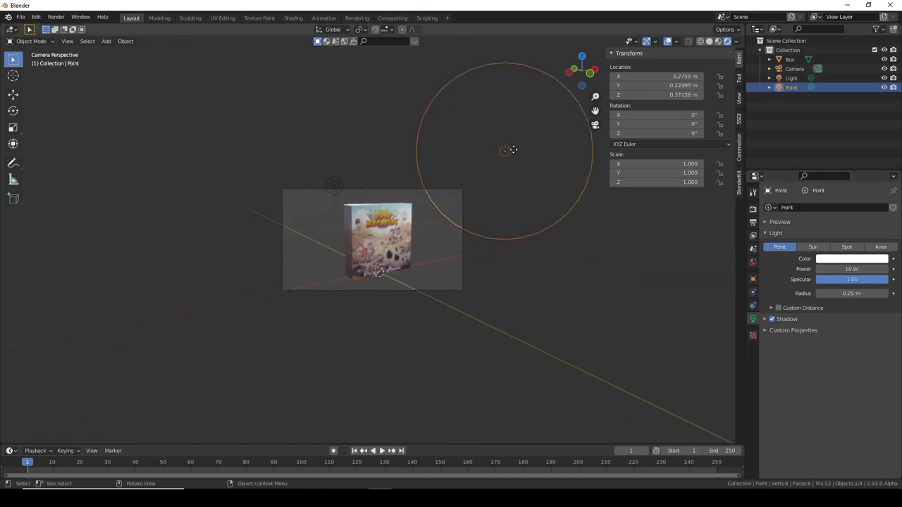
key(g)
right_click(512, 150)
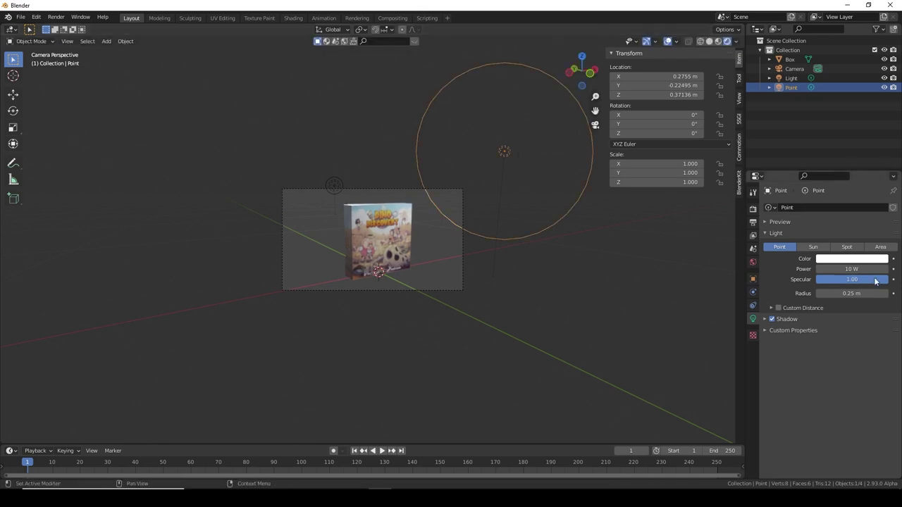
drag(851, 268, 834, 268)
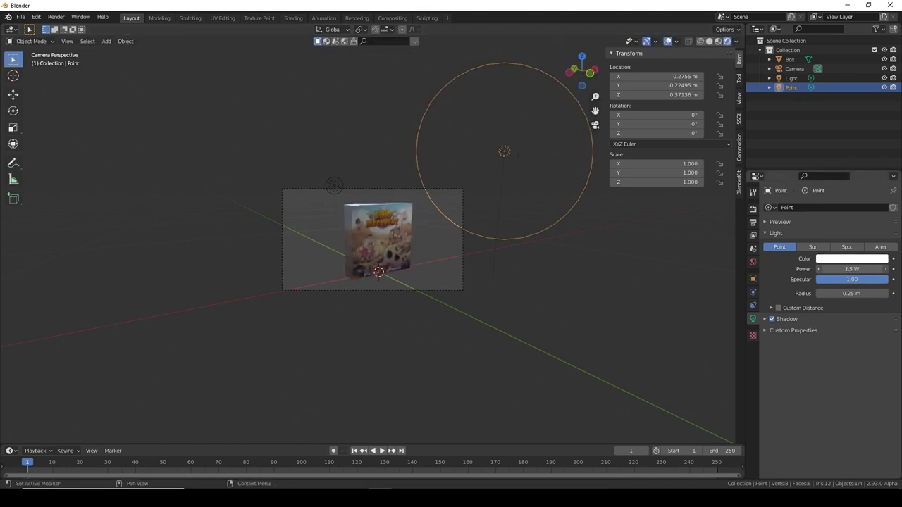
scroll(374, 279, up, 5)
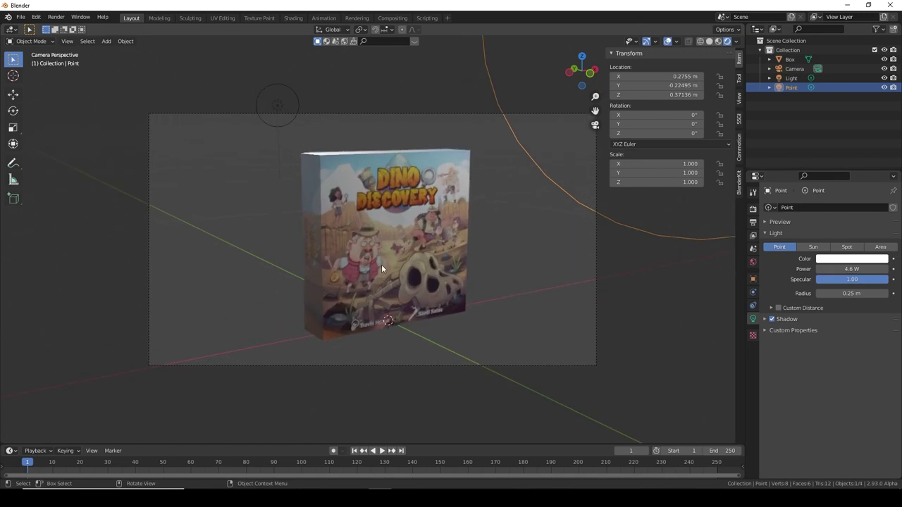
drag(851, 269, 858, 269)
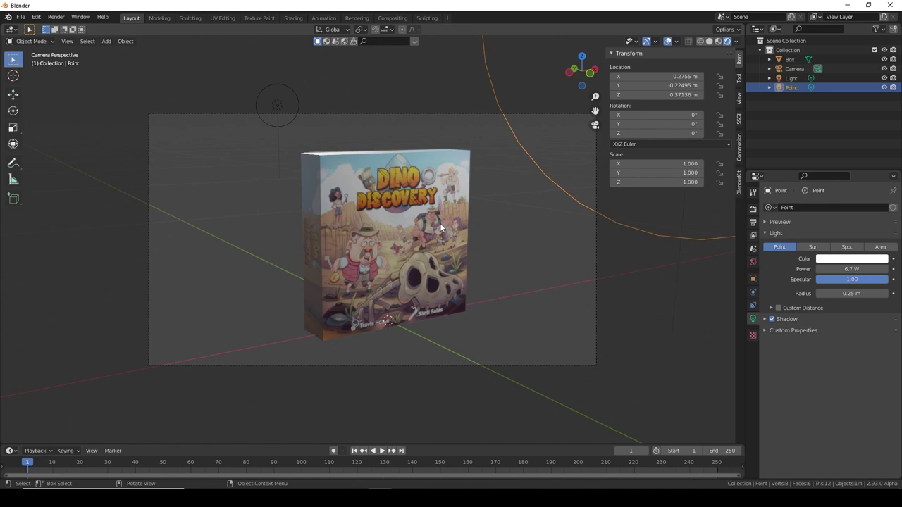
key(F12)
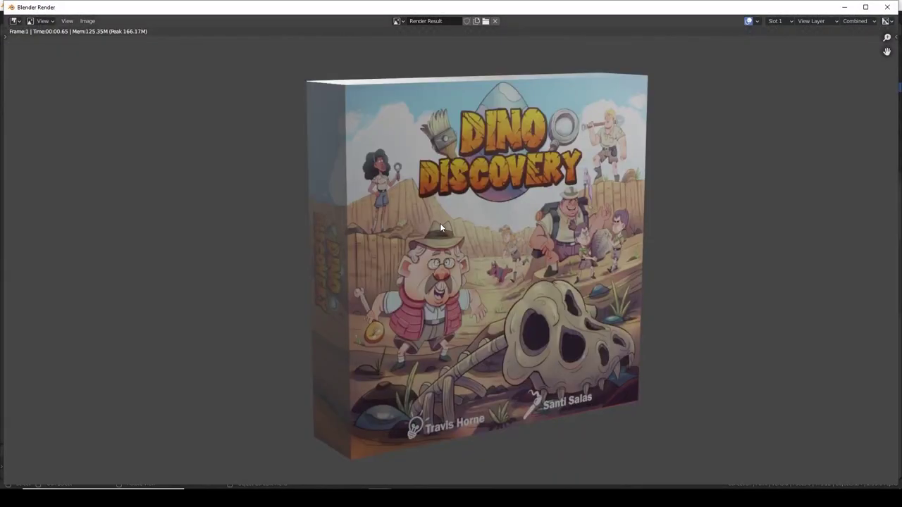
scroll(440, 223, down, 1)
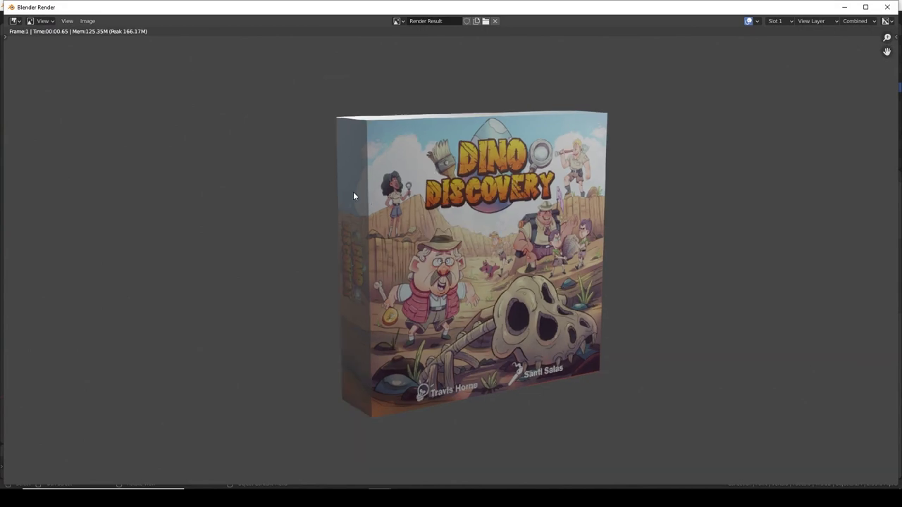
click(842, 8)
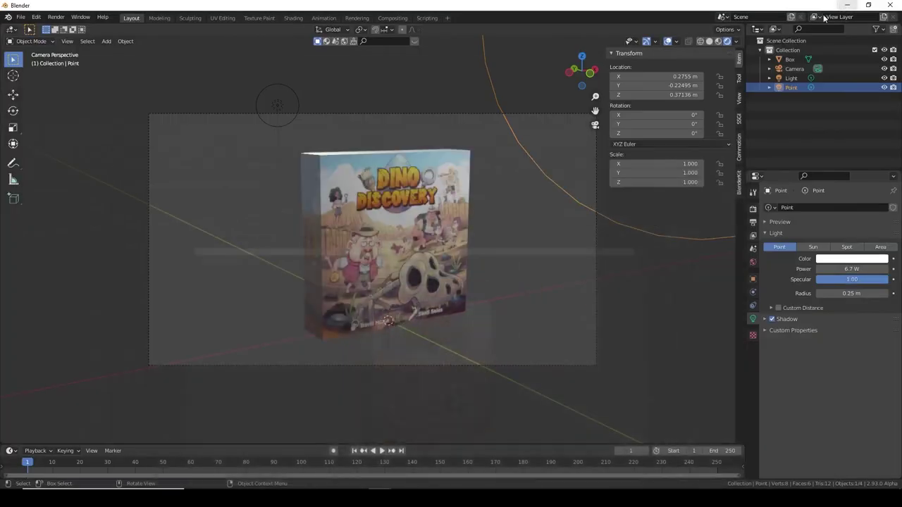
- Select the Light and toggle its visibility repeatedly to compare the box's lighting
click(275, 104)
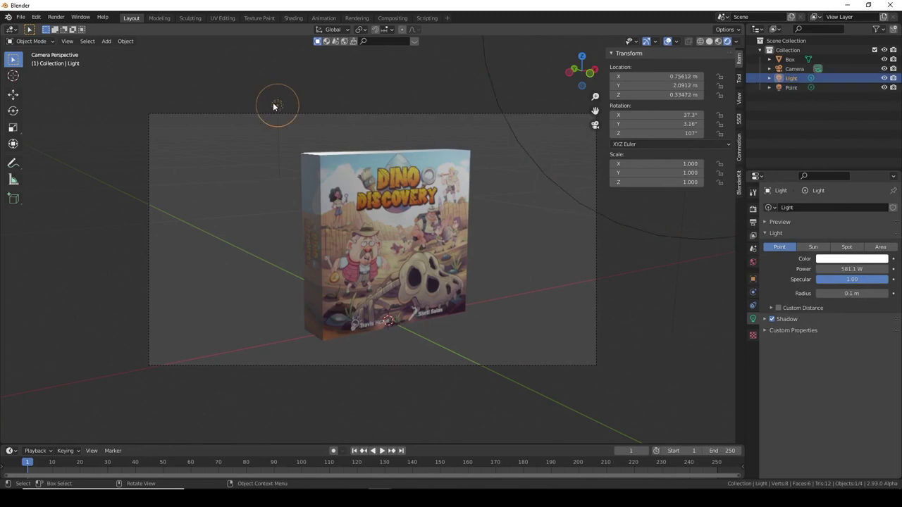
click(885, 79)
click(885, 79)
click(885, 79)
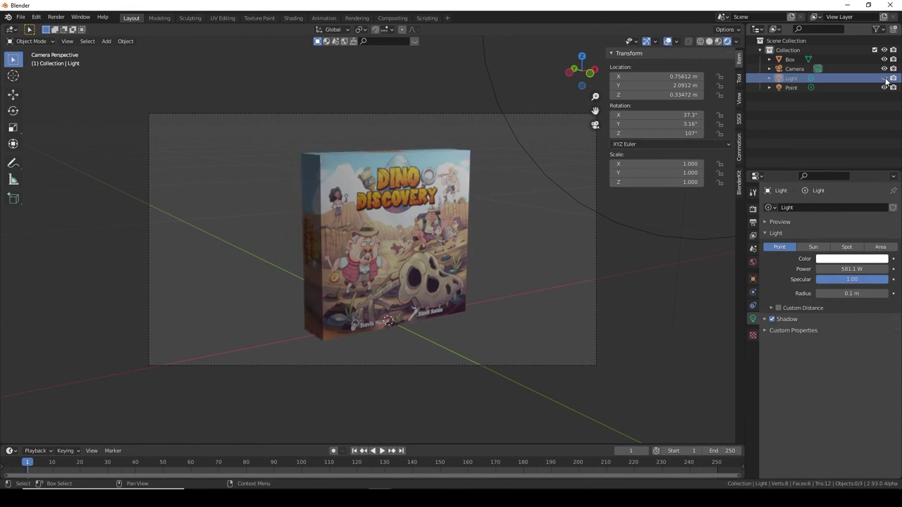
click(885, 79)
click(885, 79)
click(885, 79)
click(885, 79)
click(885, 79)
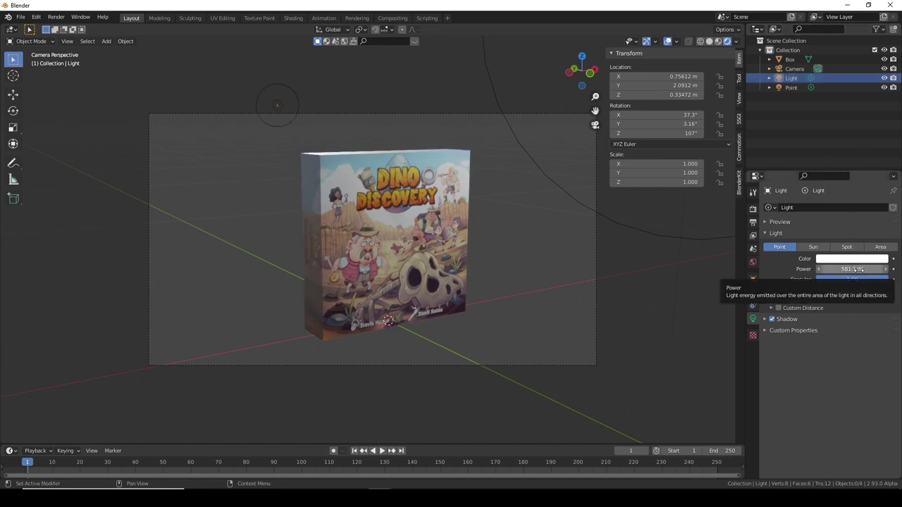
- Set the Light's power to 100 W, then fine-tune it to 143.3 W
click(282, 103)
mouse_move(856, 268)
mouse_down()
mouse_move(828, 268)
mouse_move(854, 263)
mouse_up()
click(856, 269)
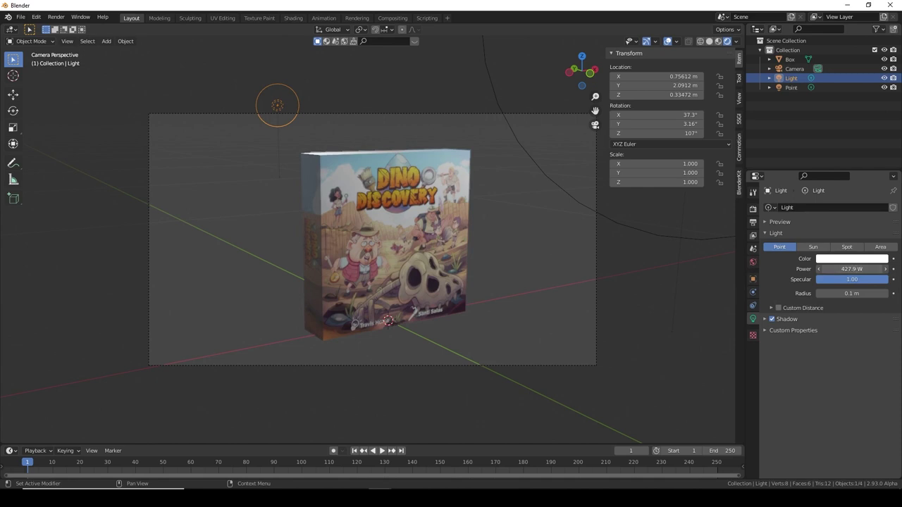
text(100)
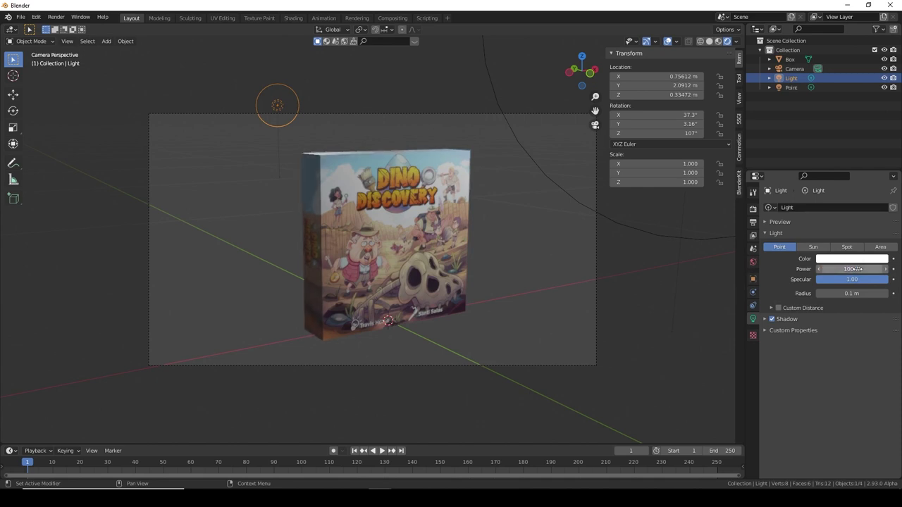
key(Return)
mouse_move(852, 269)
mouse_down()
mouse_move(843, 268)
mouse_move(861, 269)
mouse_up()
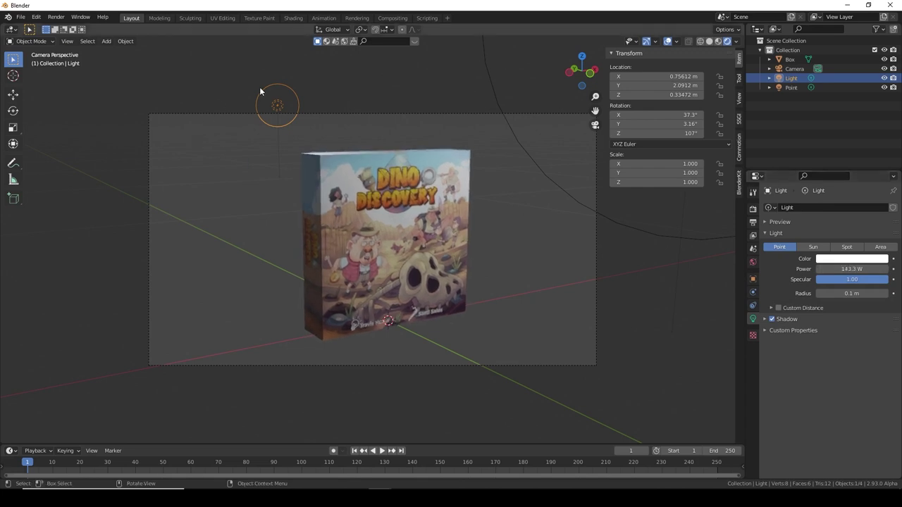
- Lower the Light along the Z axis beside the box
key(g)
key(z)
click(286, 144)
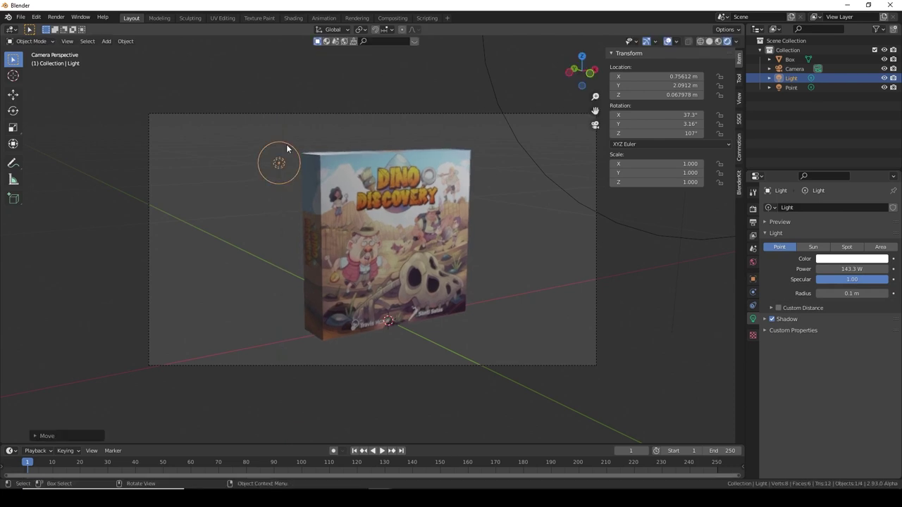
scroll(287, 145, down, 3)
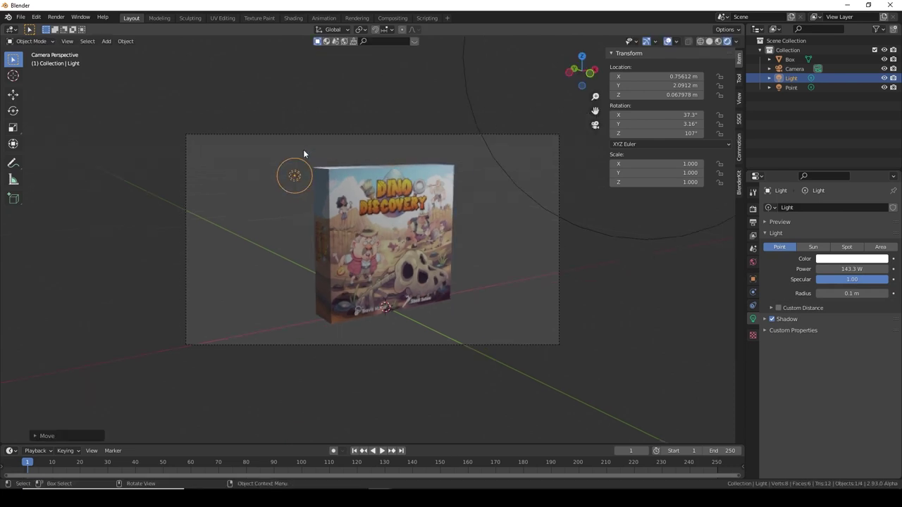
- Move the Point lamp sideways along X, then along Y to a new position
click(560, 115)
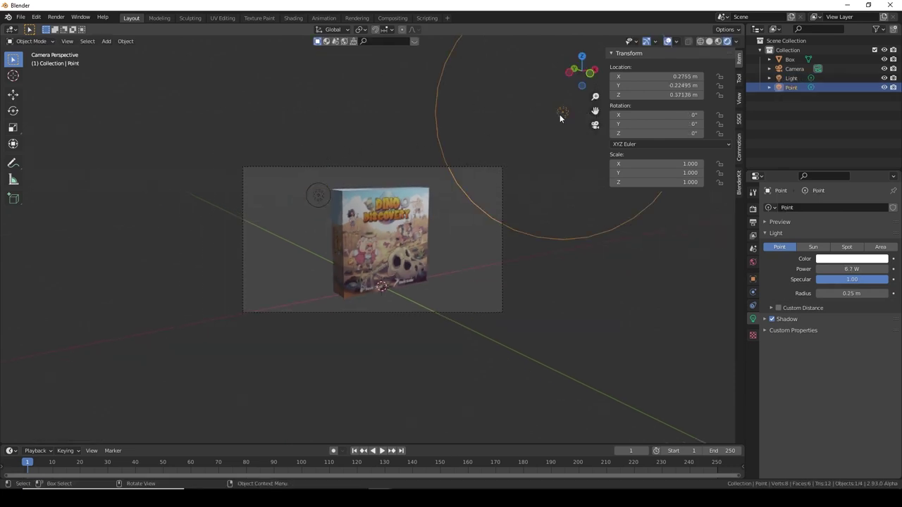
key(g)
key(x)
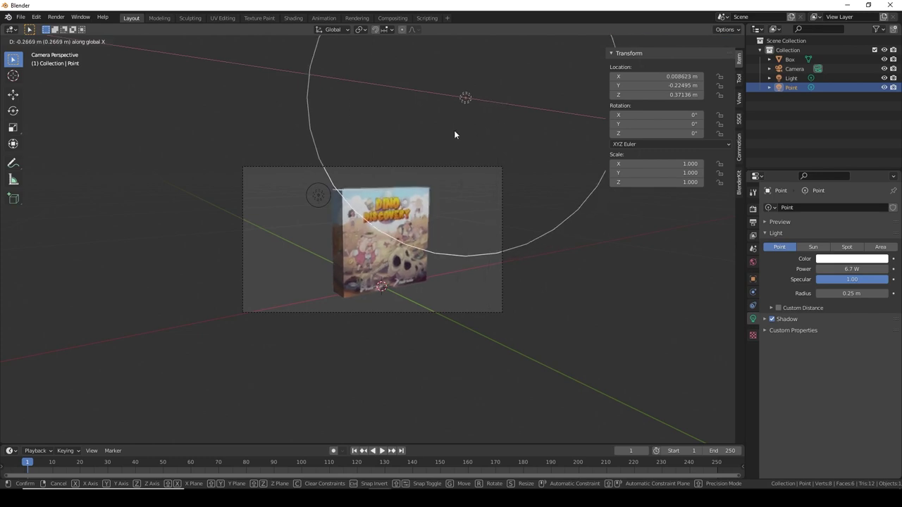
click(454, 130)
key(g)
key(y)
click(634, 251)
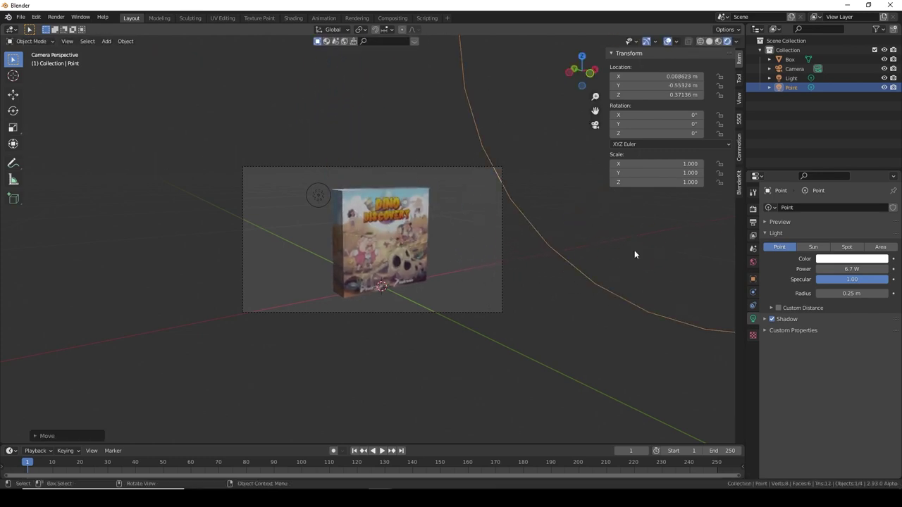
scroll(497, 253, up, 3)
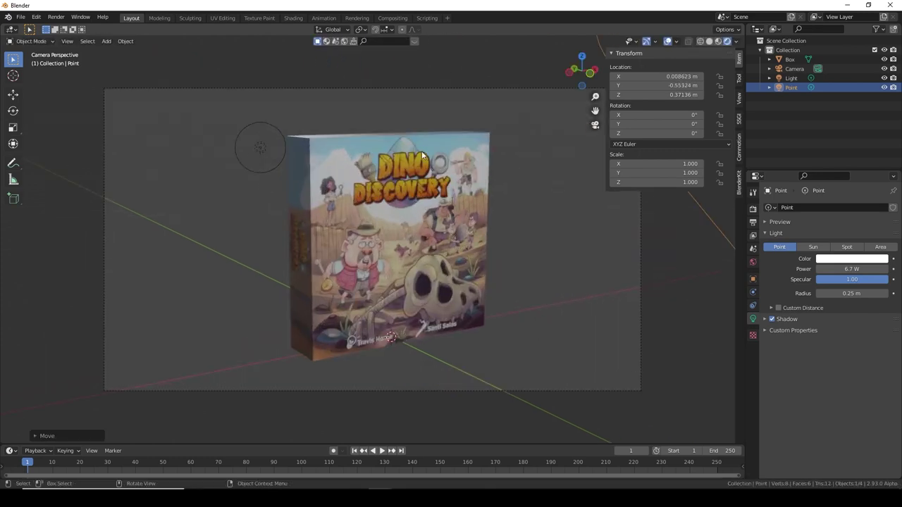
- Hide and reshow the Point lamp and the Light to compare lighting
click(884, 86)
click(883, 87)
click(883, 77)
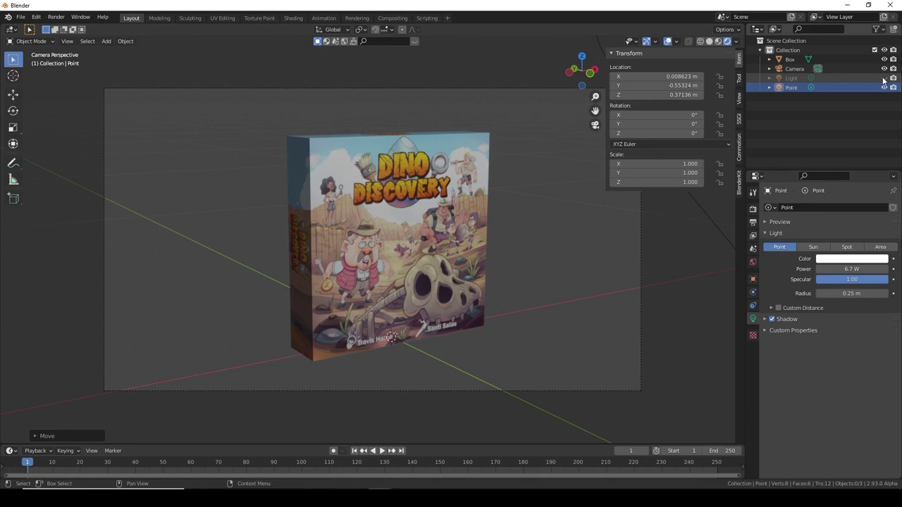
click(884, 78)
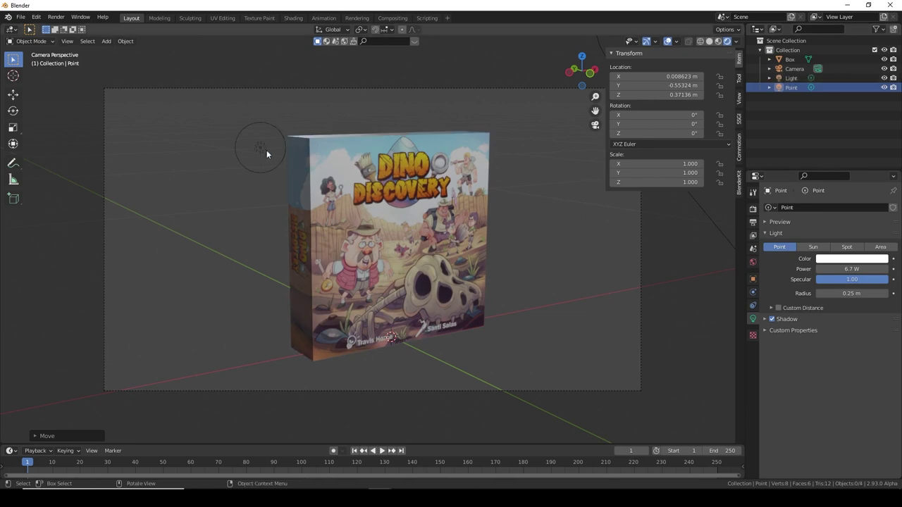
- Move the Light to about (0.97, 1.90, -0.19) m, hide it, and re-render with F12
click(259, 149)
key(g)
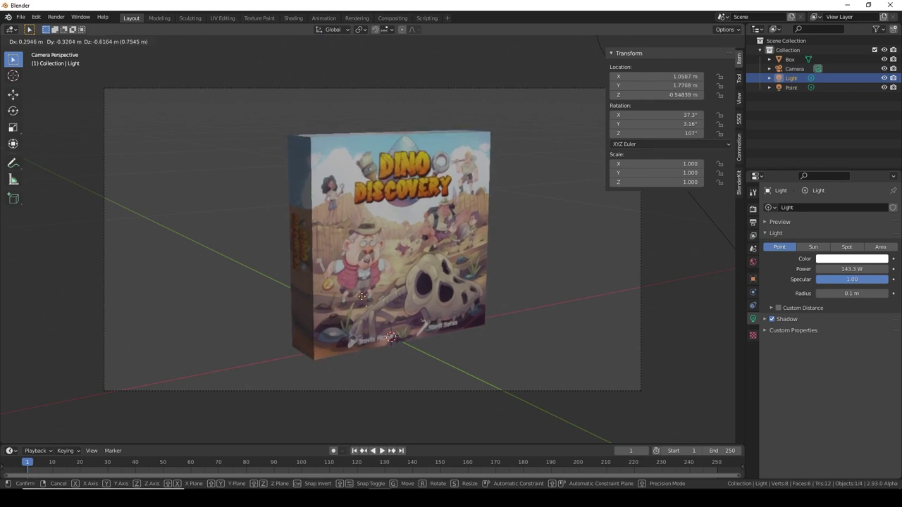
click(289, 218)
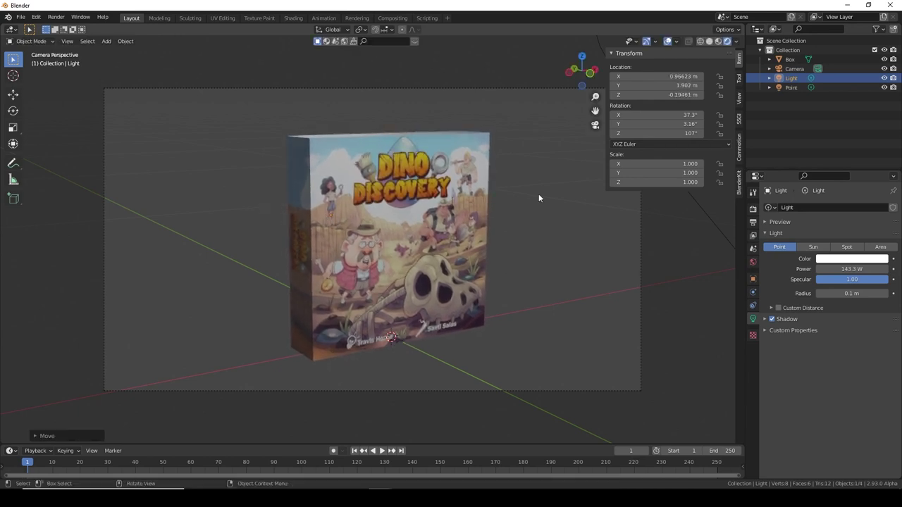
click(884, 78)
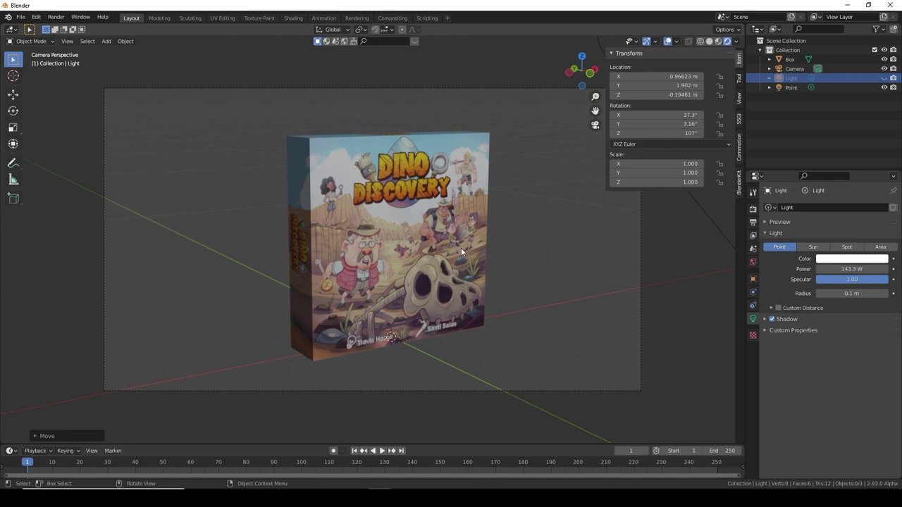
key(F12)
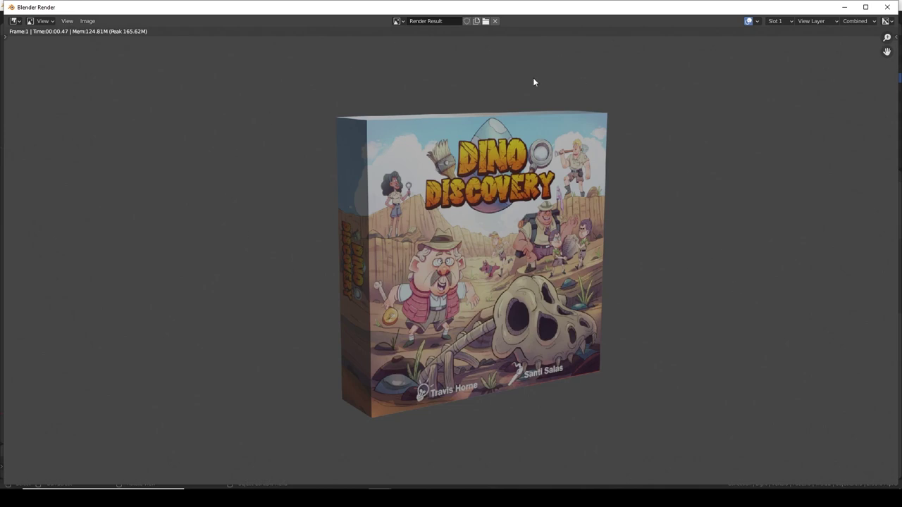
click(844, 7)
- Select the camera, re-aim it, raise it along Z and shift it along X
click(456, 387)
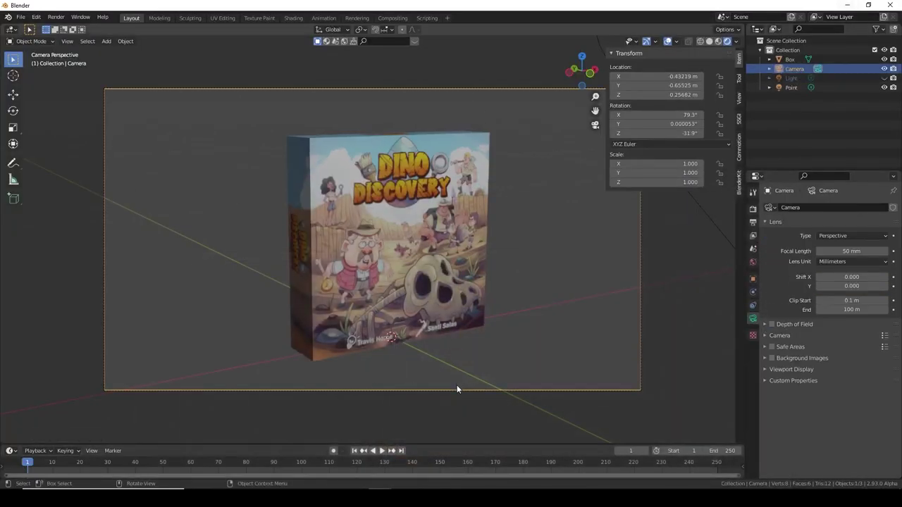
key(shift+grave)
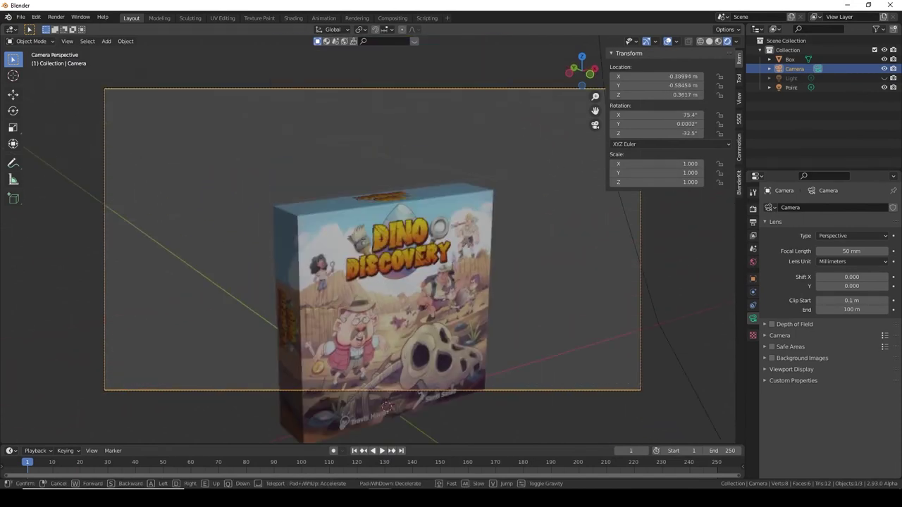
click(373, 244)
key(g)
key(z)
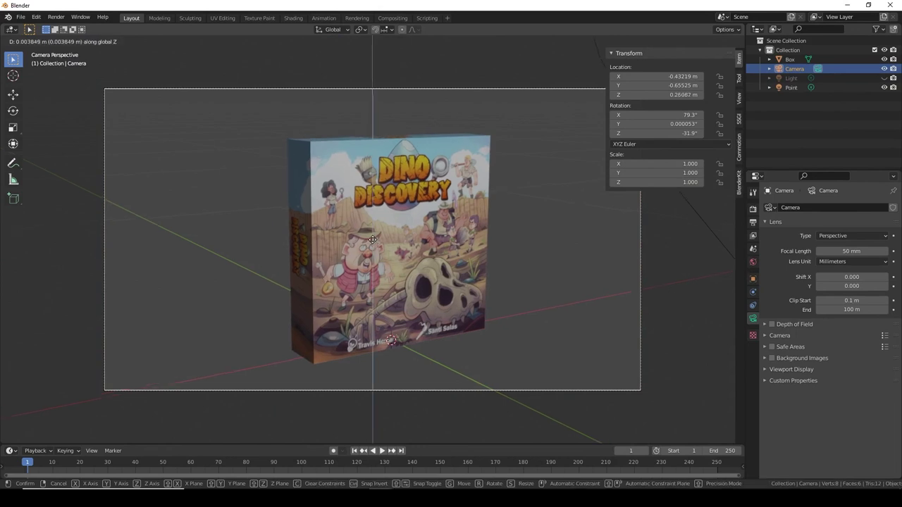
click(372, 227)
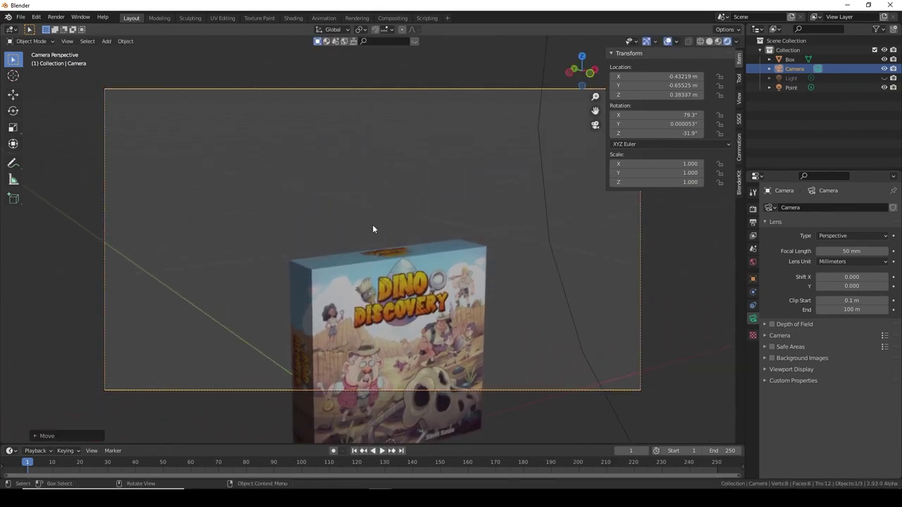
key(shift+grave)
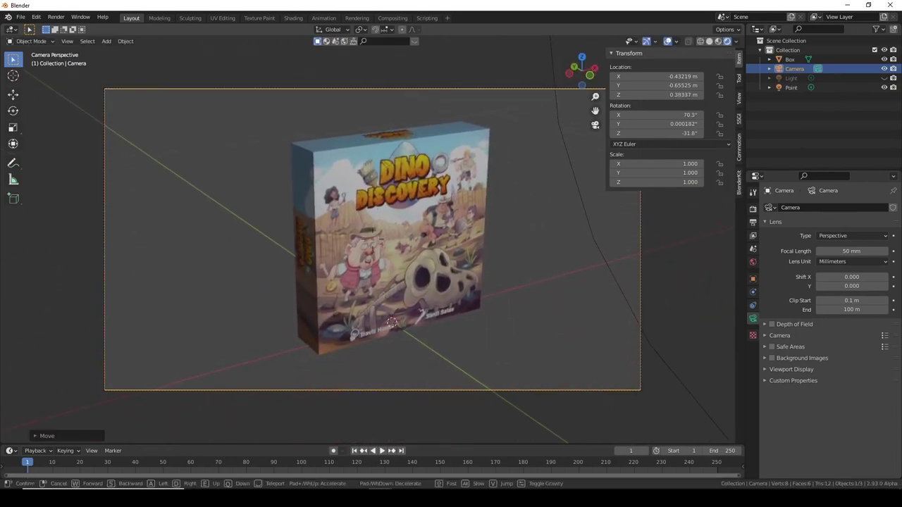
click(372, 238)
key(g)
key(x)
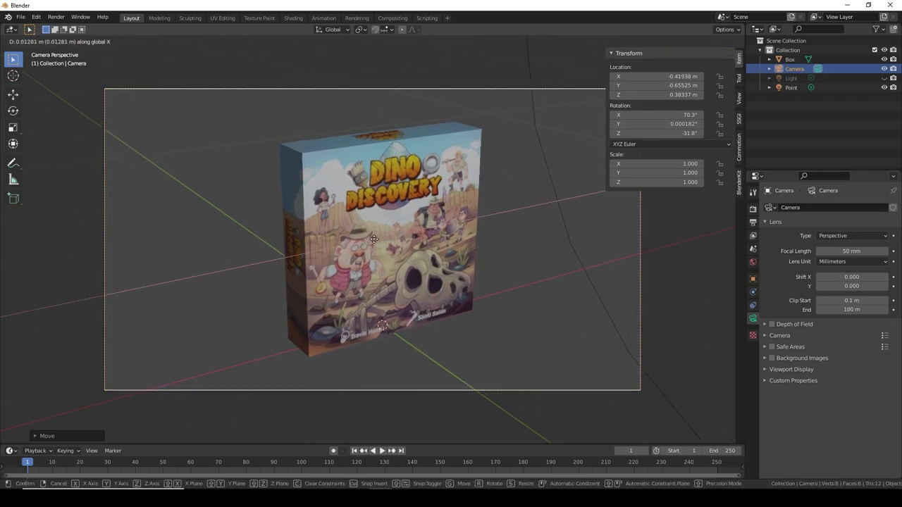
click(376, 240)
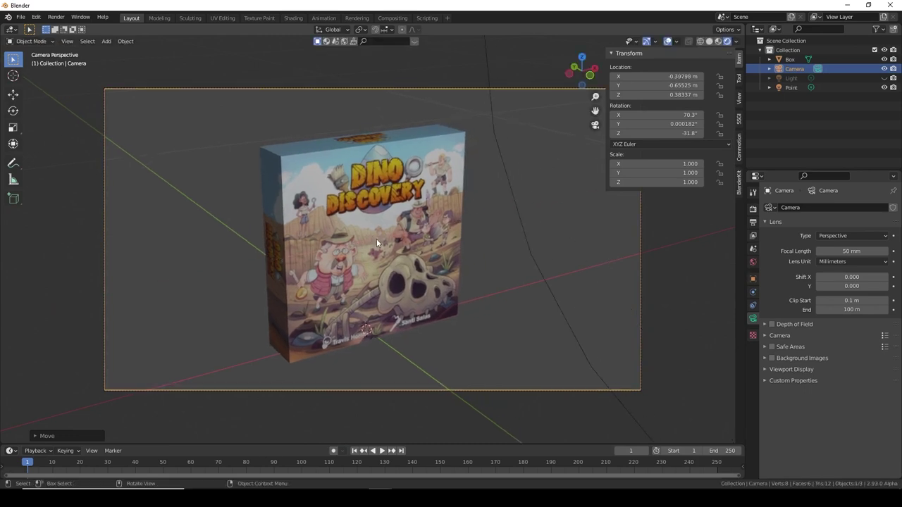
- Refine the camera with walk navigation to about (-0.33, -0.83, 0.45) m, 69.1° X, -19.9° Z
key(shift+grave)
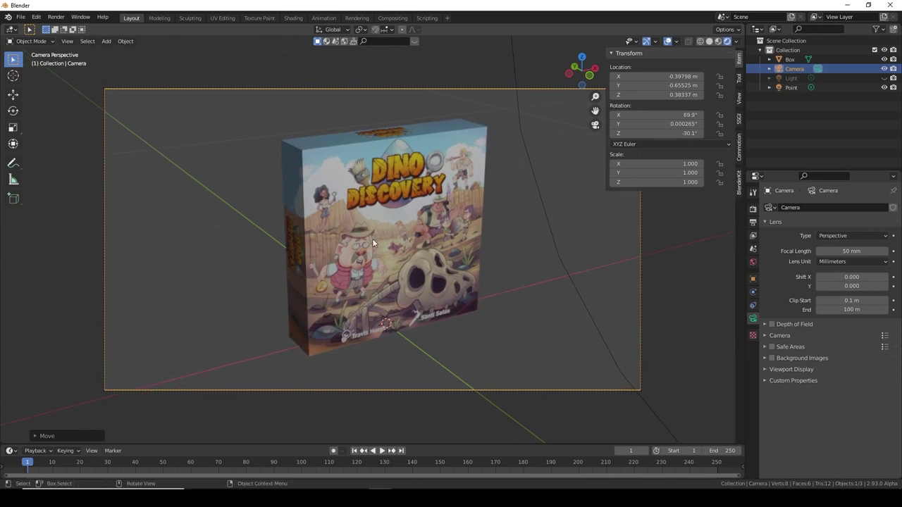
click(372, 238)
key(g)
key(z)
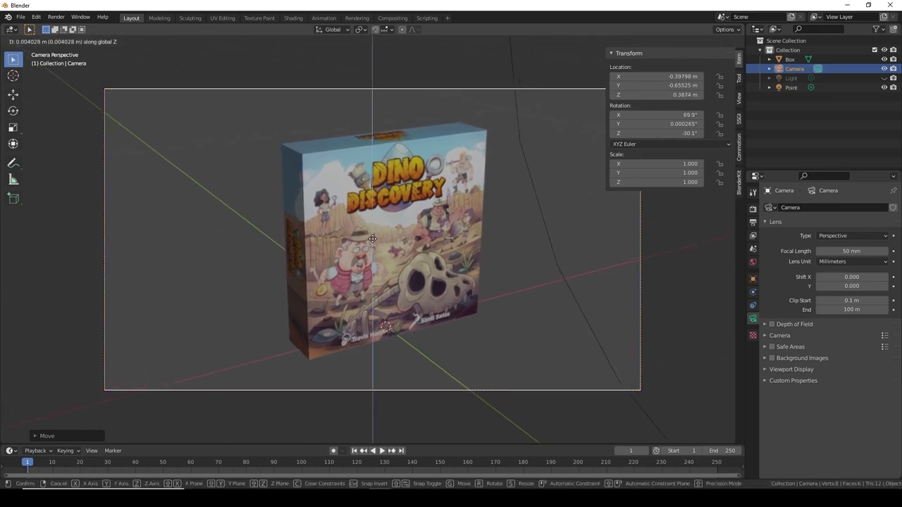
key(y)
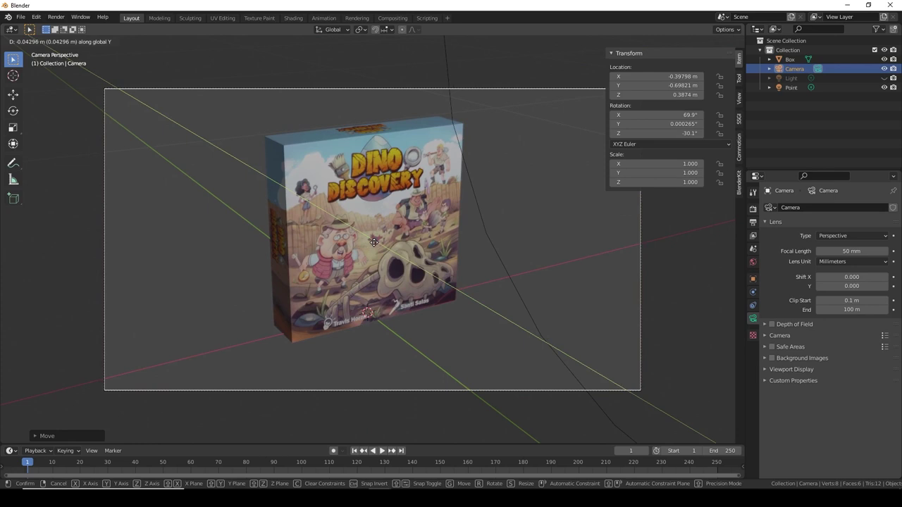
click(374, 243)
key(shift+grave)
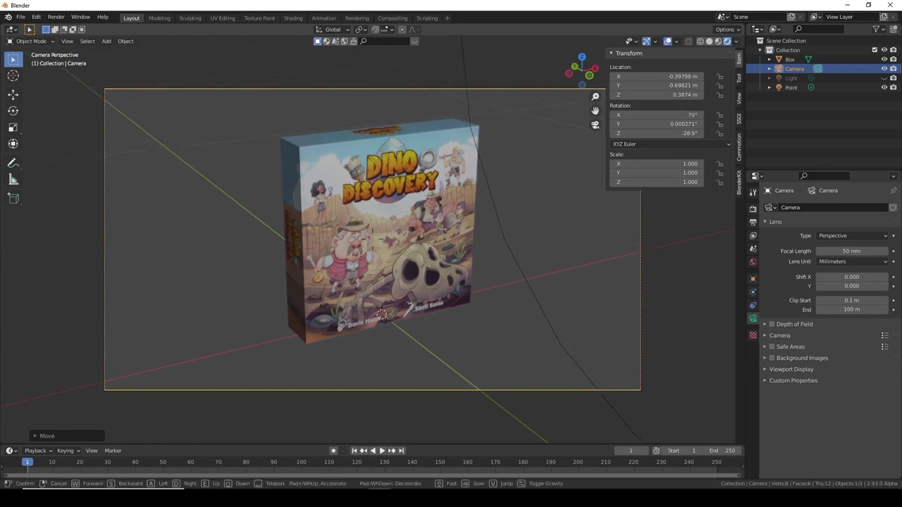
click(372, 238)
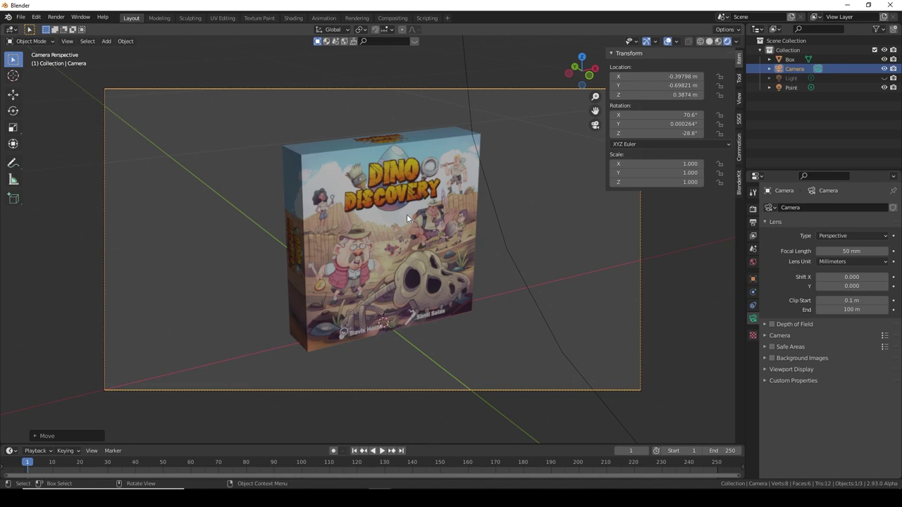
key(shift+grave)
key(q)
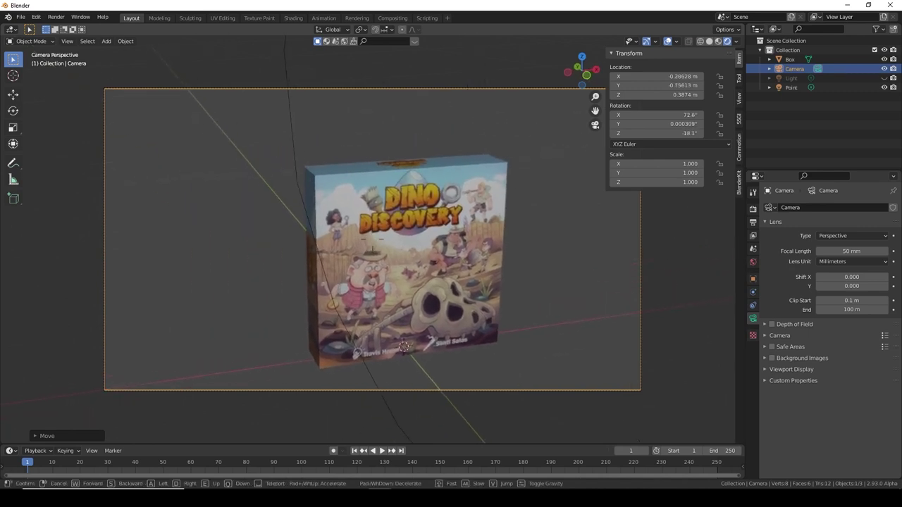
key(e)
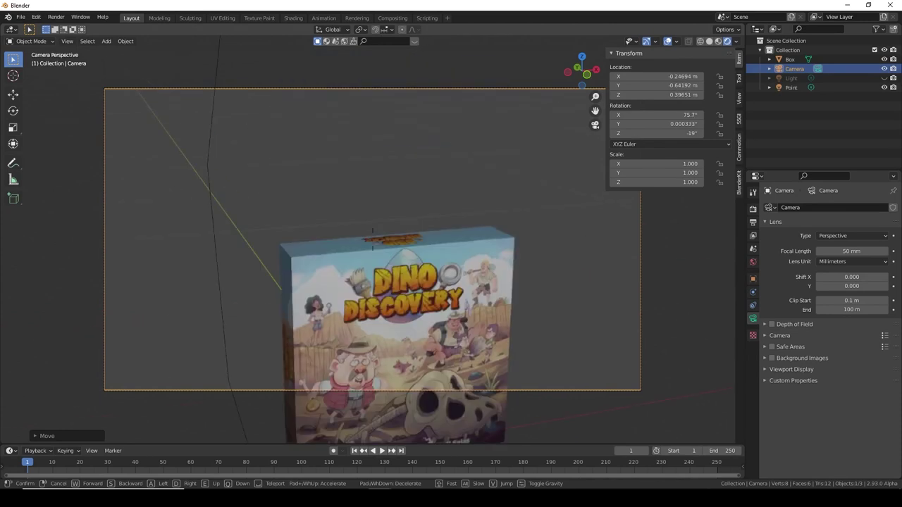
key(s)
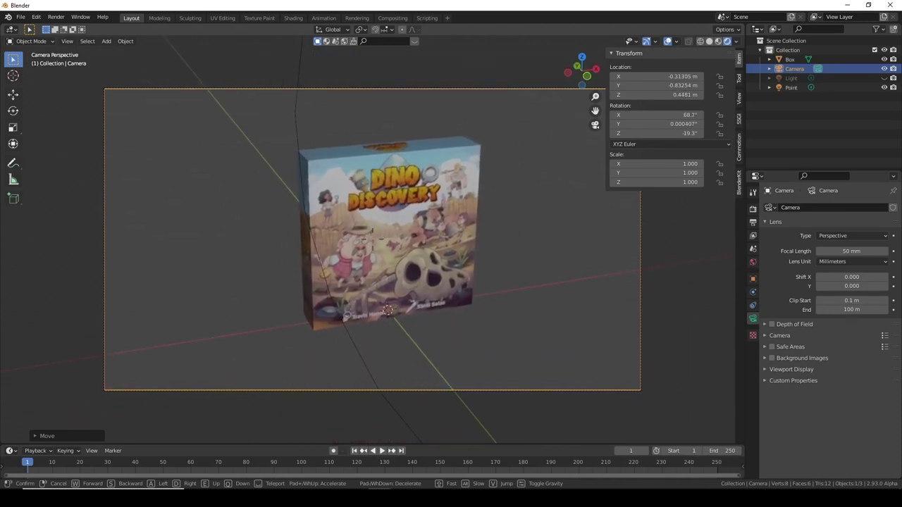
click(372, 239)
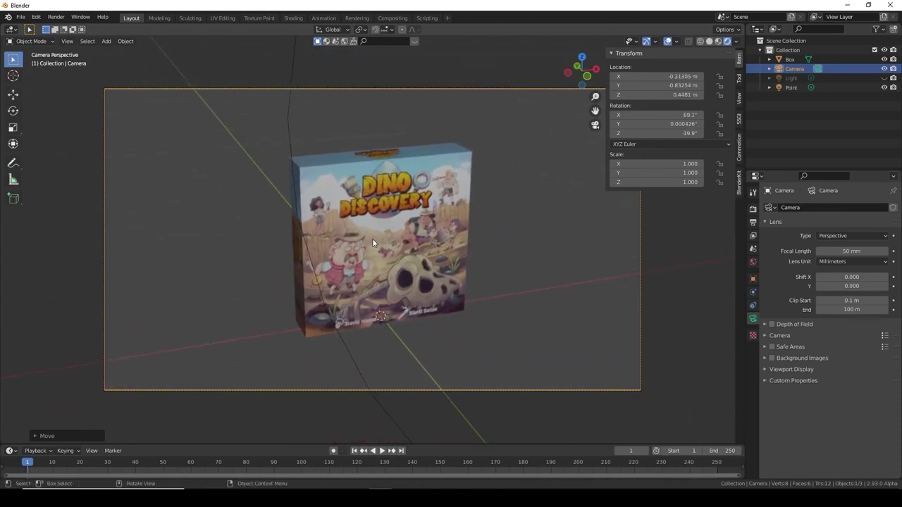
- Set the Point light's power to 9.16 W
click(785, 87)
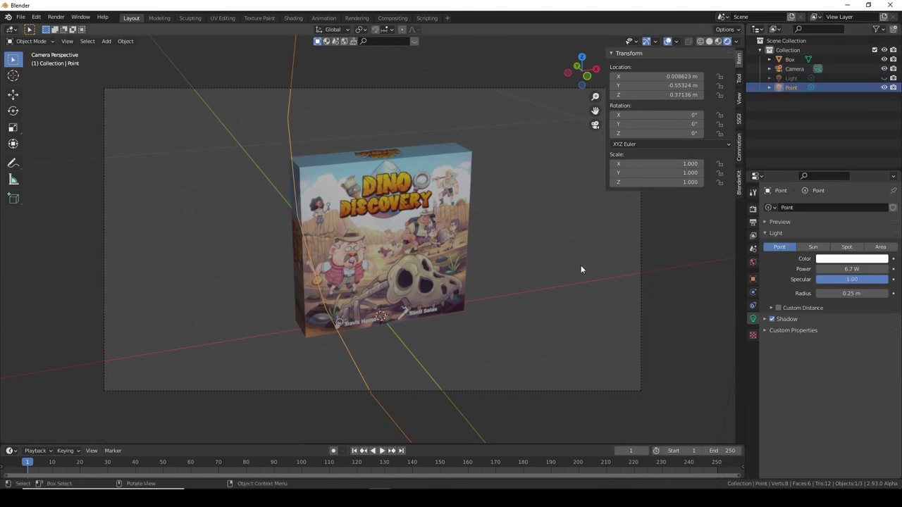
mouse_move(856, 266)
mouse_down()
mouse_move(837, 266)
mouse_move(867, 267)
mouse_move(851, 266)
mouse_up()
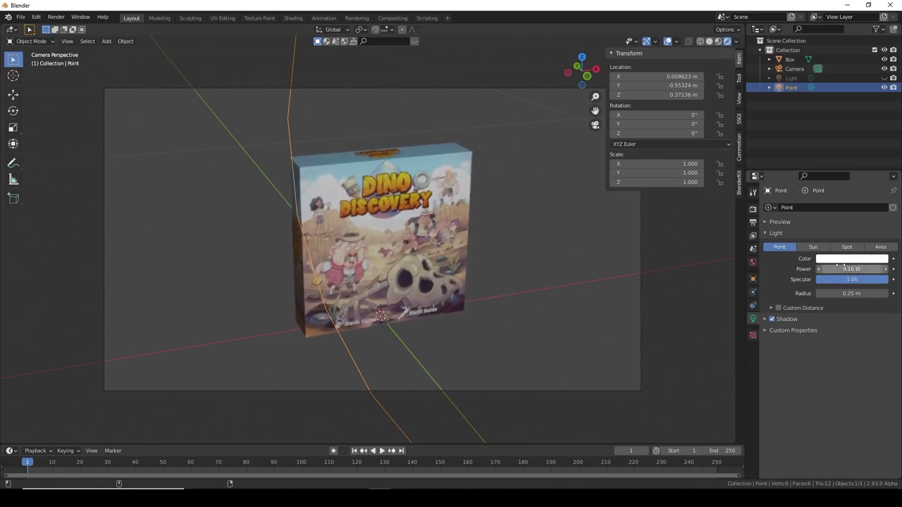
click(542, 274)
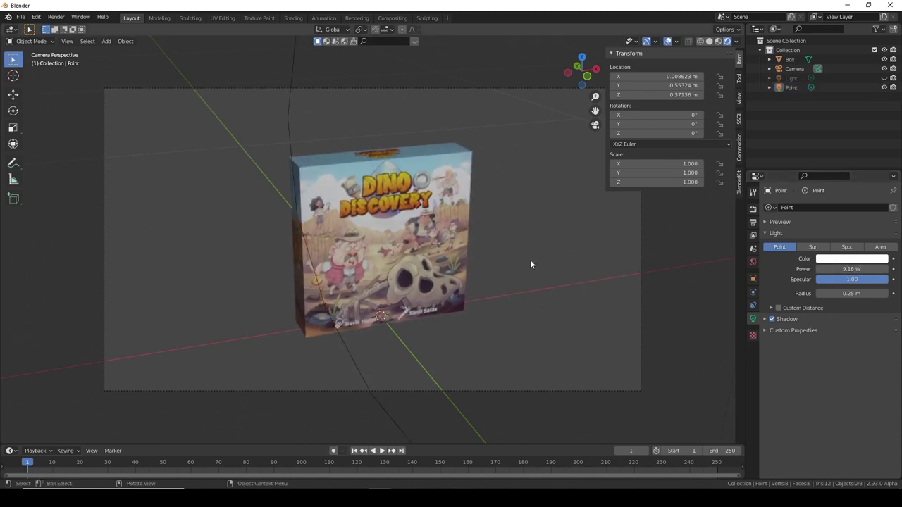
- Rotate the Dino Discovery box 12.7° around the Z axis
click(411, 213)
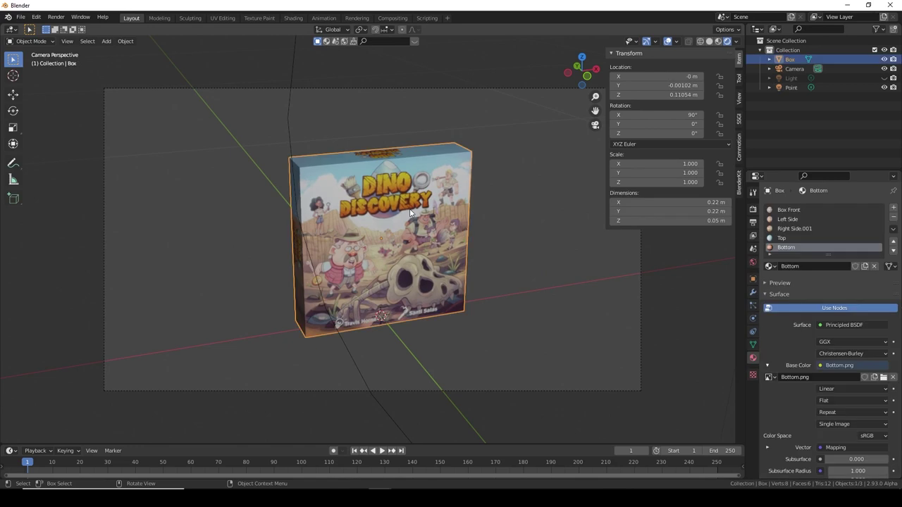
key(r)
key(z)
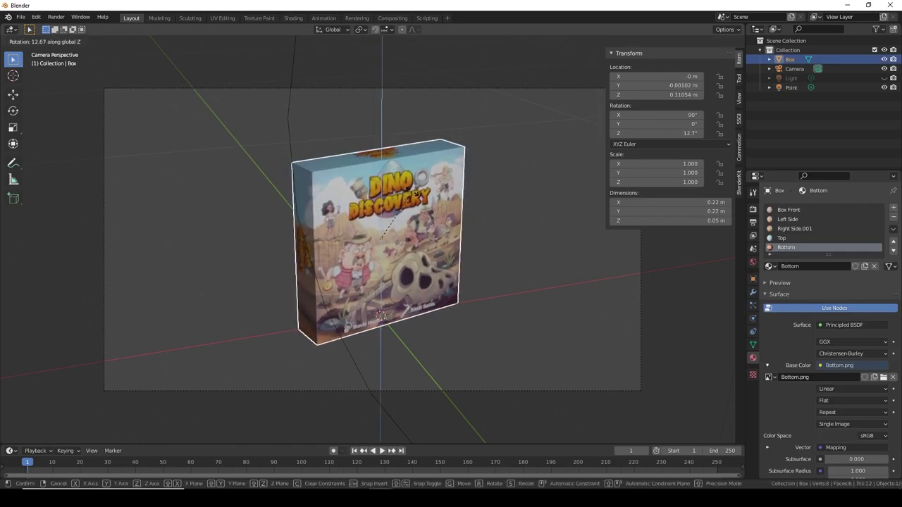
click(412, 191)
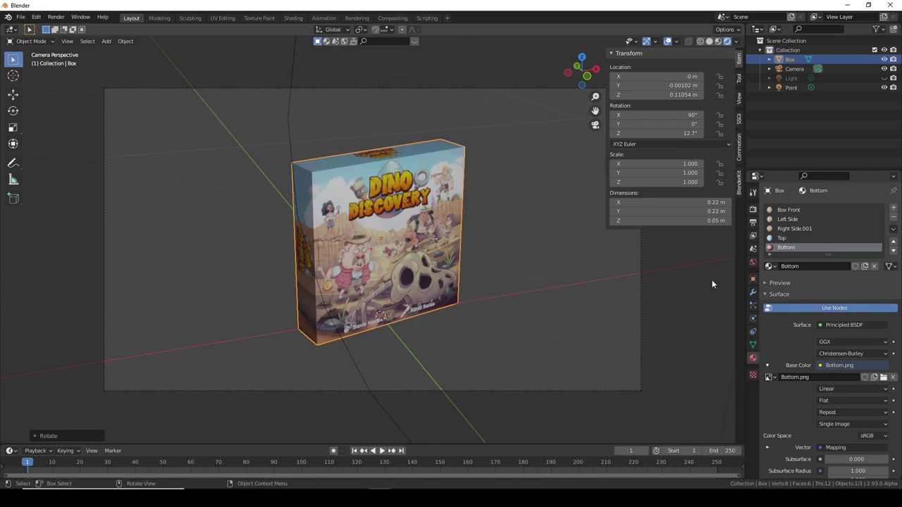
- Turn on Transparent in the Render Properties Film panel
click(754, 210)
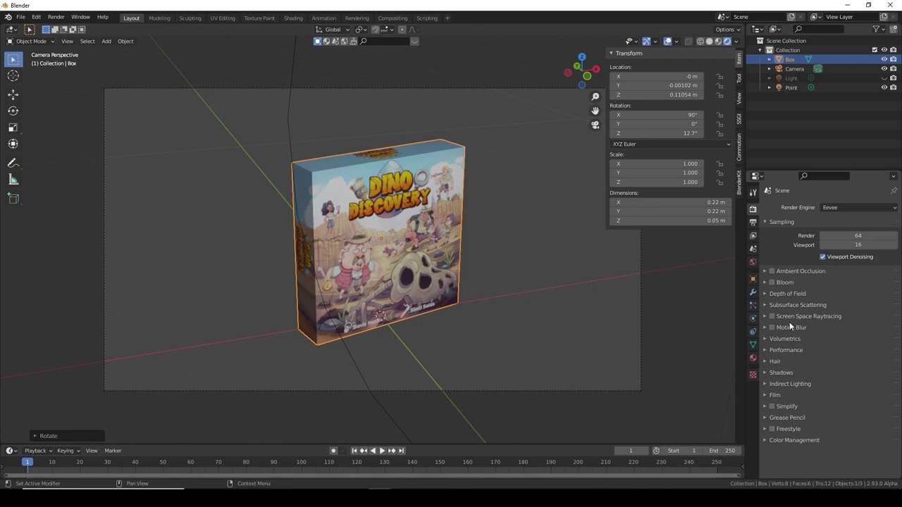
click(765, 395)
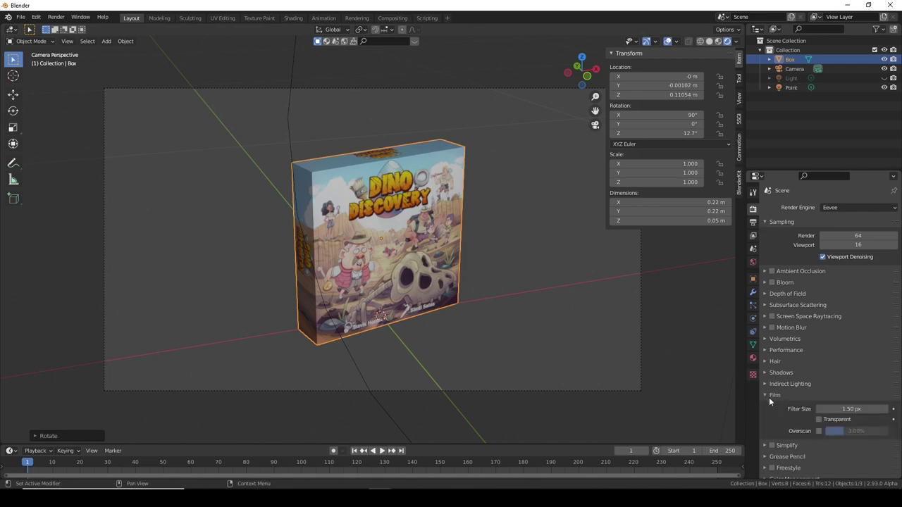
click(820, 419)
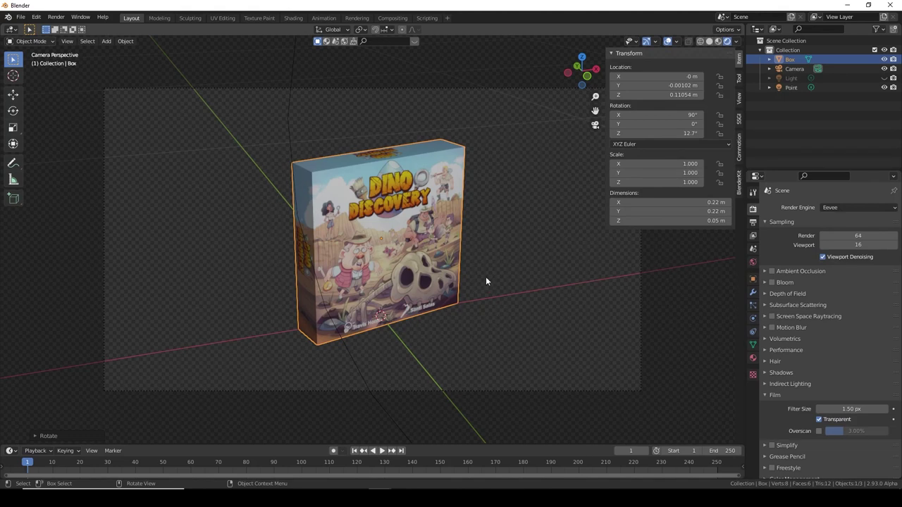
scroll(500, 276, up, 1)
click(791, 78)
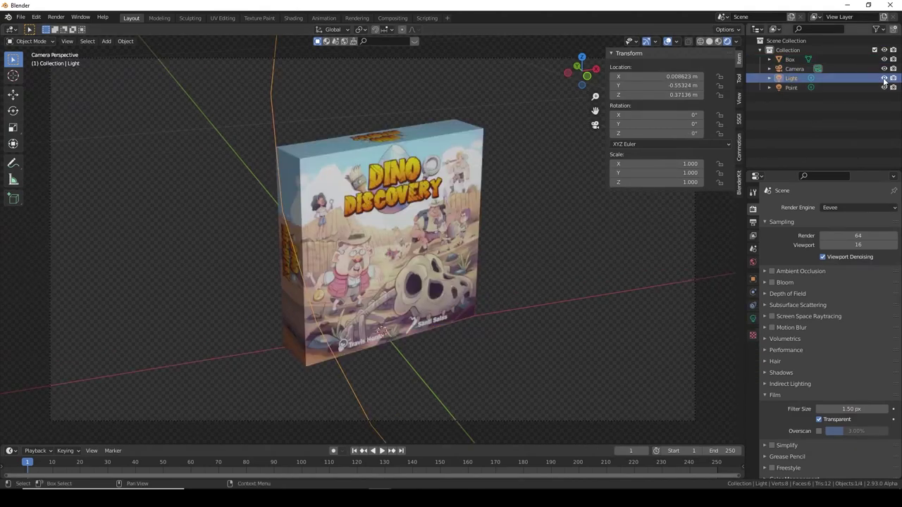
- Hide the Light, disable it for renders, and delete it
click(884, 78)
click(885, 78)
click(884, 79)
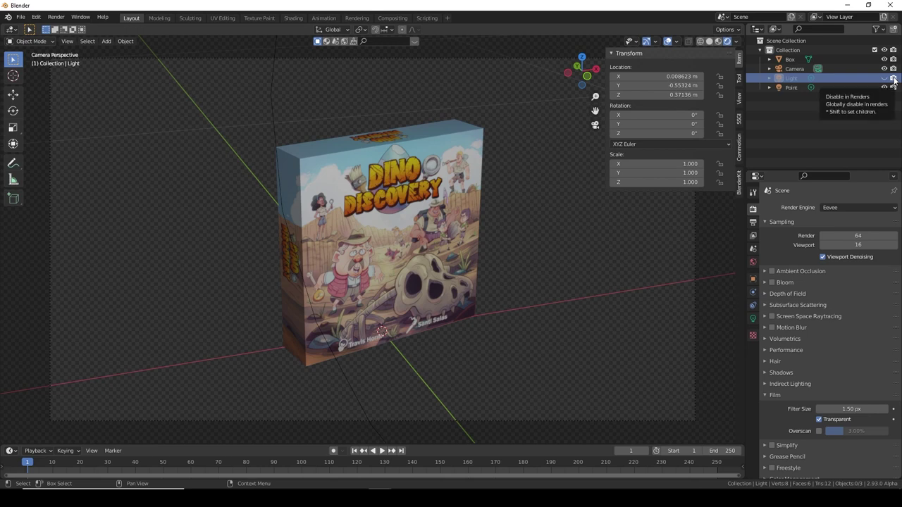
click(894, 79)
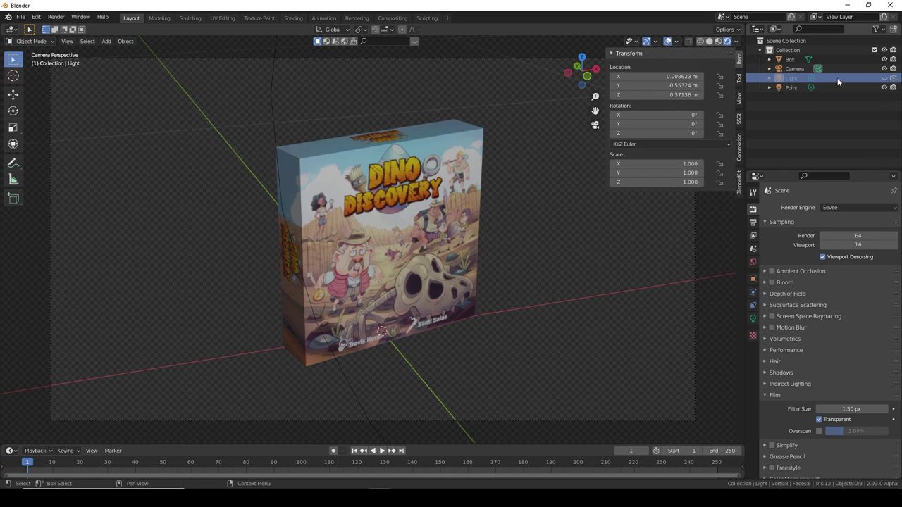
key(Delete)
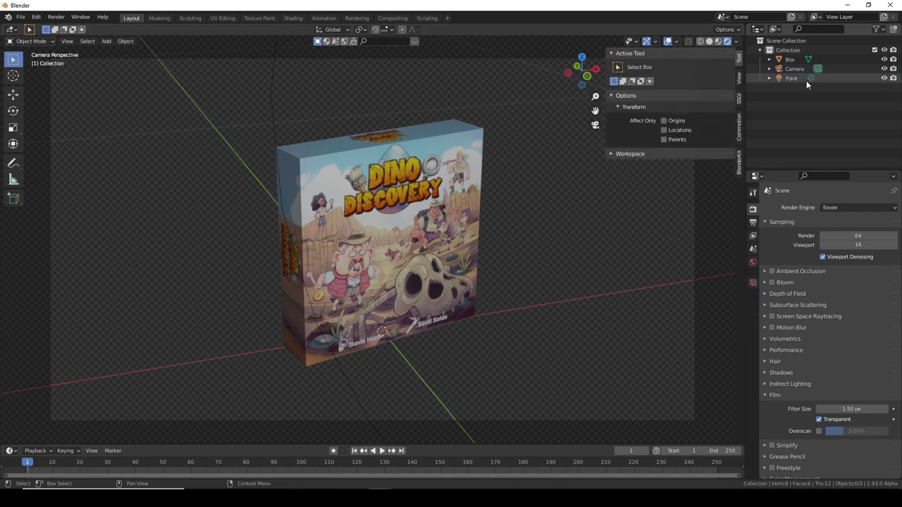
- Open and close the outliner's Filter options
click(882, 29)
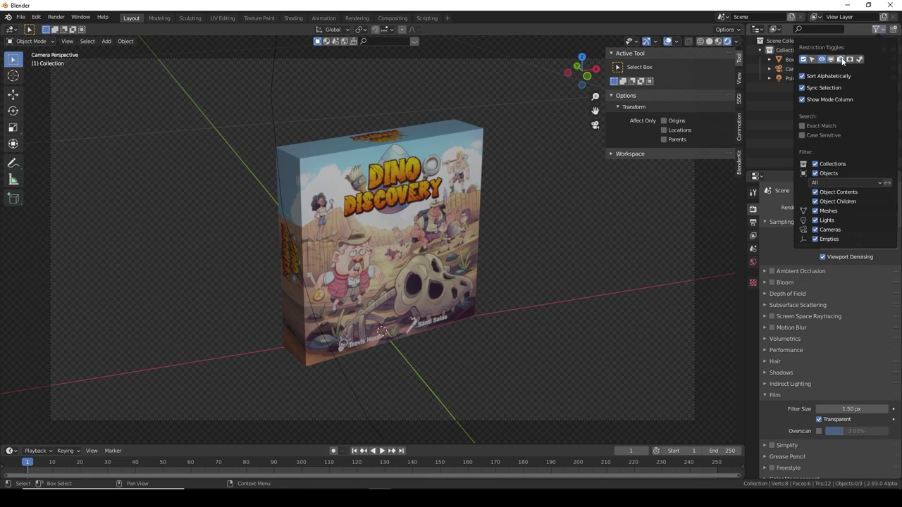
click(881, 30)
click(867, 33)
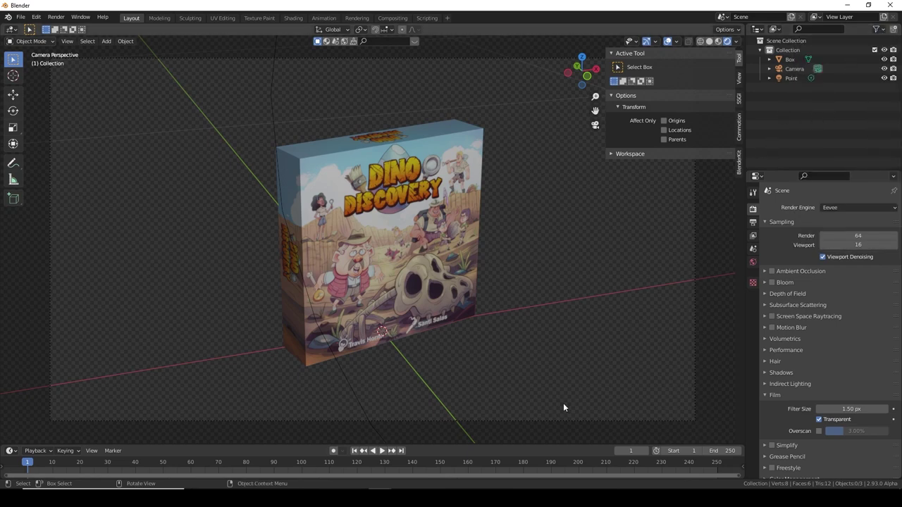
- Render the transparent box image and save it as Box Render.png
key(F12)
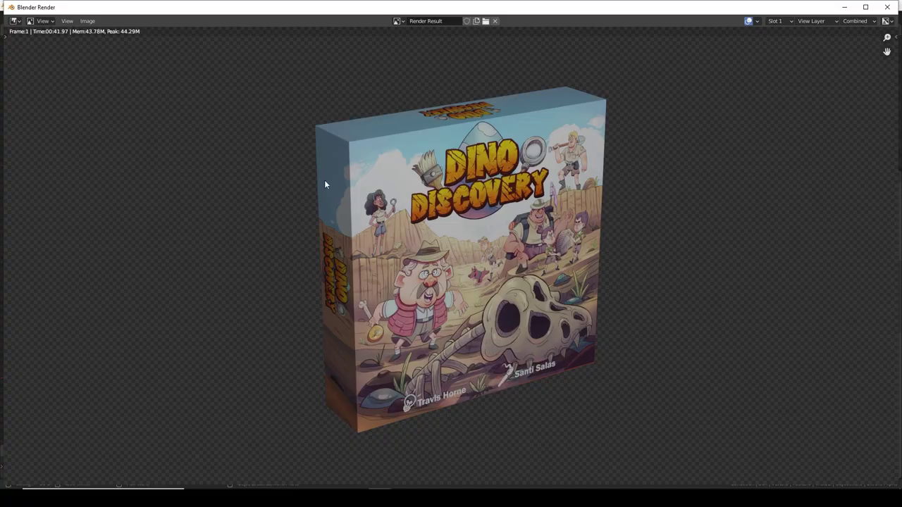
key(j)
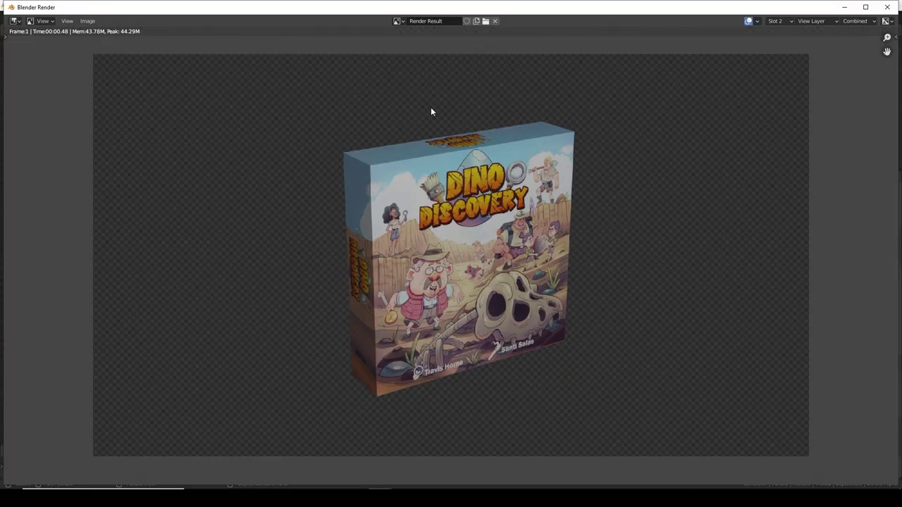
click(87, 20)
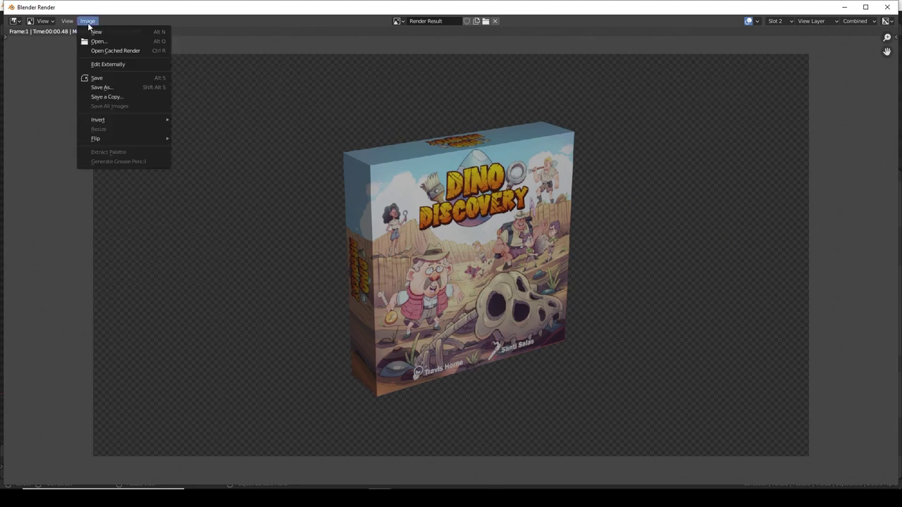
click(101, 86)
text(B)
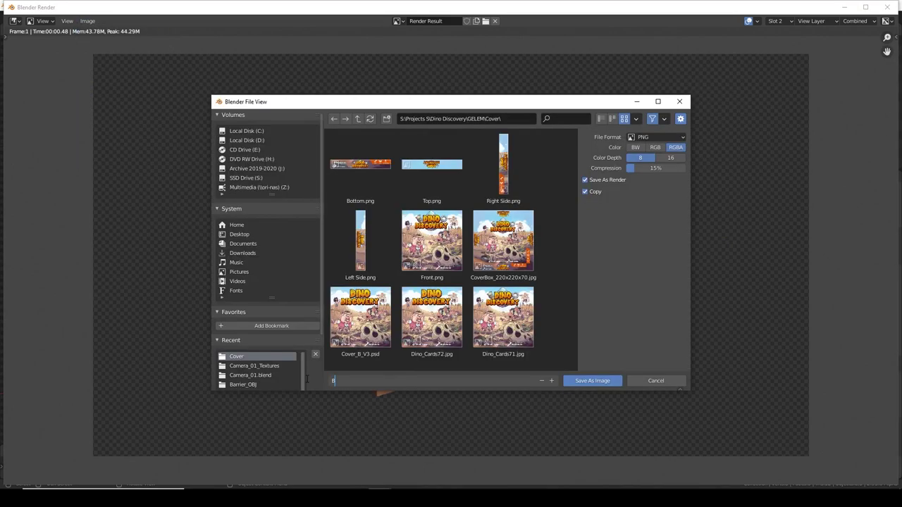
text(ox Render)
key(Return)
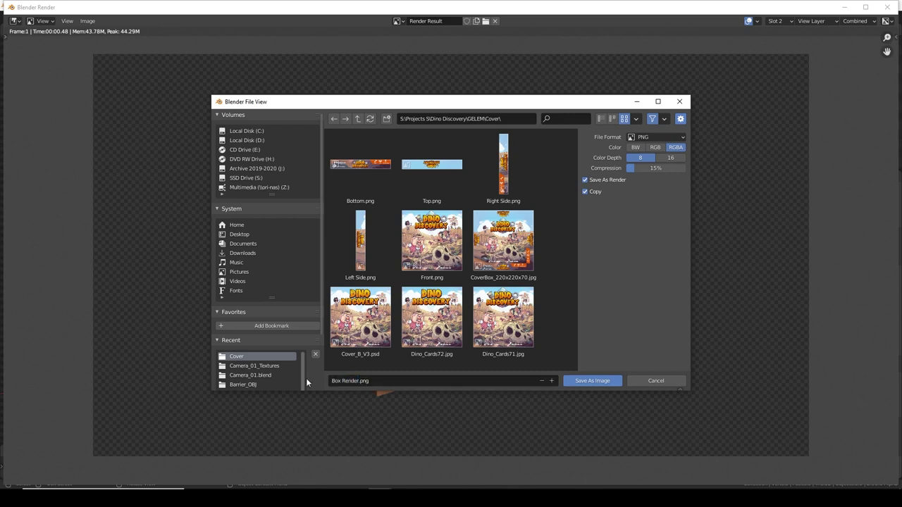
click(592, 380)
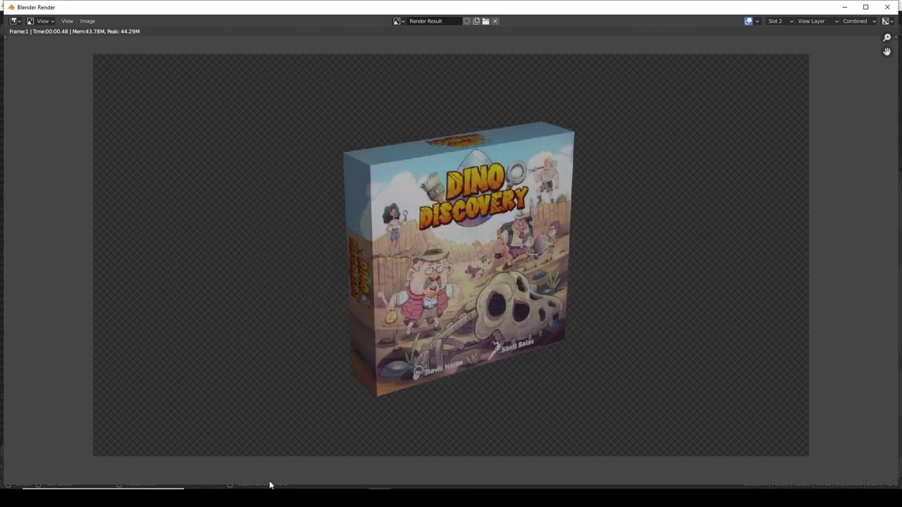
- Open Box Render.png from the Cover folder in Photos
mouse_move(269, 484)
click(29, 448)
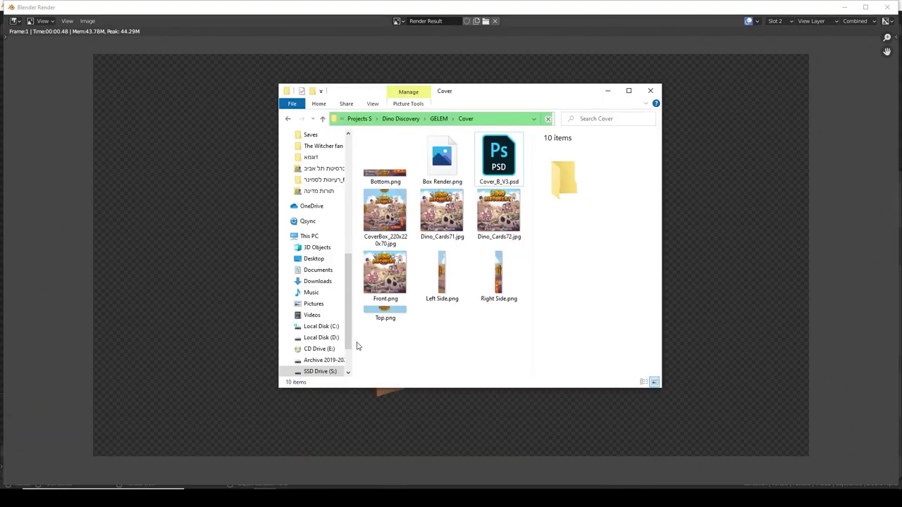
double_click(445, 183)
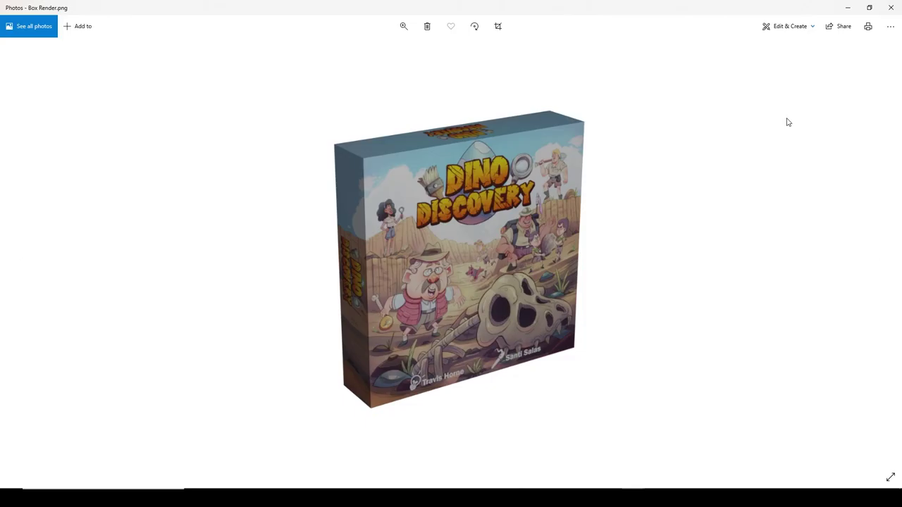